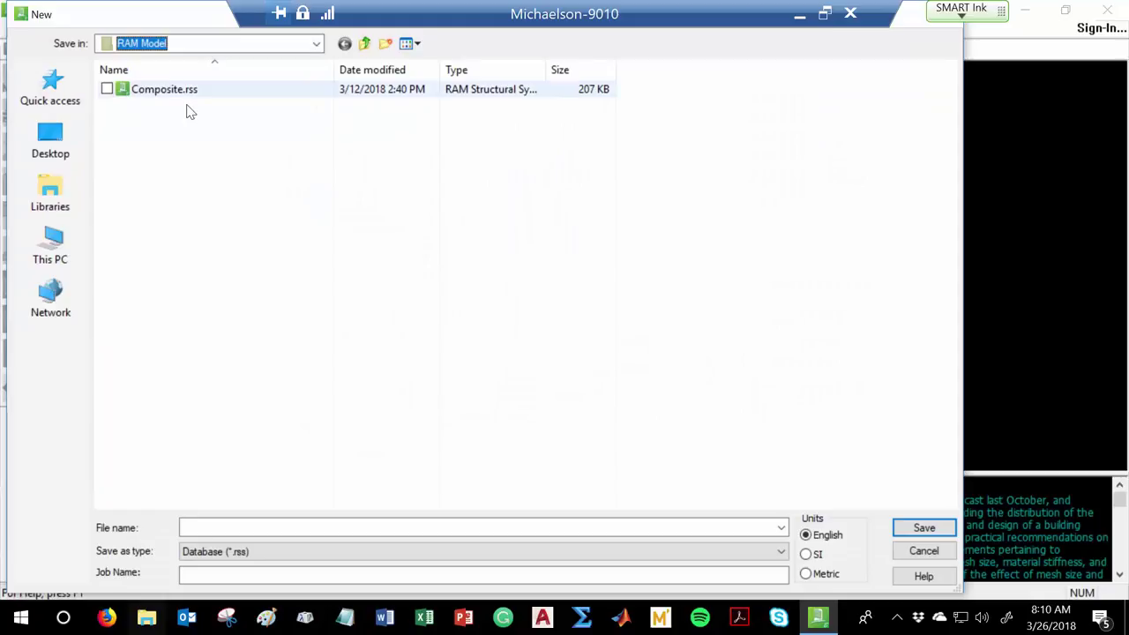
# - Save a new model database named Class Example in the RAM Model folder
pyautogui.click(309, 524)
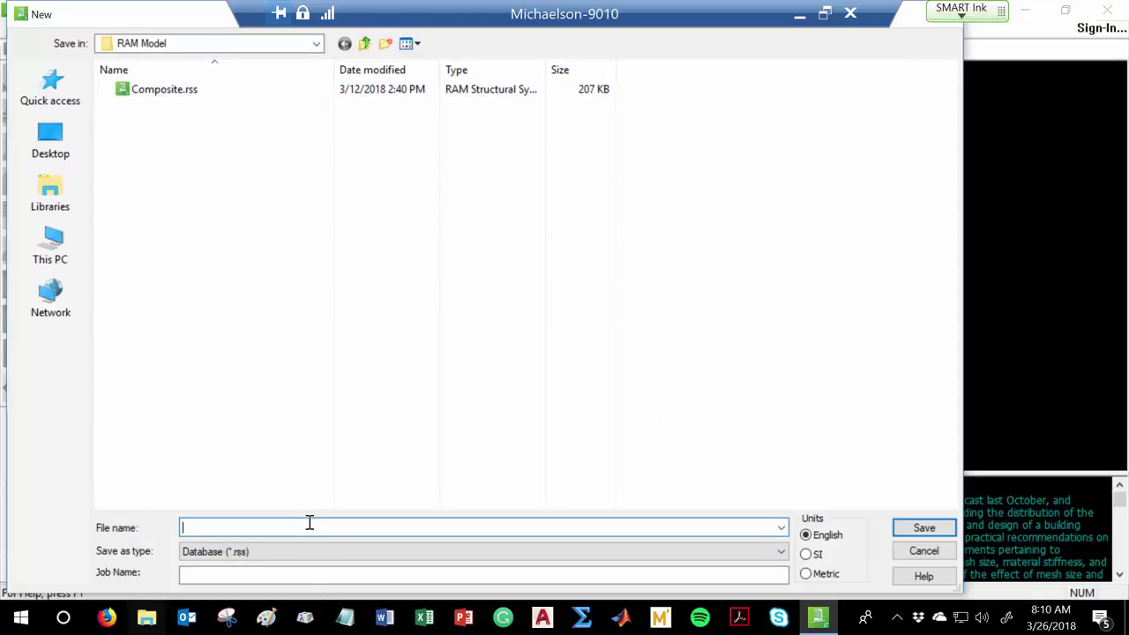
pyautogui.write('Class Example')
pyautogui.click(920, 528)
pyautogui.click(921, 528)
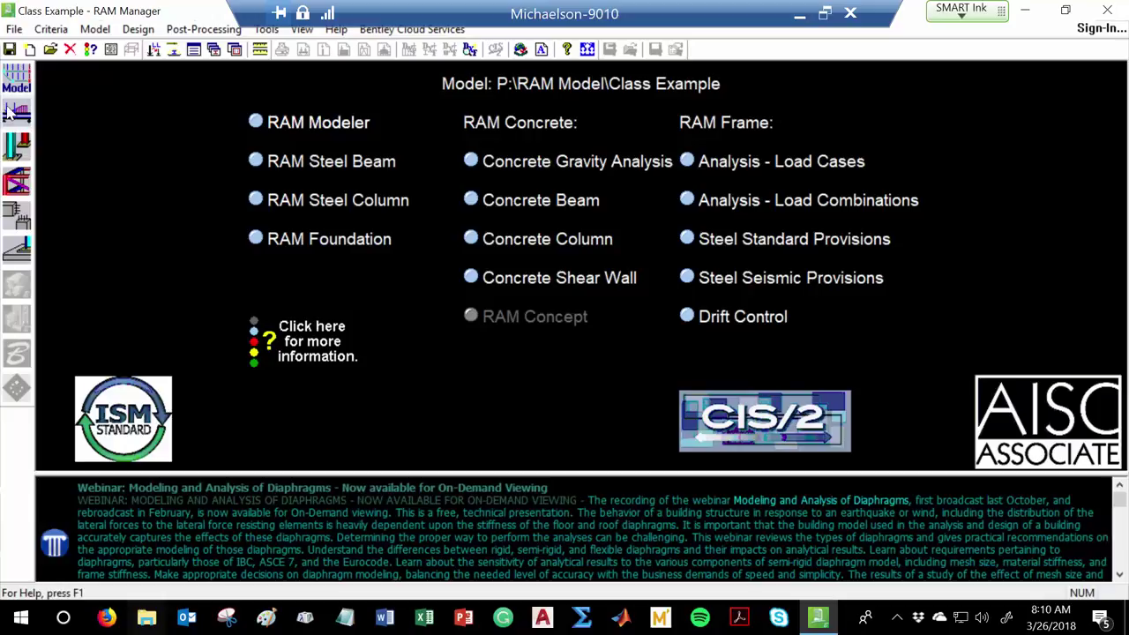
# - Open RAM Modeler in a maximized window and check the list of available materials
pyautogui.click(18, 78)
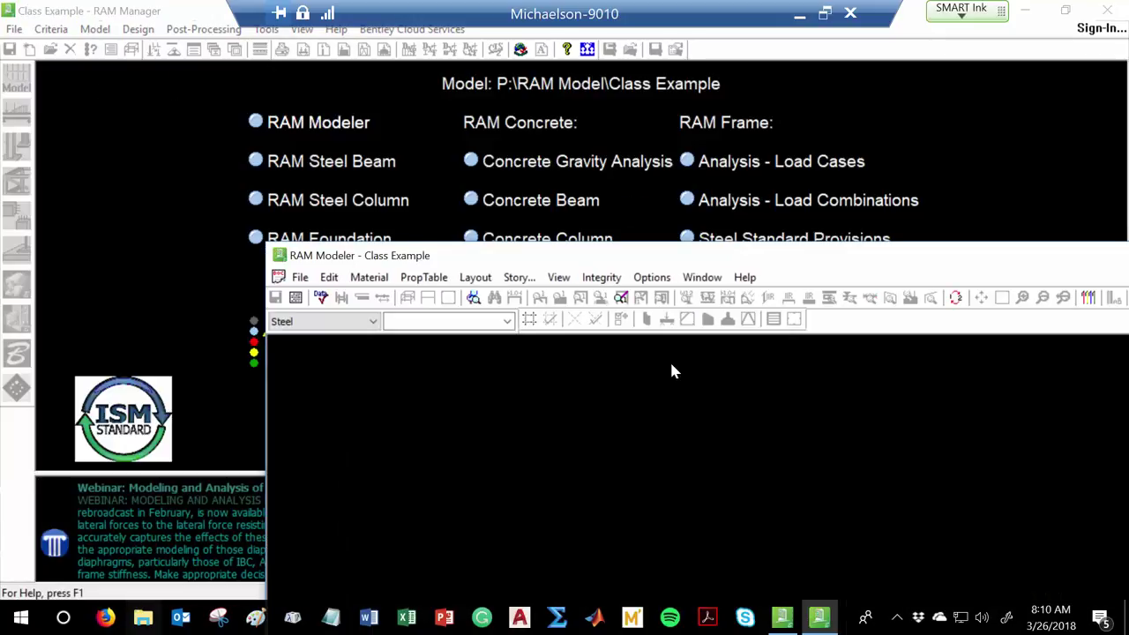
pyautogui.doubleClick(621, 256)
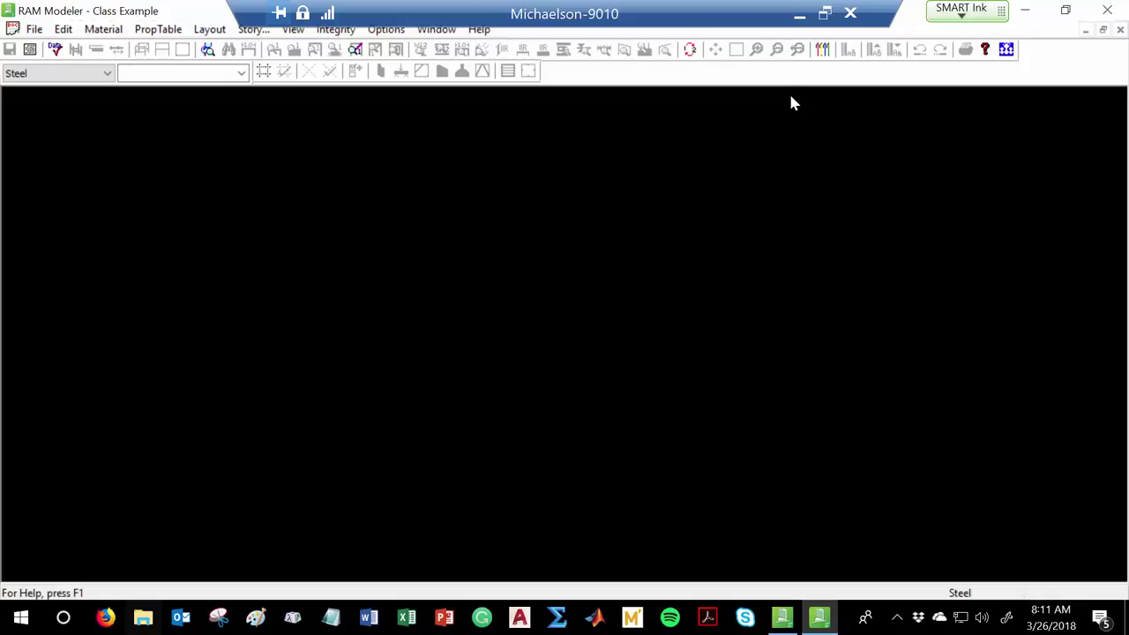
pyautogui.click(42, 73)
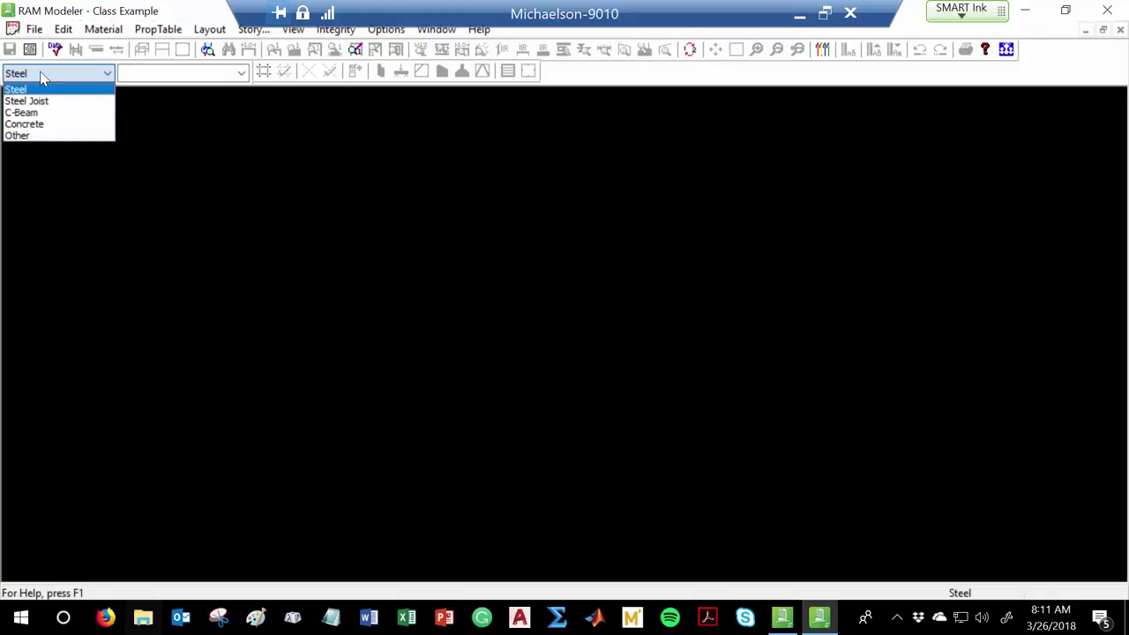
pyautogui.click(88, 6)
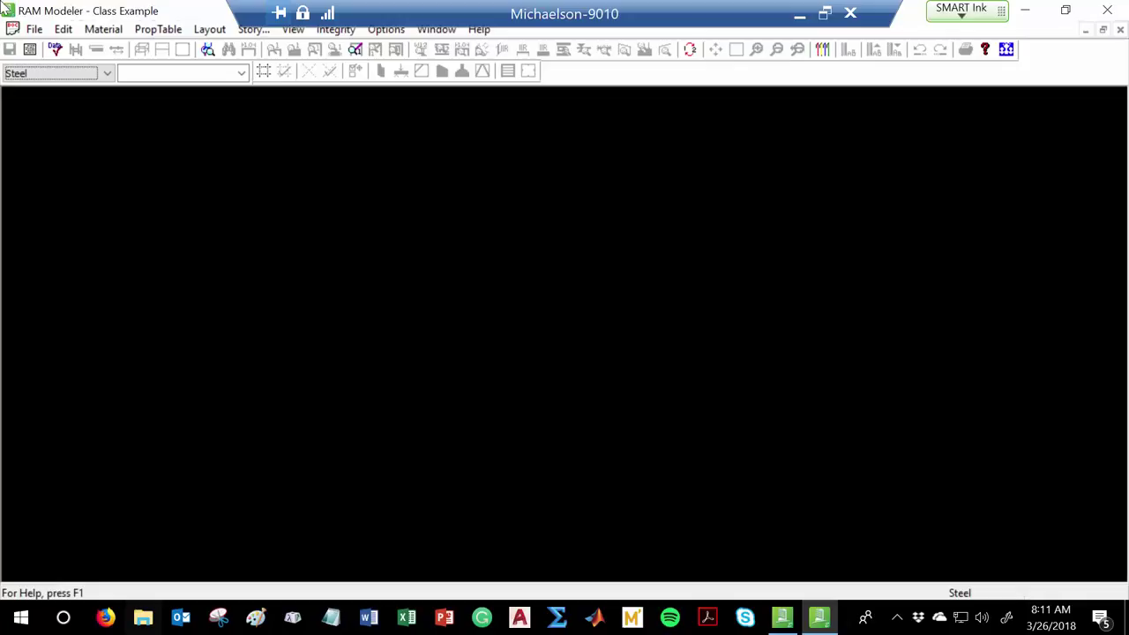
# - Add an orthogonal grid system labelled Floorplan
pyautogui.click(63, 29)
pyautogui.moveTo(102, 30)
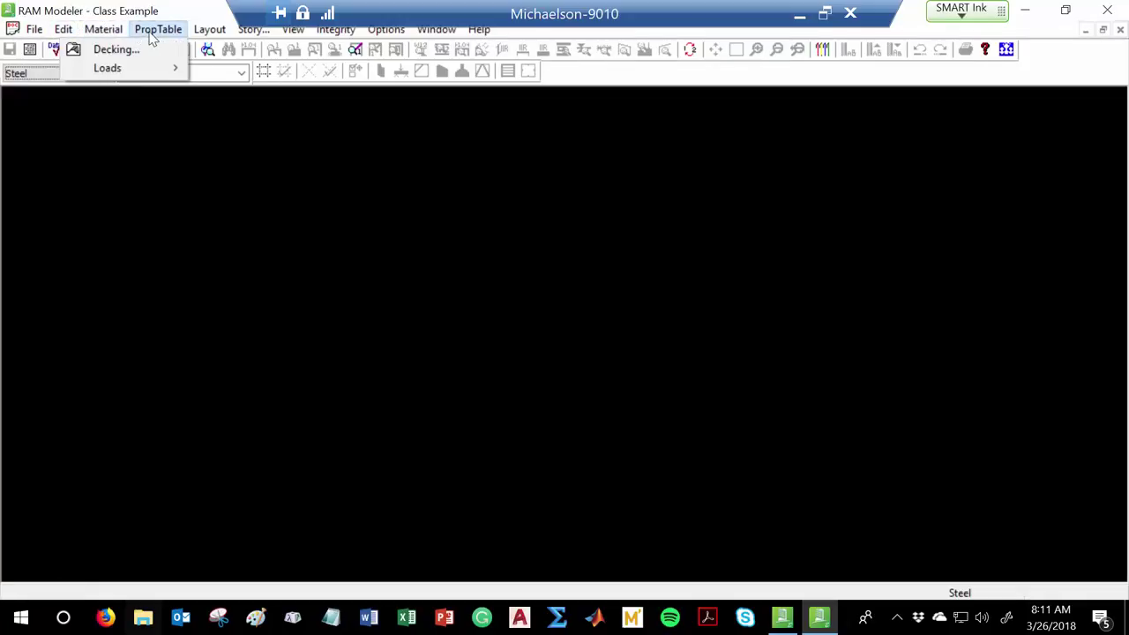
pyautogui.moveTo(209, 31)
pyautogui.moveTo(198, 80)
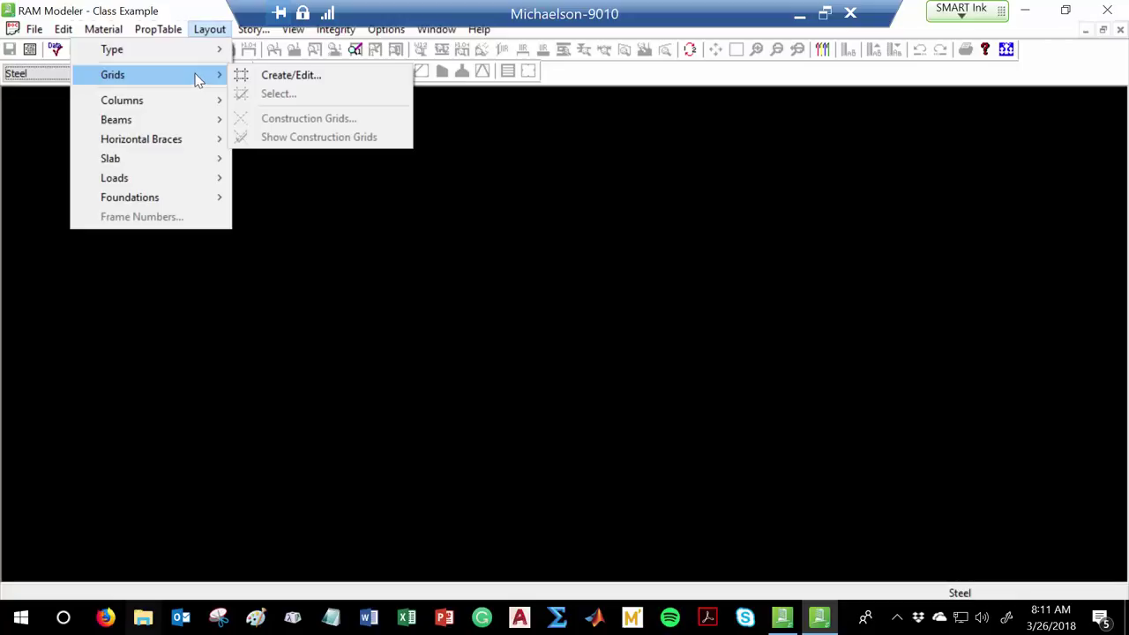
pyautogui.click(325, 77)
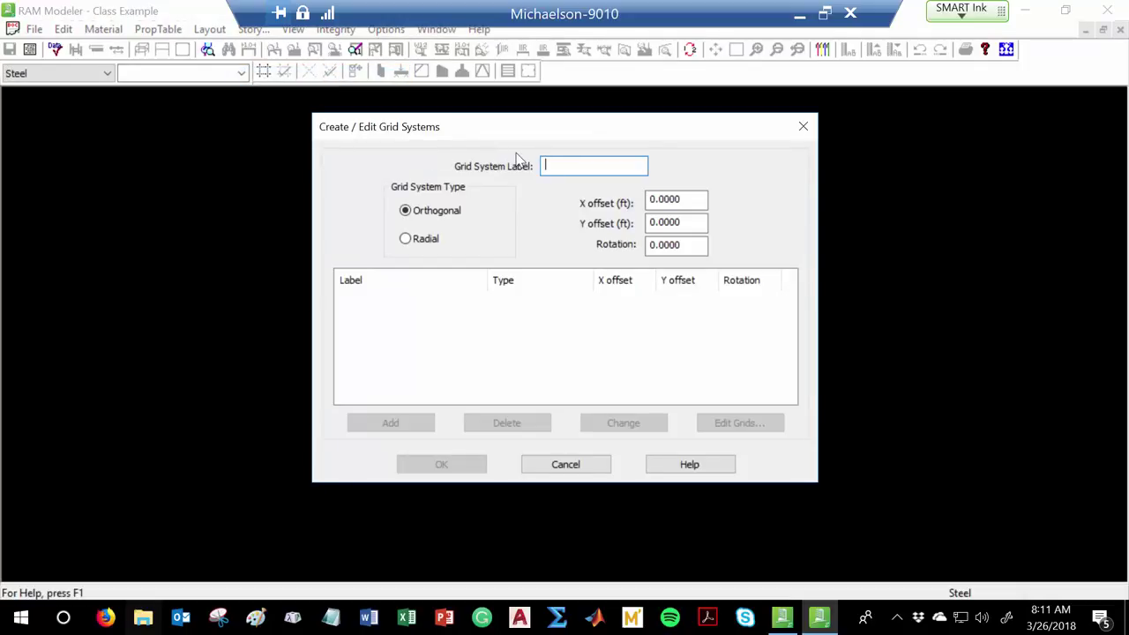
pyautogui.write('Floorplan')
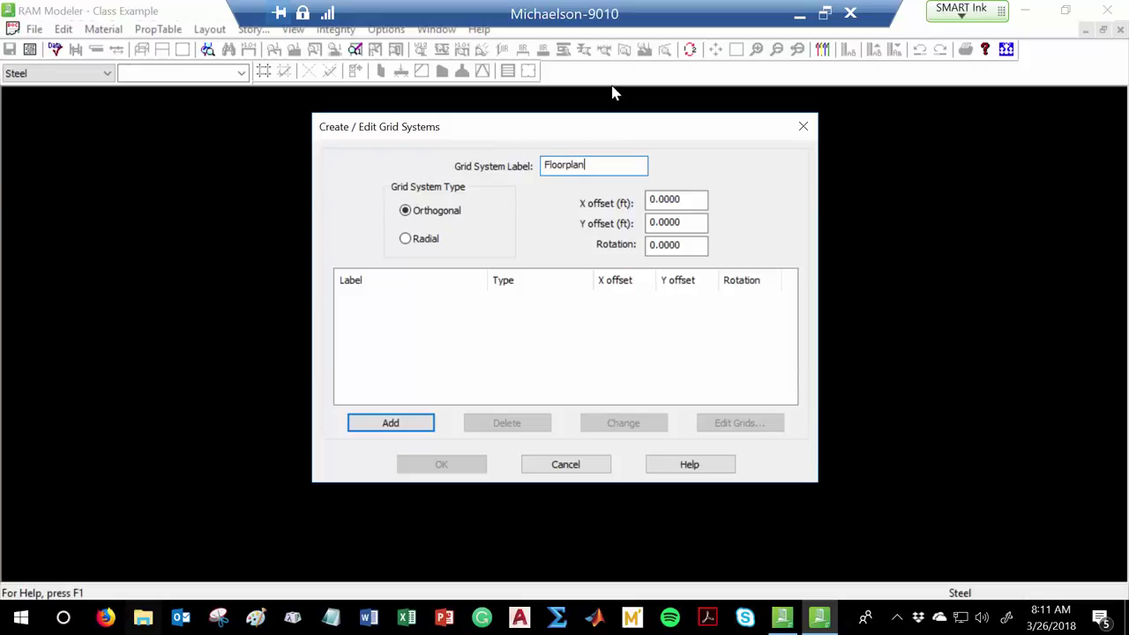
pyautogui.click(408, 429)
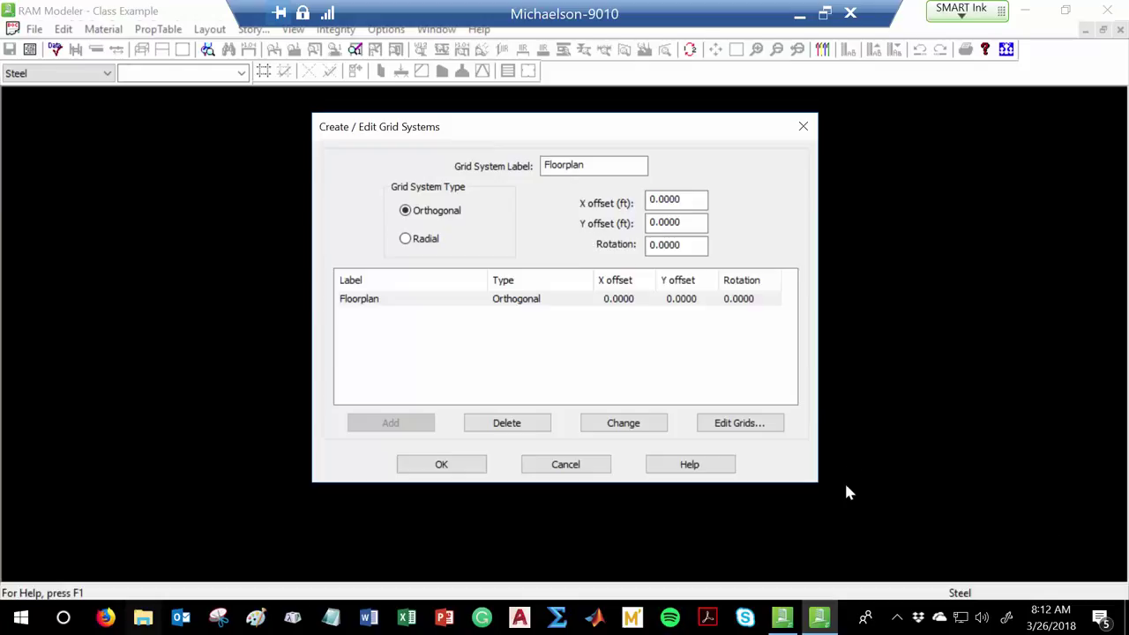
# - Generate the X grids of the Floorplan system, starting at label 1 with 30 ft spacing and 9 additional grids
pyautogui.click(499, 299)
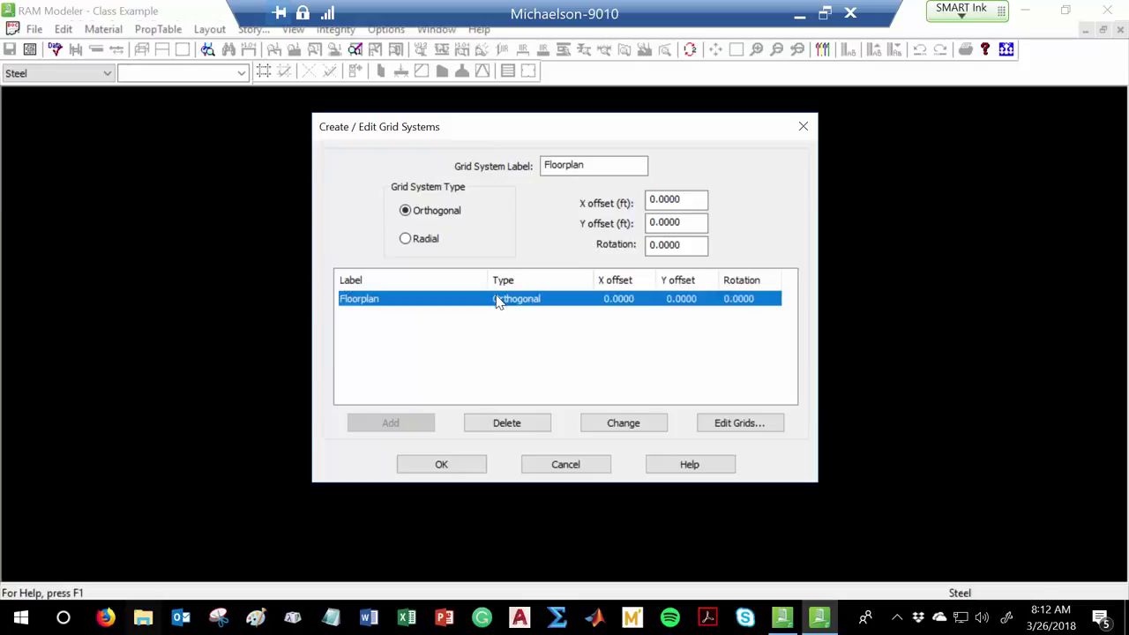
pyautogui.click(710, 425)
pyautogui.moveTo(535, 94); pyautogui.dragTo(481, 107)
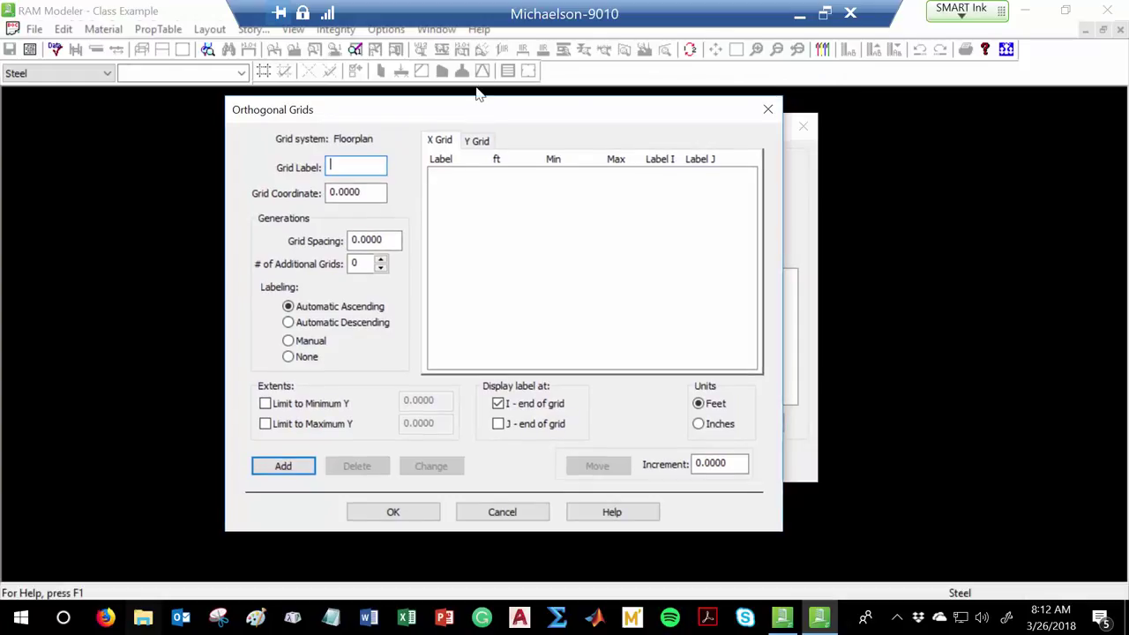
pyautogui.click(481, 142)
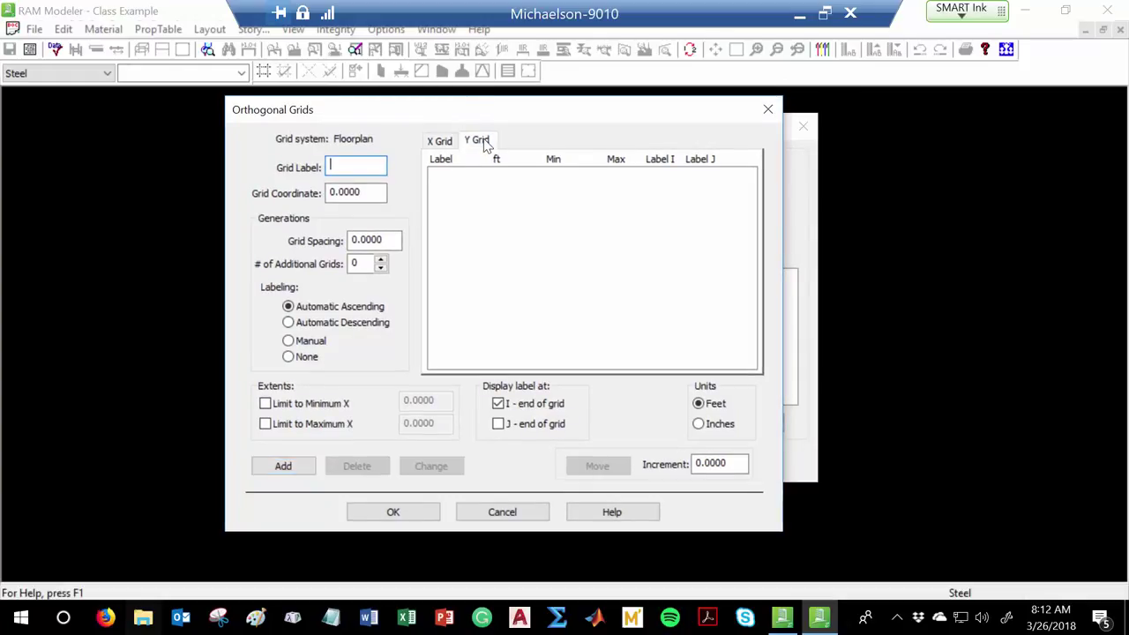
pyautogui.click(443, 143)
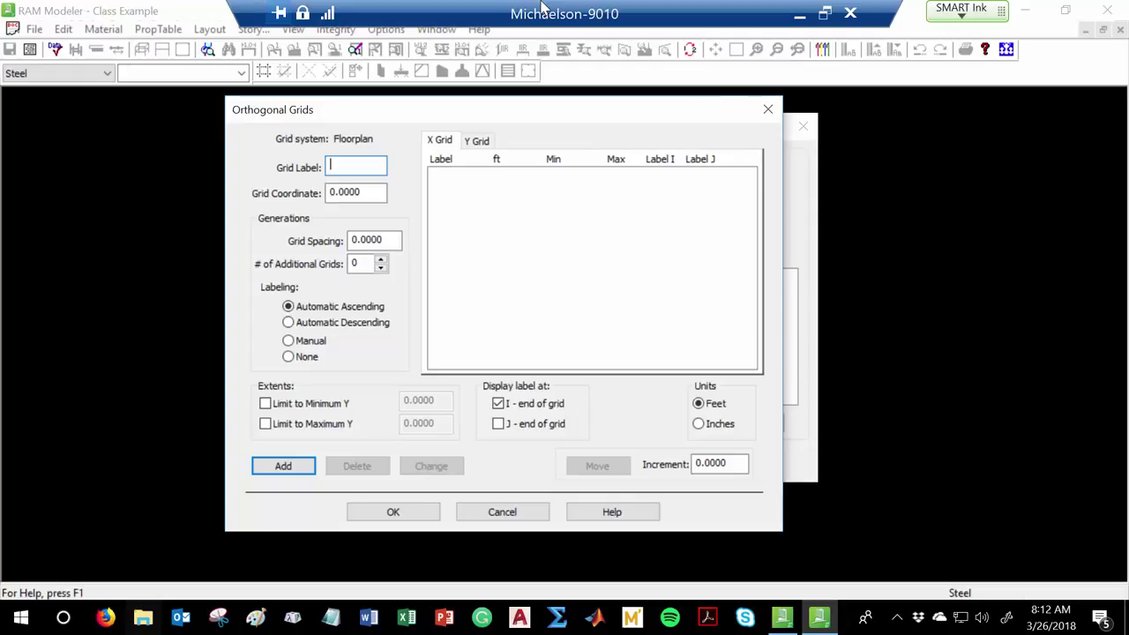
pyautogui.write('1')
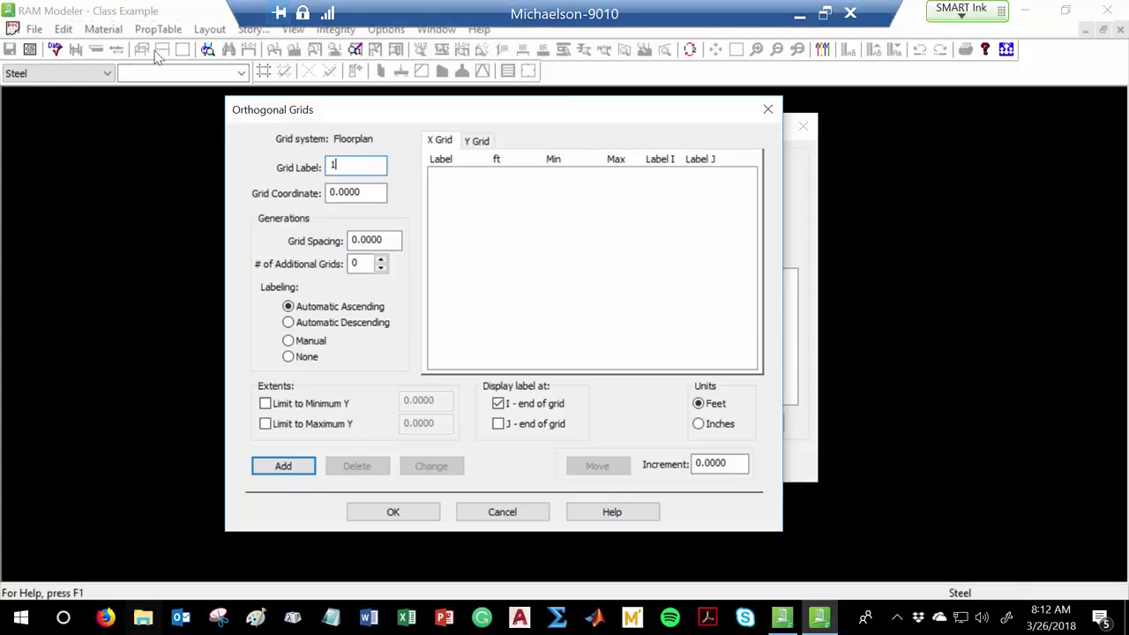
pyautogui.moveTo(398, 241); pyautogui.dragTo(327, 250)
pyautogui.write('30')
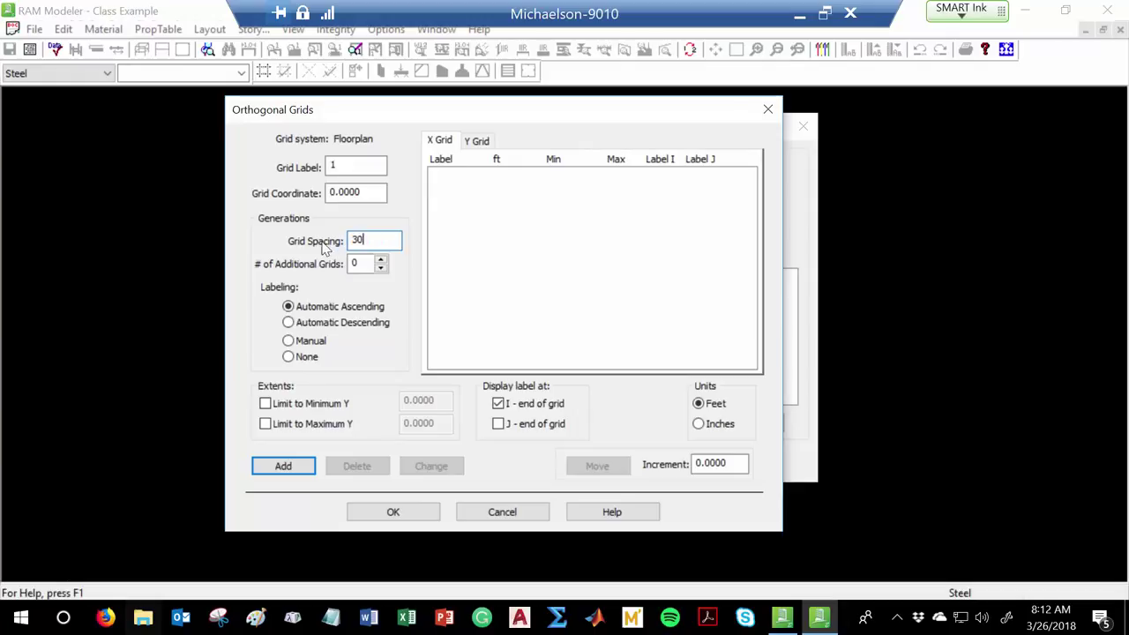
pyautogui.moveTo(361, 262); pyautogui.dragTo(313, 272)
pyautogui.write('9')
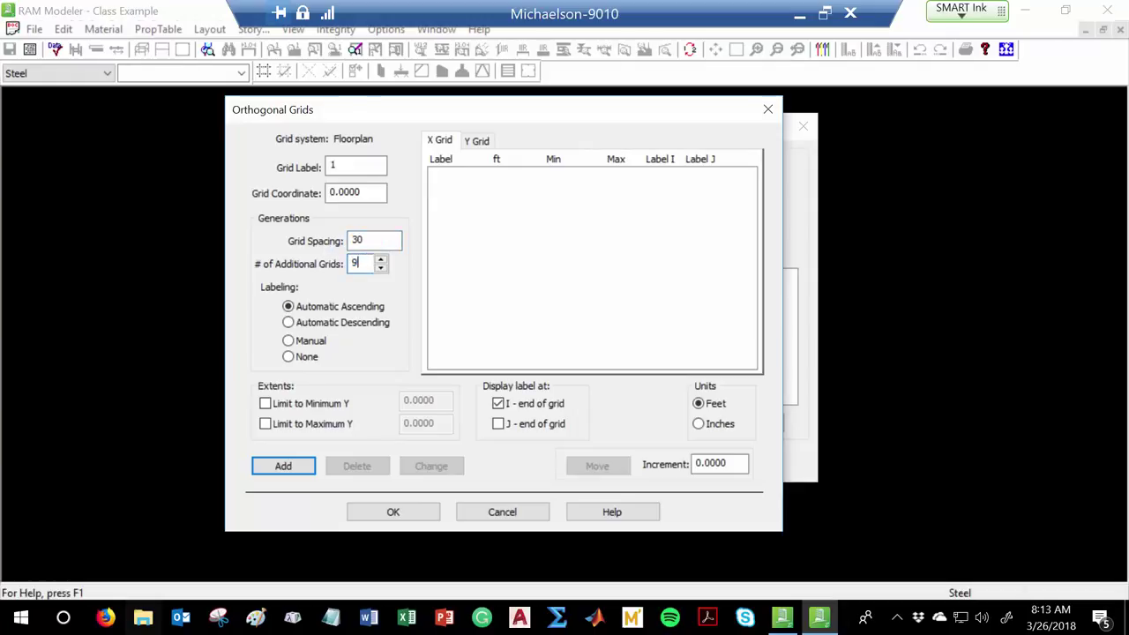
pyautogui.click(297, 473)
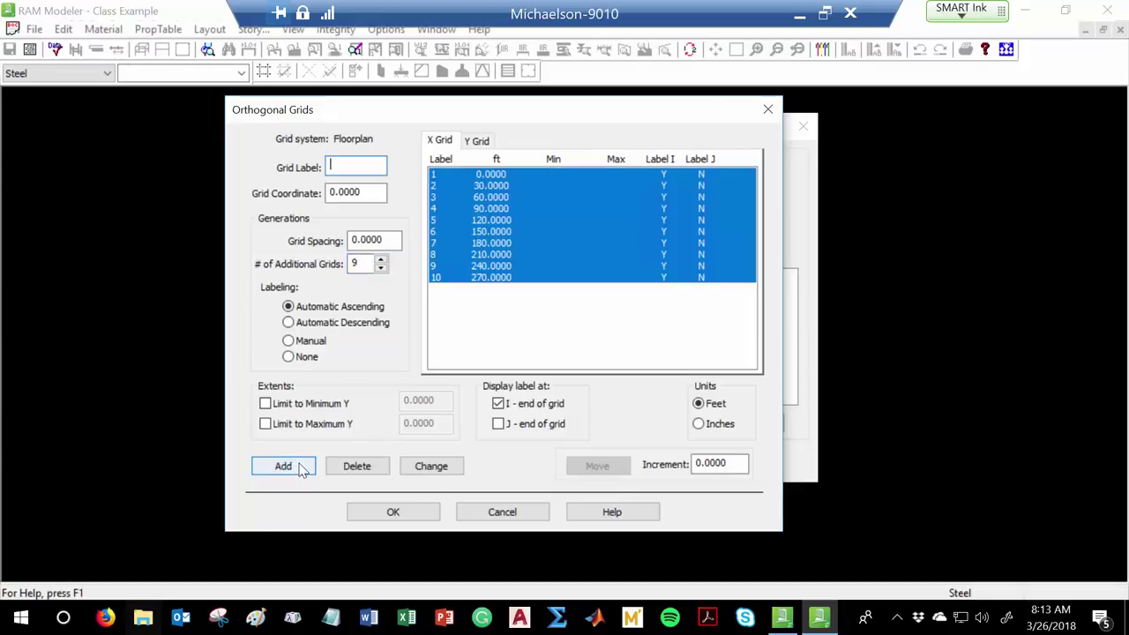
pyautogui.click(481, 297)
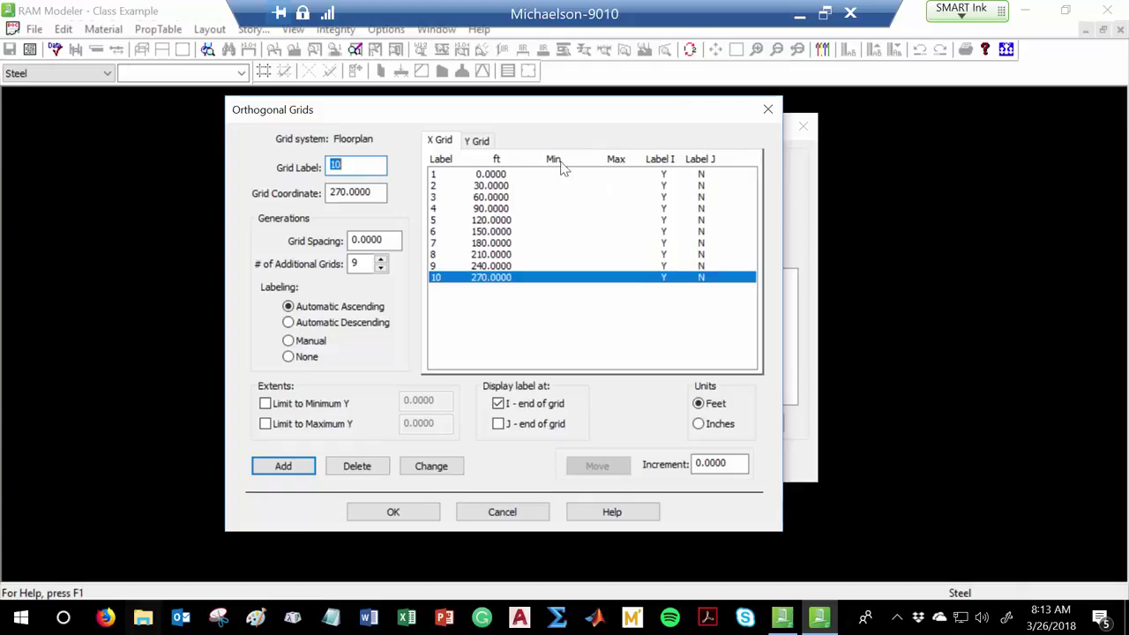
# - Generate the Y grids starting at label A with 25 ft spacing and 6 additional grids, and accept the grid system
pyautogui.click(477, 140)
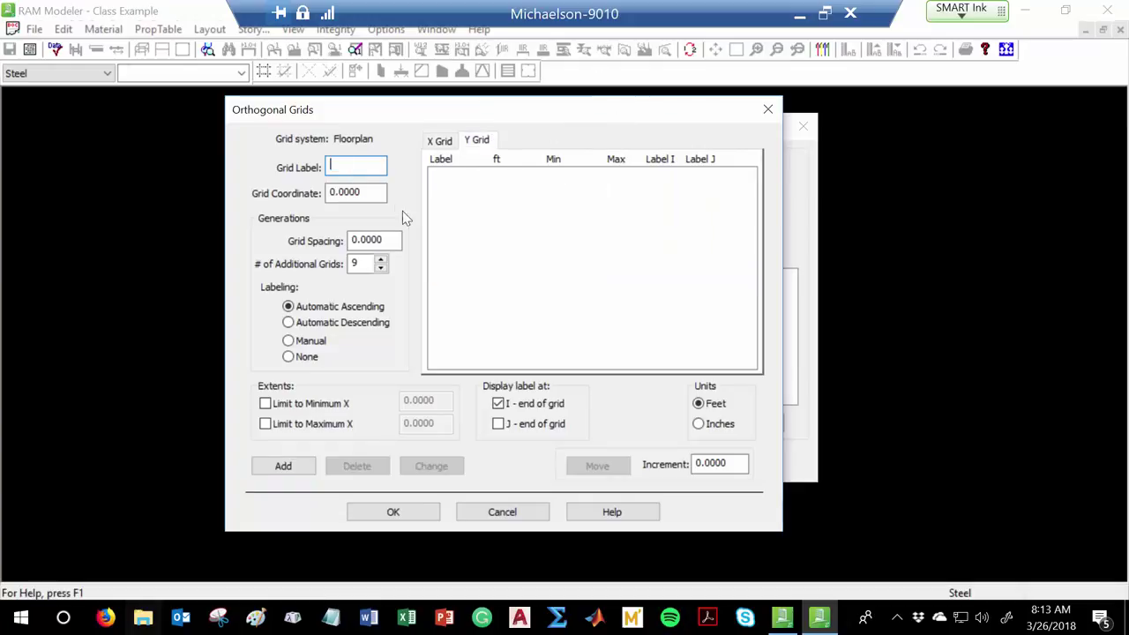
pyautogui.write('A')
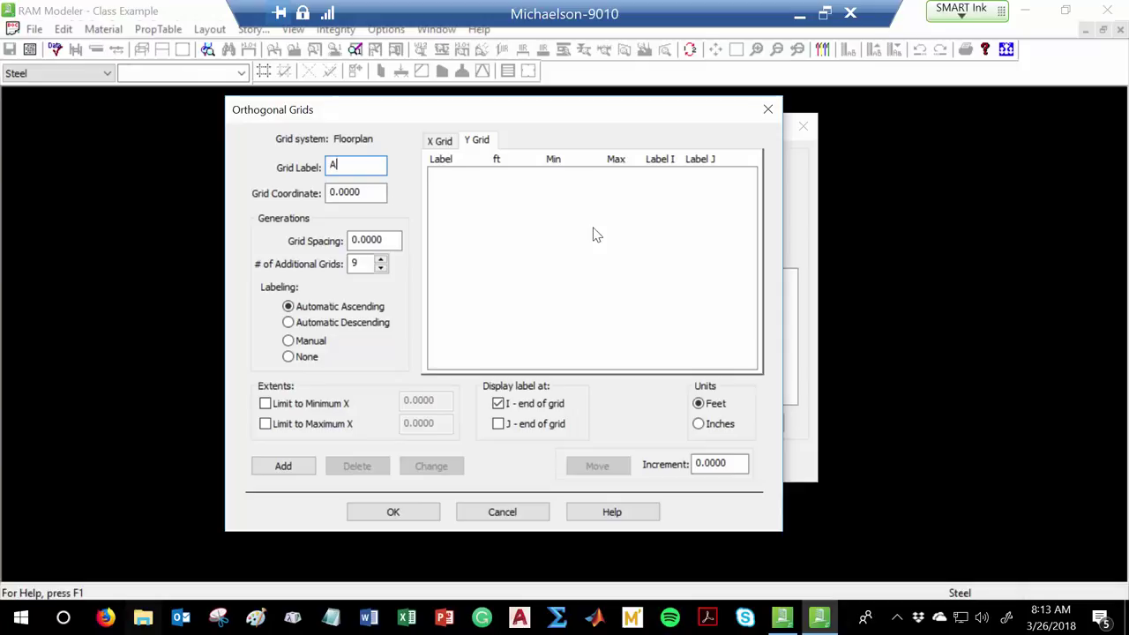
pyautogui.moveTo(390, 239); pyautogui.dragTo(321, 247)
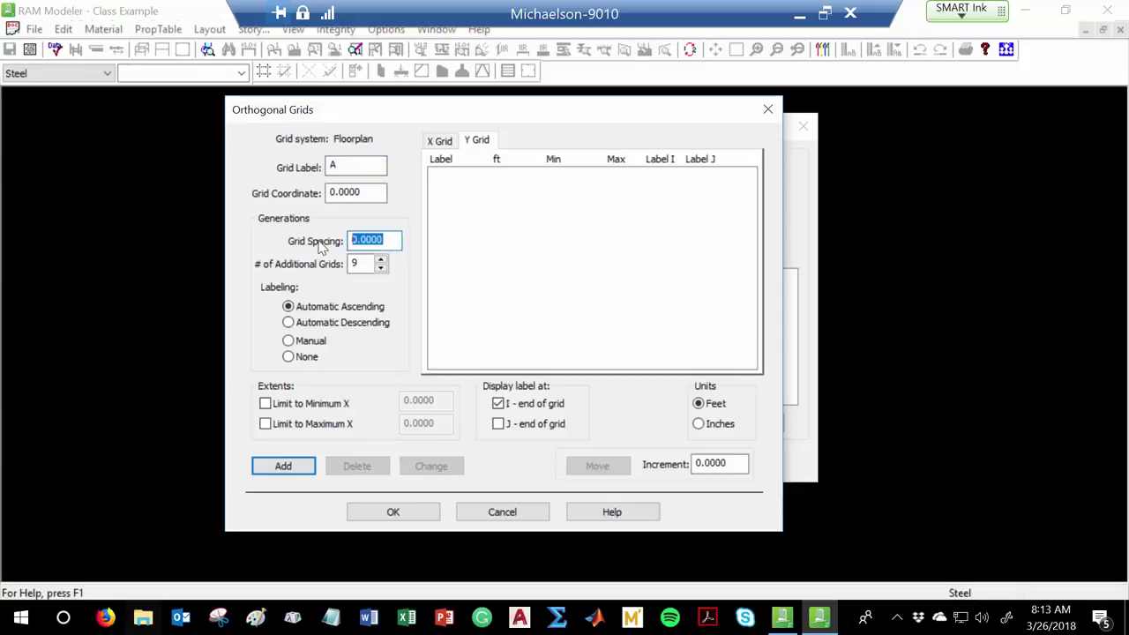
pyautogui.write('25')
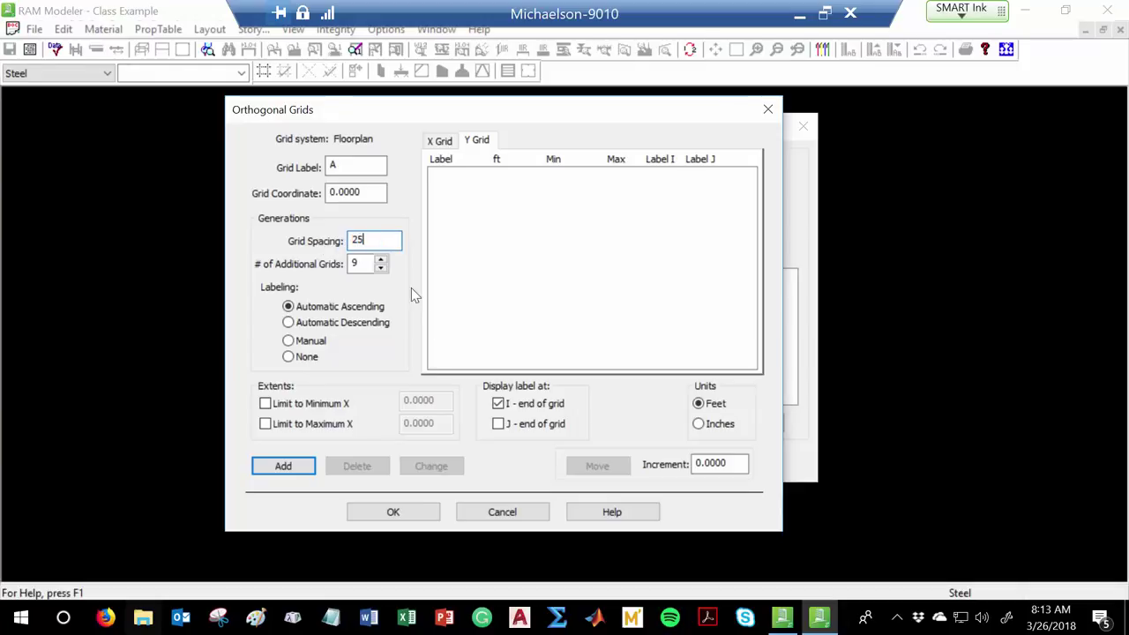
pyautogui.click(380, 269)
pyautogui.click(380, 270)
pyautogui.click(287, 455)
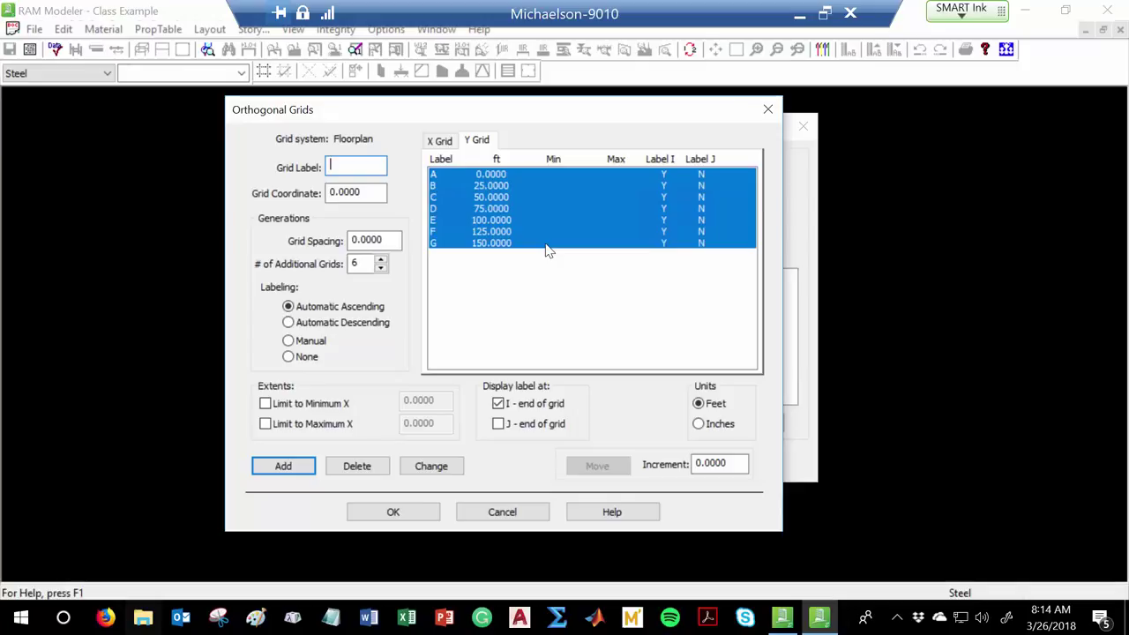
pyautogui.click(367, 513)
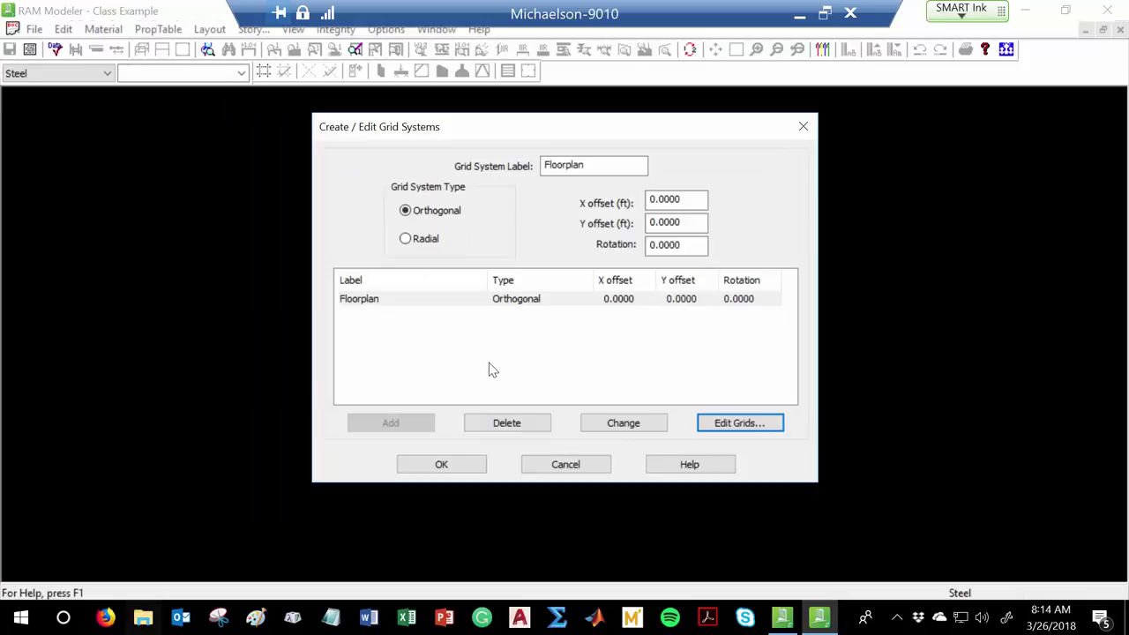
pyautogui.click(468, 461)
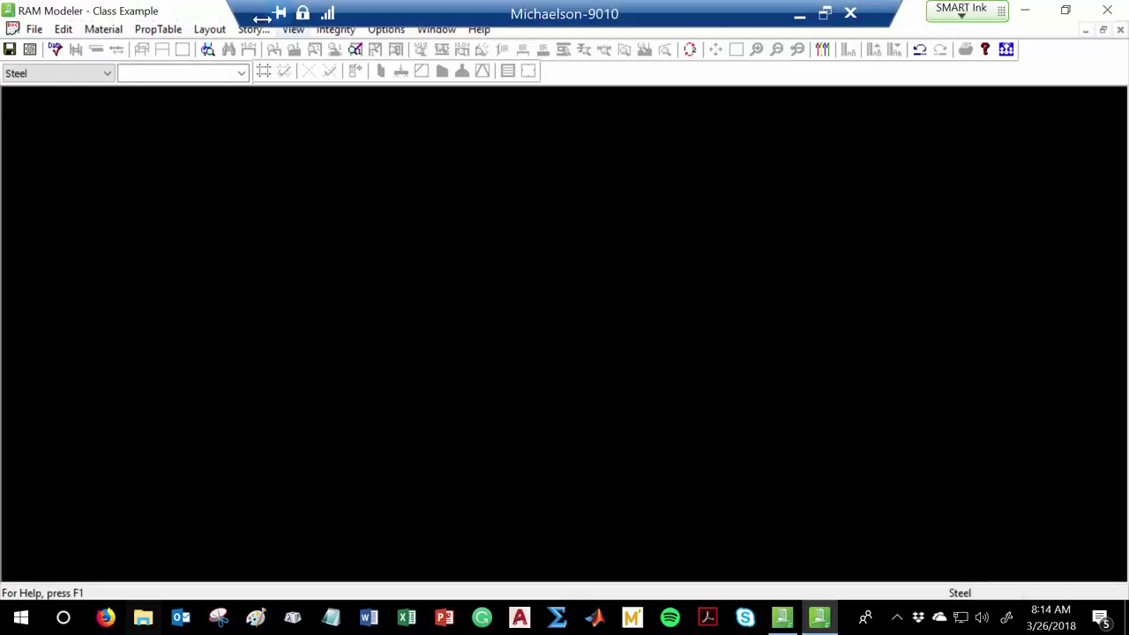
# - Add two layout floor types named Typ. Floor and Roof
pyautogui.click(209, 30)
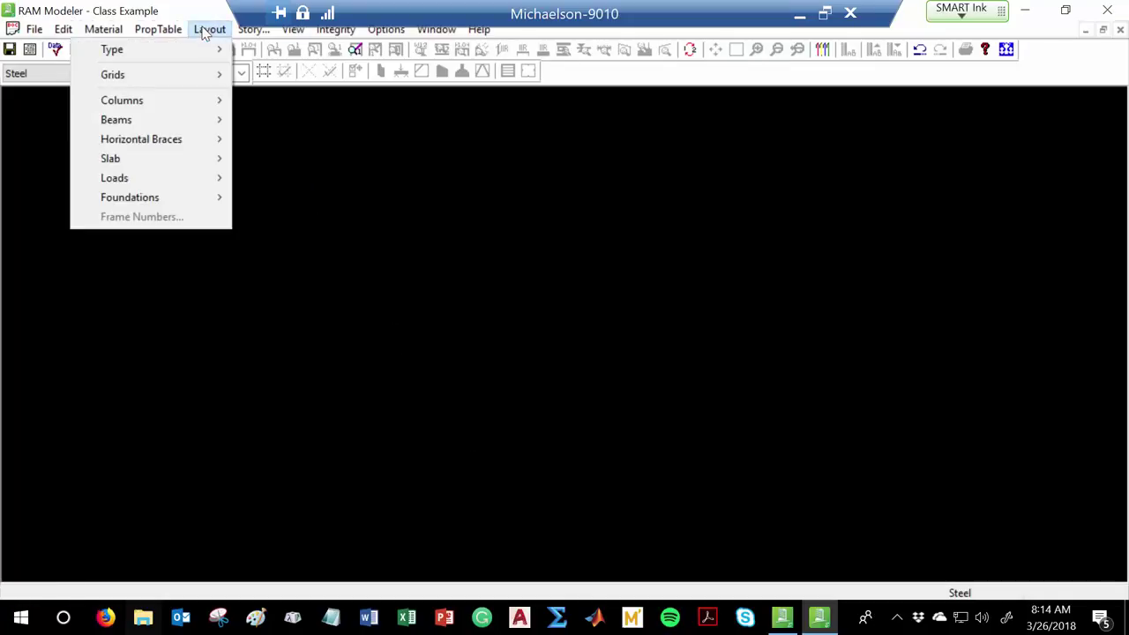
pyautogui.click(187, 3)
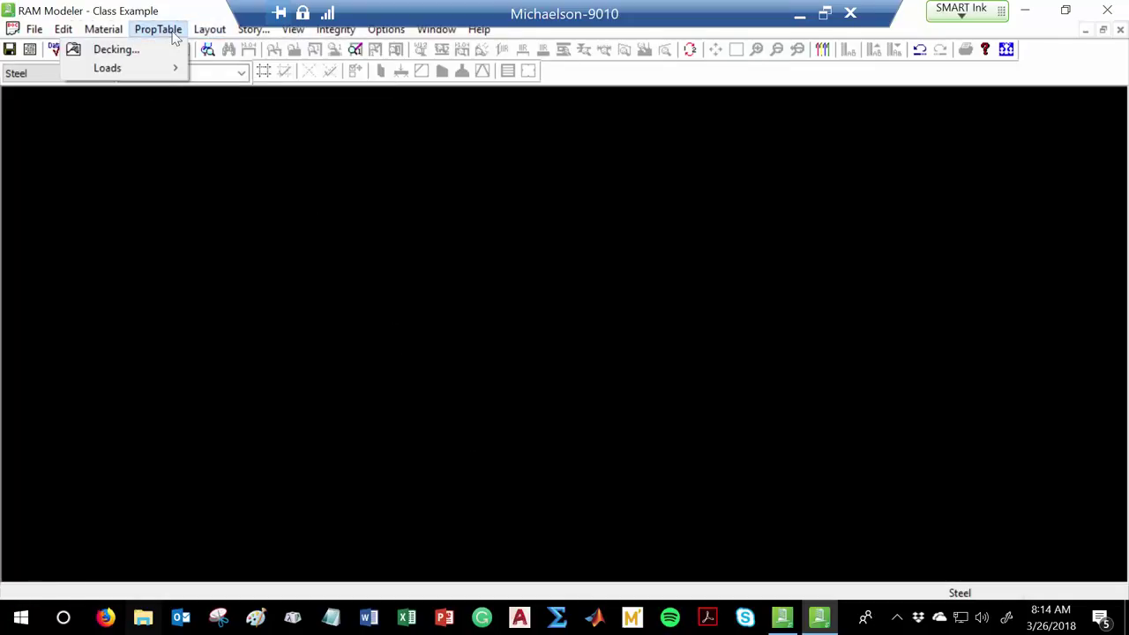
pyautogui.moveTo(205, 33)
pyautogui.moveTo(184, 74)
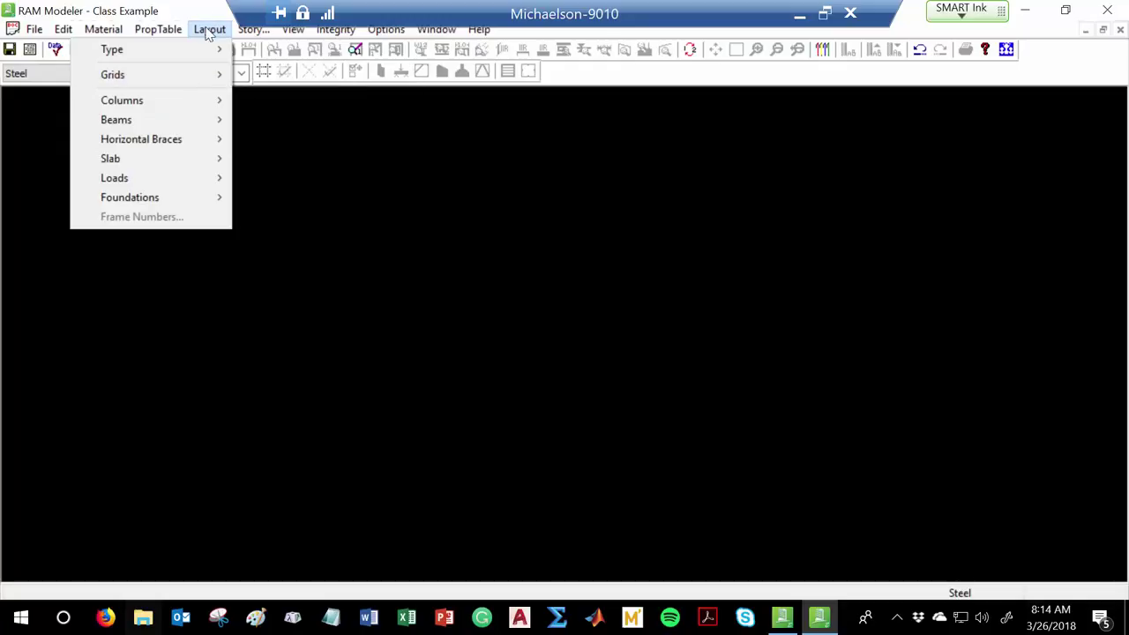
pyautogui.moveTo(161, 33)
pyautogui.moveTo(214, 52)
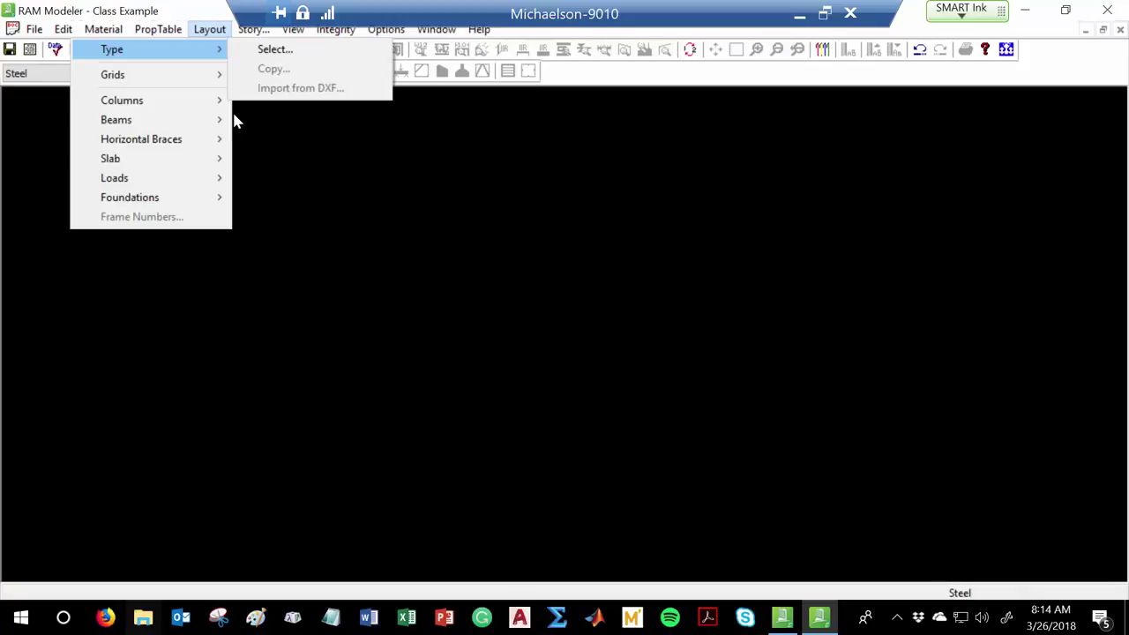
pyautogui.click(268, 50)
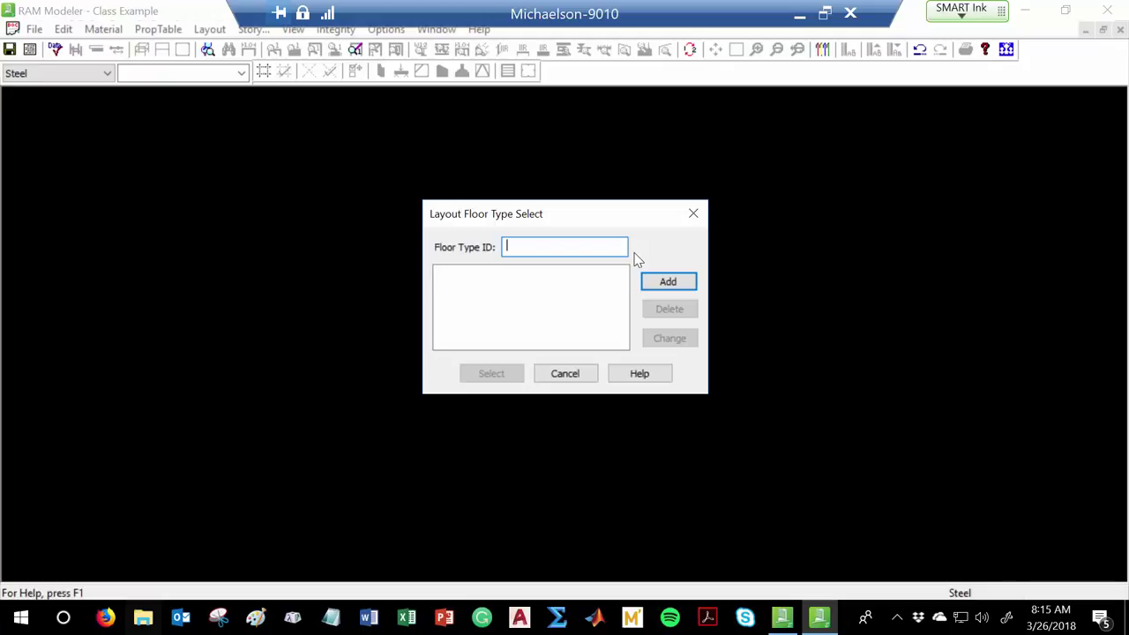
pyautogui.write('Typ. Floor')
pyautogui.click(679, 283)
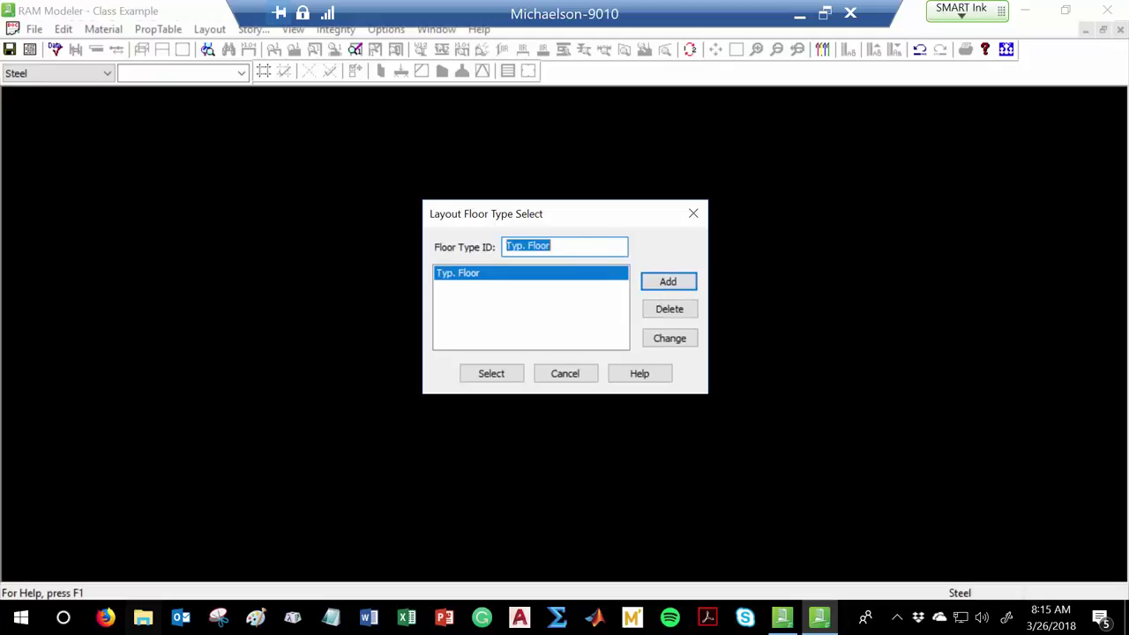
pyautogui.write('Roof')
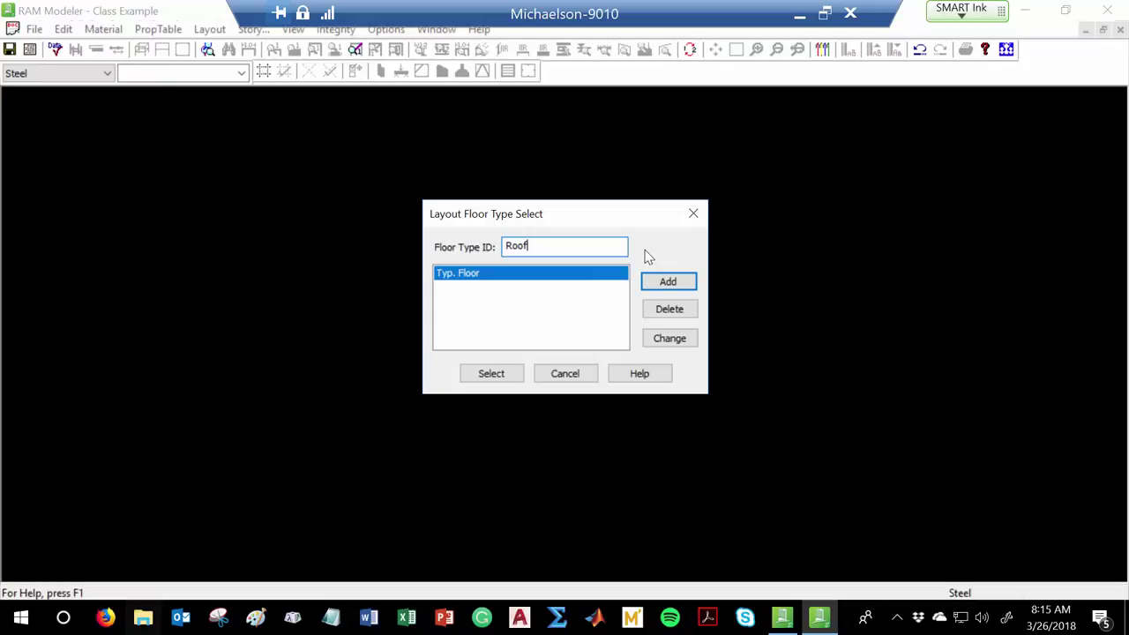
pyautogui.click(689, 285)
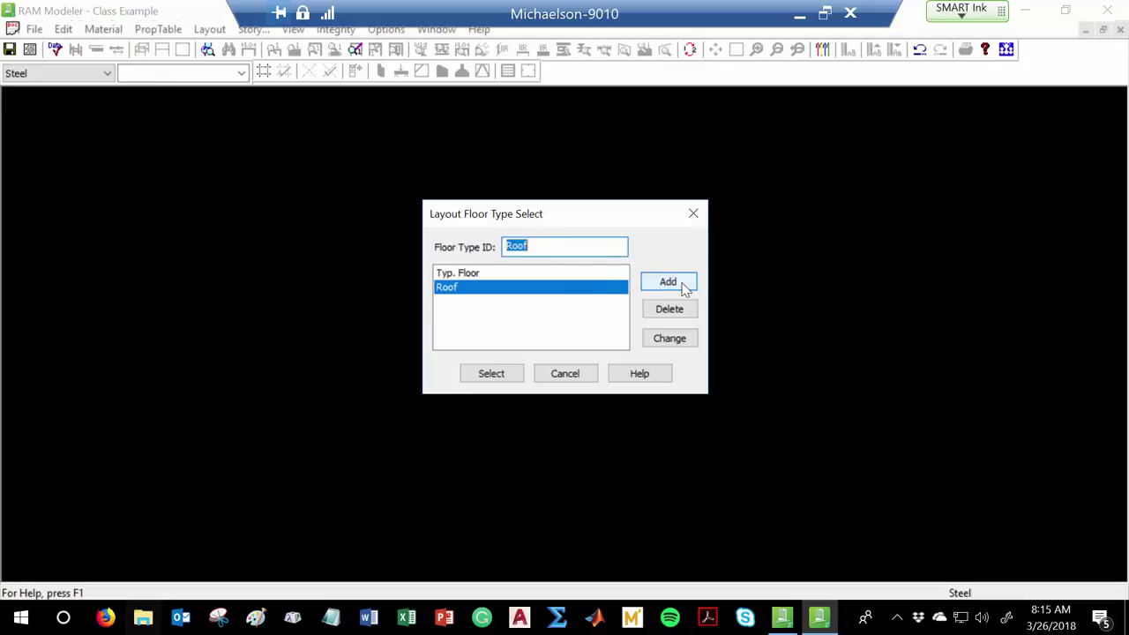
# - Make Typ. Floor the active layout floor type
pyautogui.click(527, 275)
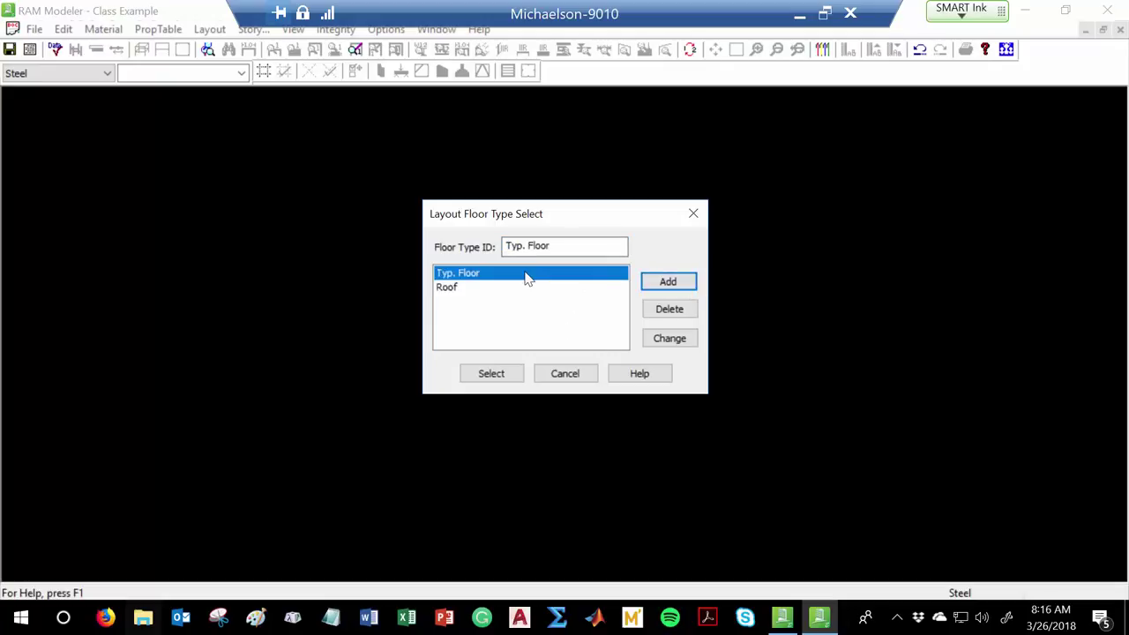
pyautogui.click(486, 378)
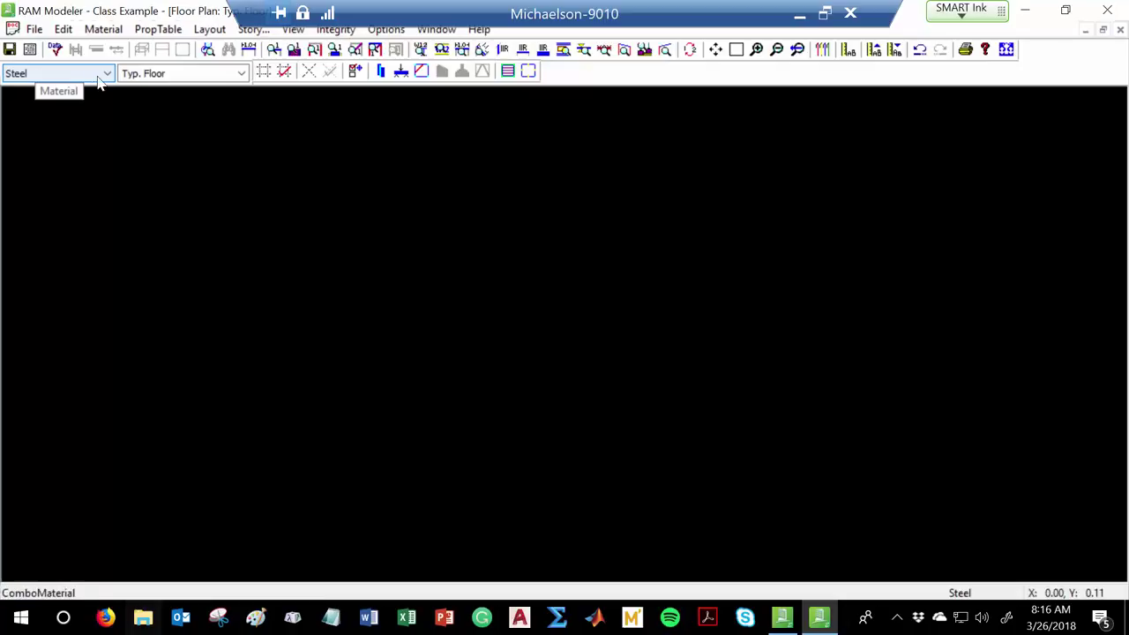
pyautogui.click(241, 73)
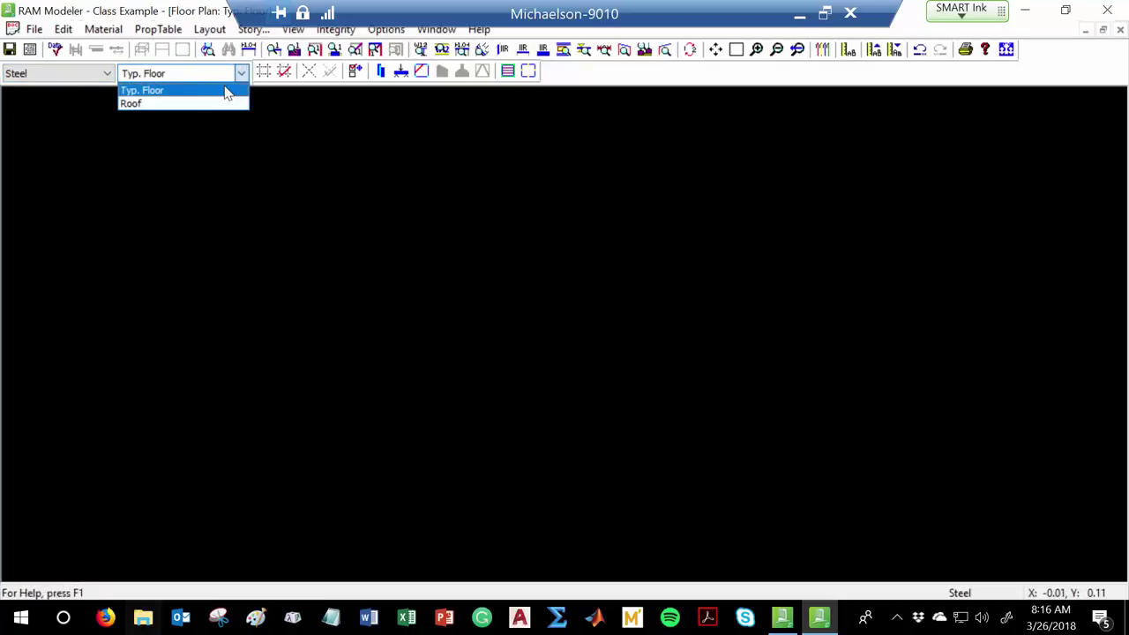
pyautogui.click(172, 92)
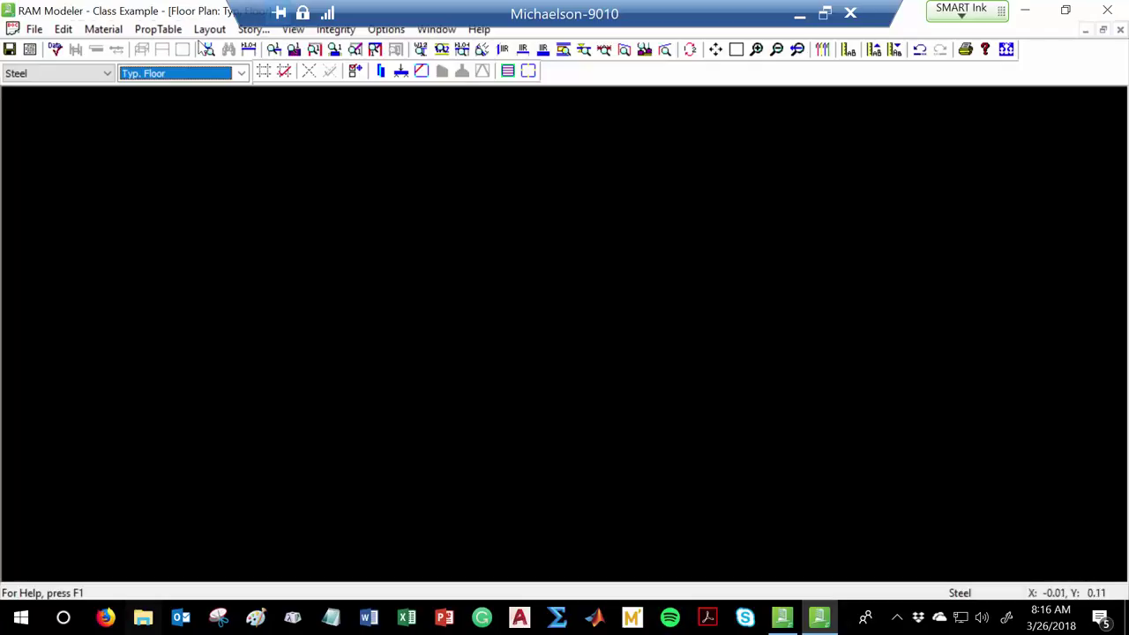
# - Assign the Floorplan grid system to both the Typ. Floor and Roof layout types
pyautogui.click(209, 29)
pyautogui.moveTo(197, 75)
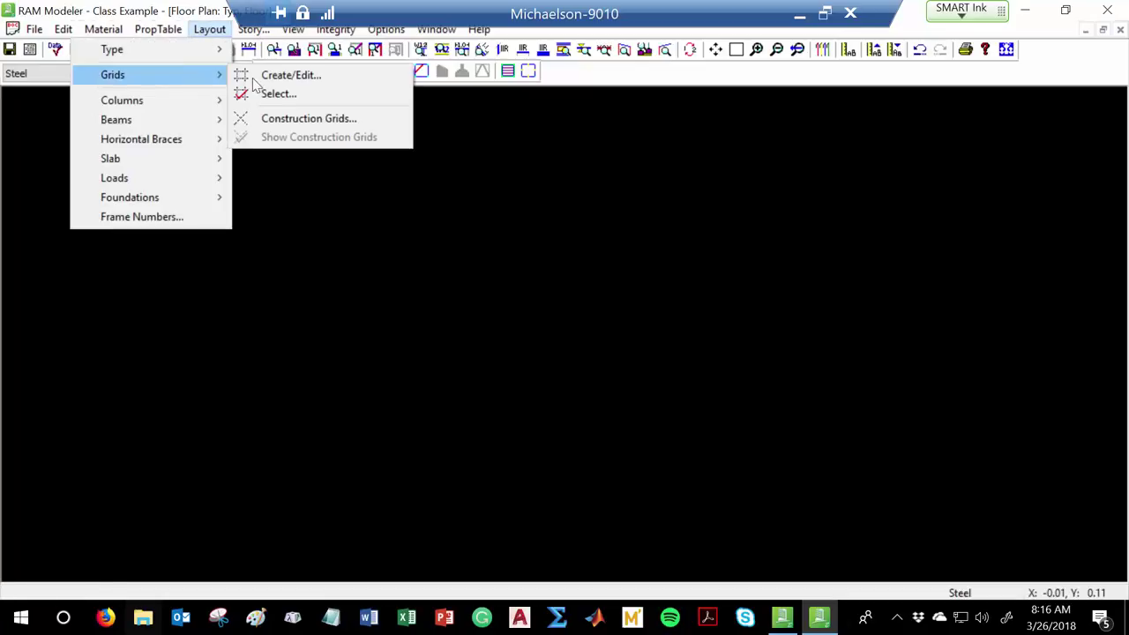
pyautogui.click(279, 95)
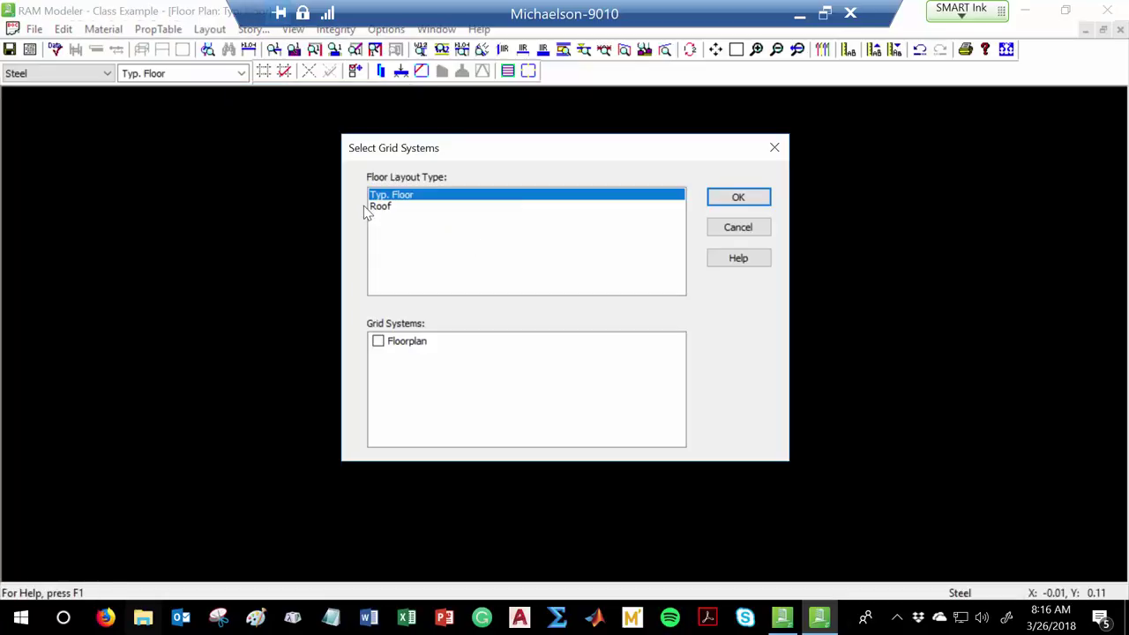
pyautogui.click(379, 343)
pyautogui.click(389, 211)
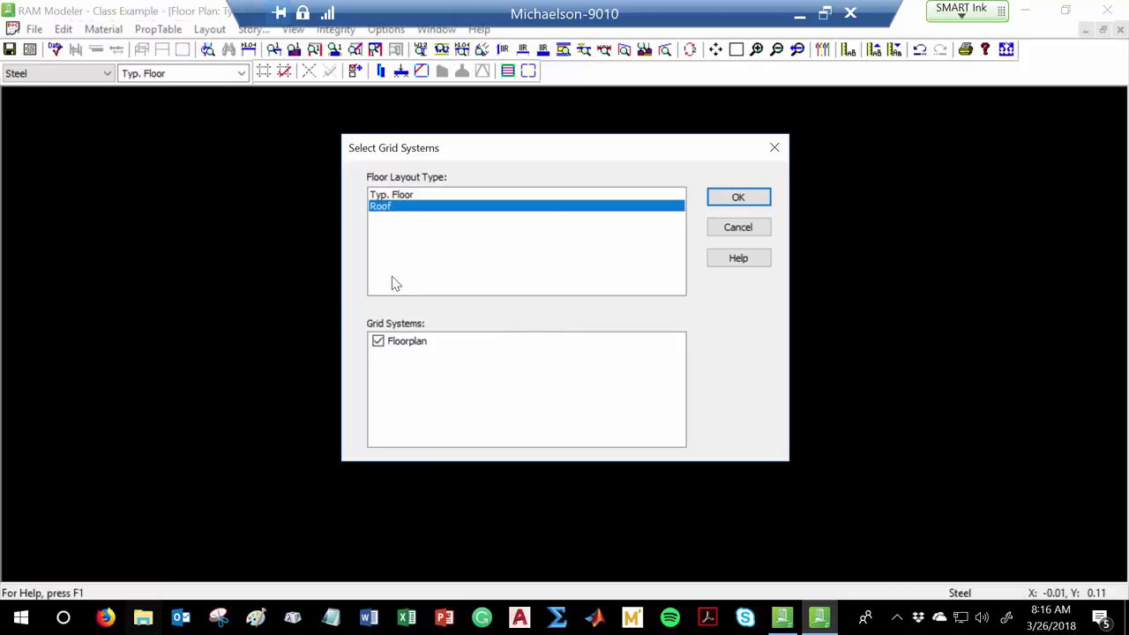
pyautogui.click(396, 196)
pyautogui.click(735, 200)
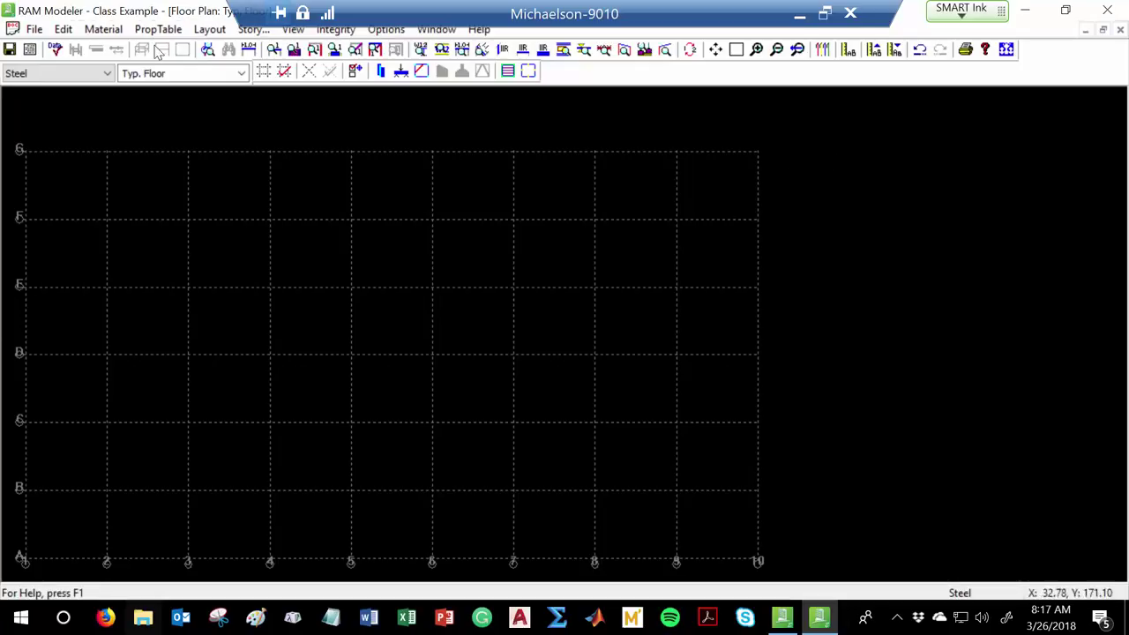
# - Add single composite gravity I-section beams with Fy 50 ksi on grid lines 2 and 3 between G and F
pyautogui.click(202, 30)
pyautogui.moveTo(171, 125)
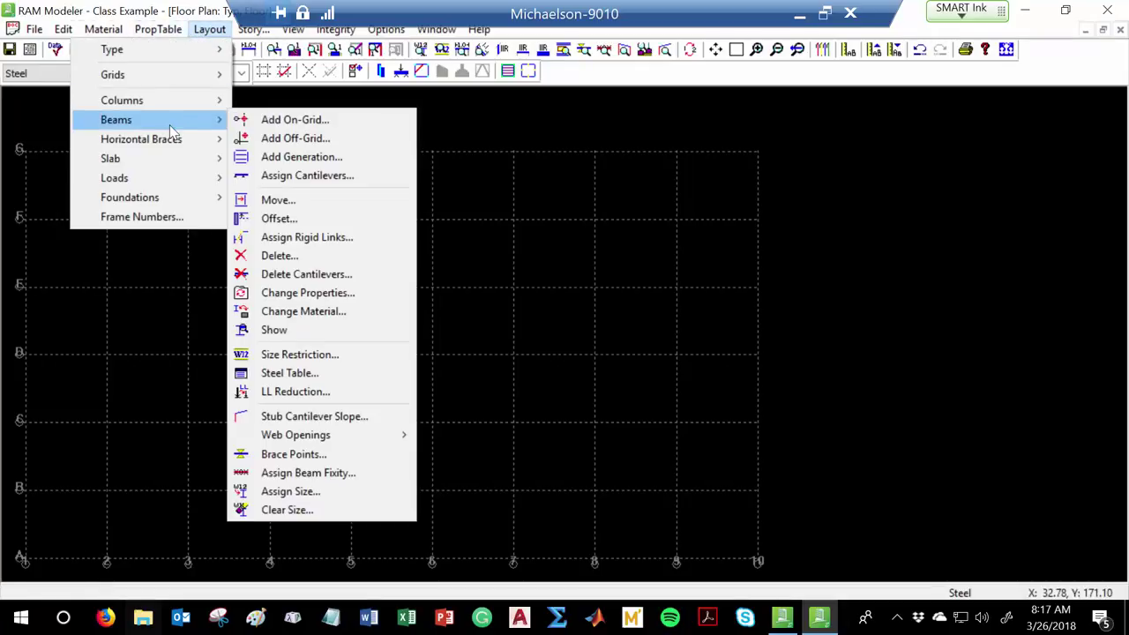
pyautogui.click(304, 122)
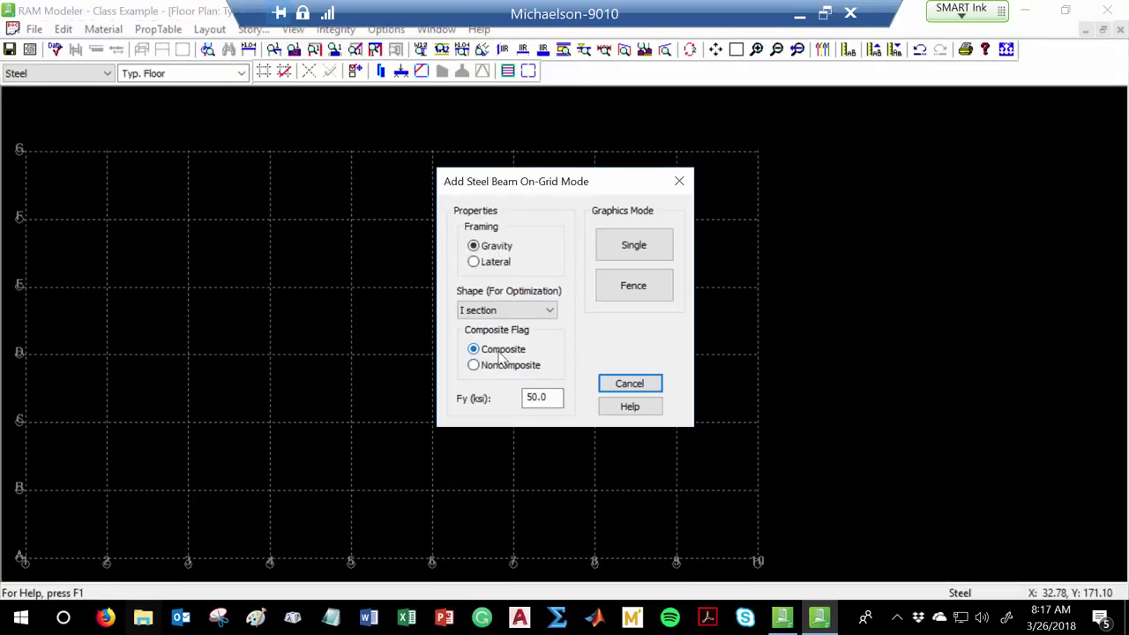
pyautogui.click(631, 249)
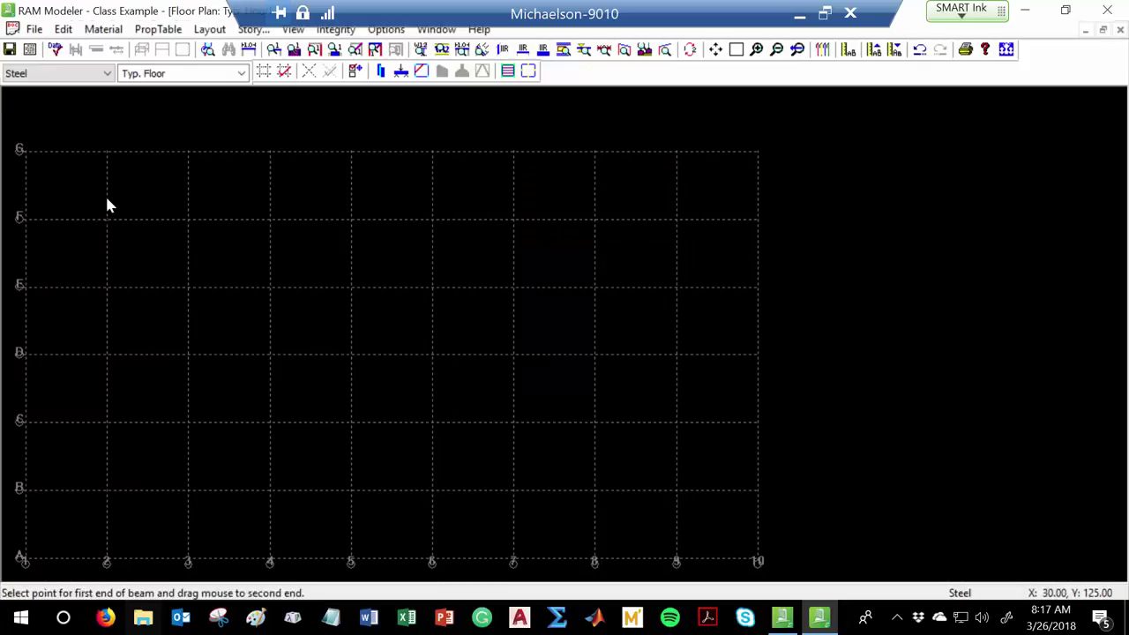
pyautogui.moveTo(107, 153); pyautogui.dragTo(106, 219)
pyautogui.moveTo(189, 220); pyautogui.dragTo(187, 153)
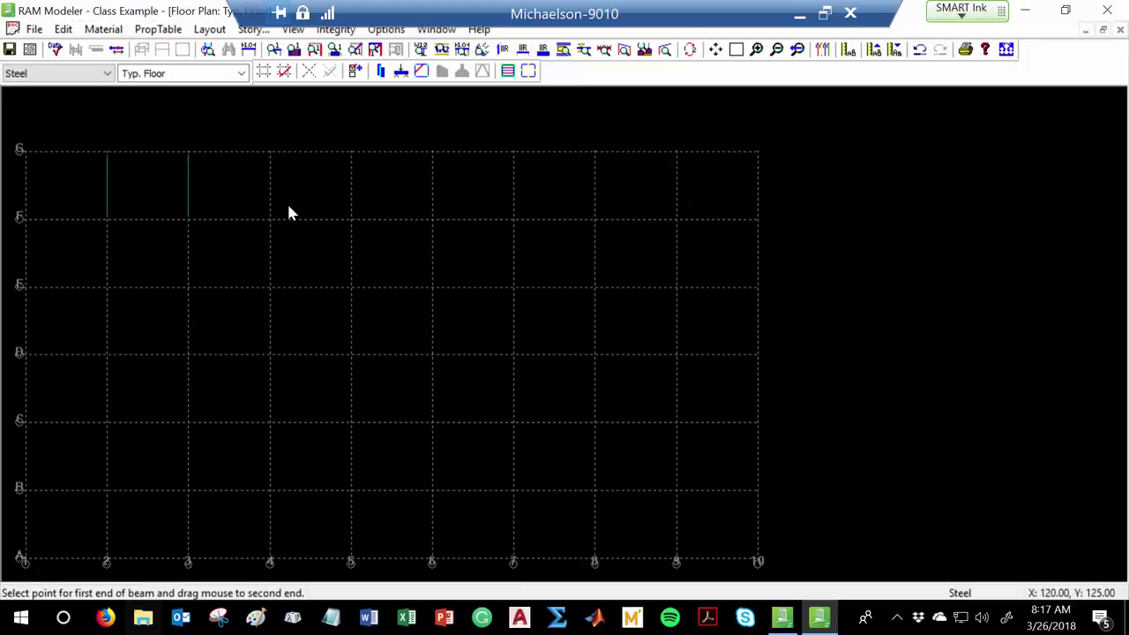
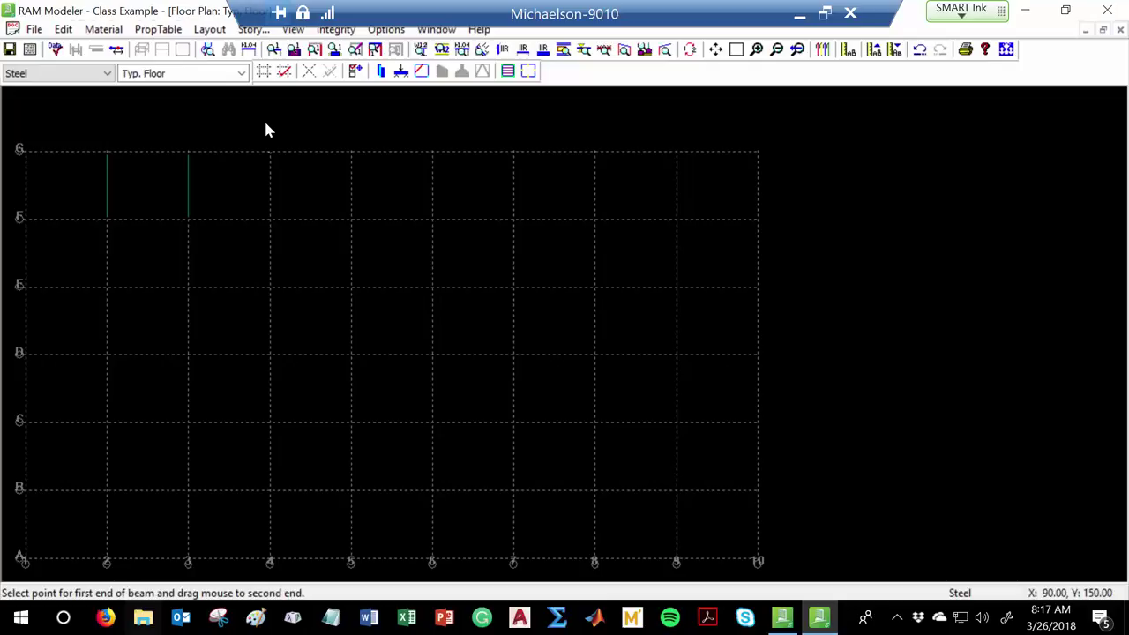
# - Try to add on-grid composite gravity beams across several bays of the typical floor with a fence selection
pyautogui.click(209, 29)
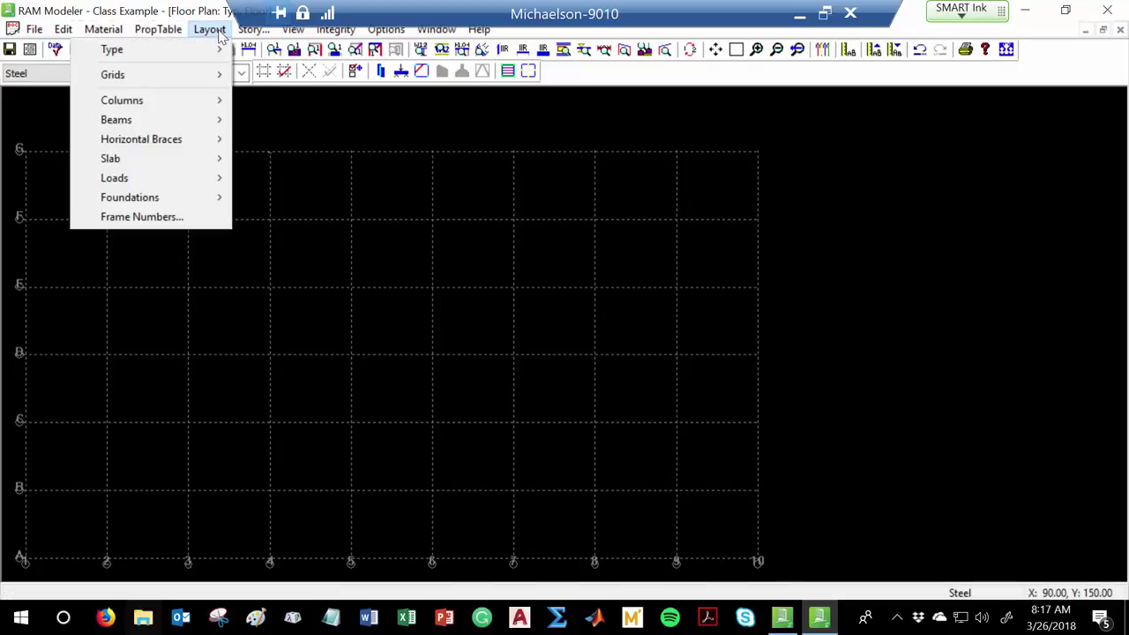
pyautogui.moveTo(181, 129)
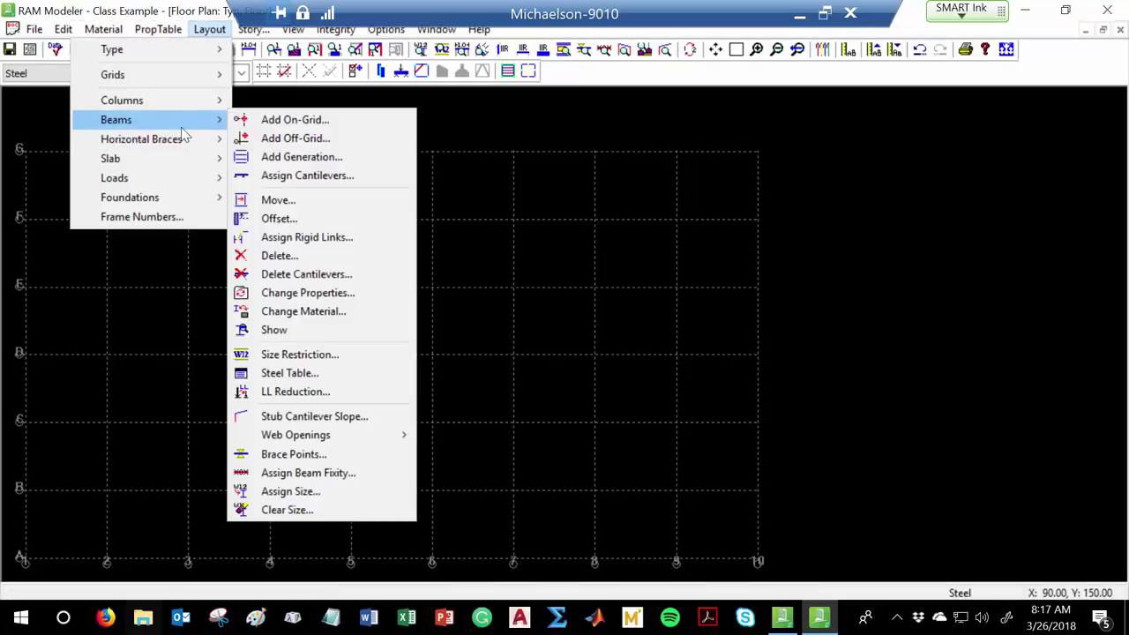
pyautogui.click(283, 119)
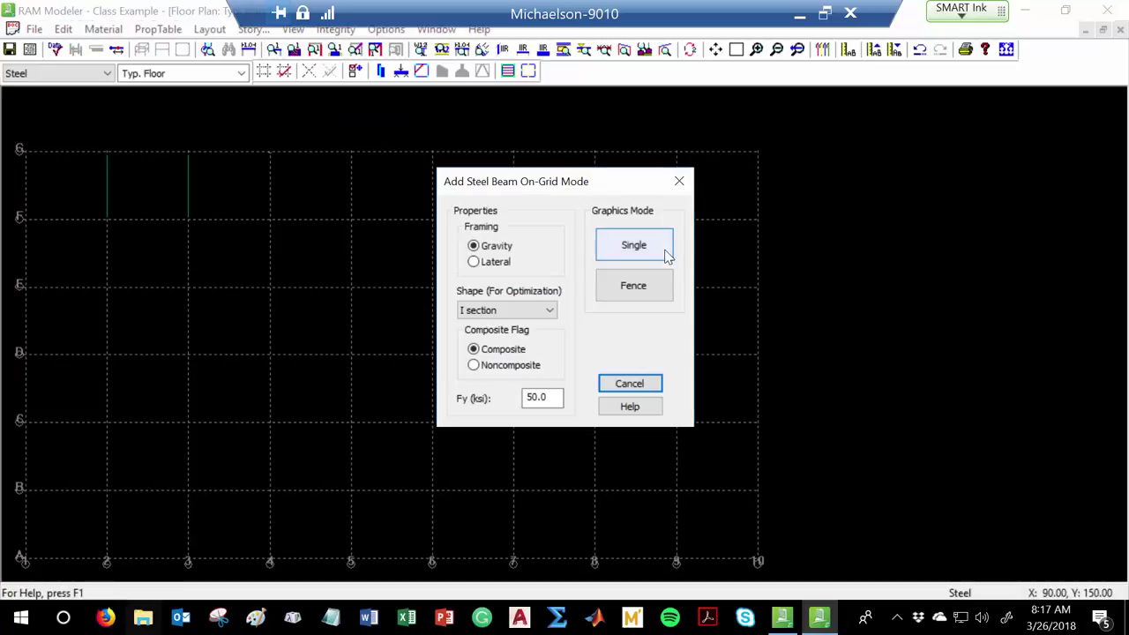
pyautogui.click(655, 291)
pyautogui.moveTo(79, 201); pyautogui.dragTo(692, 513)
pyautogui.moveTo(78, 187); pyautogui.dragTo(282, 450)
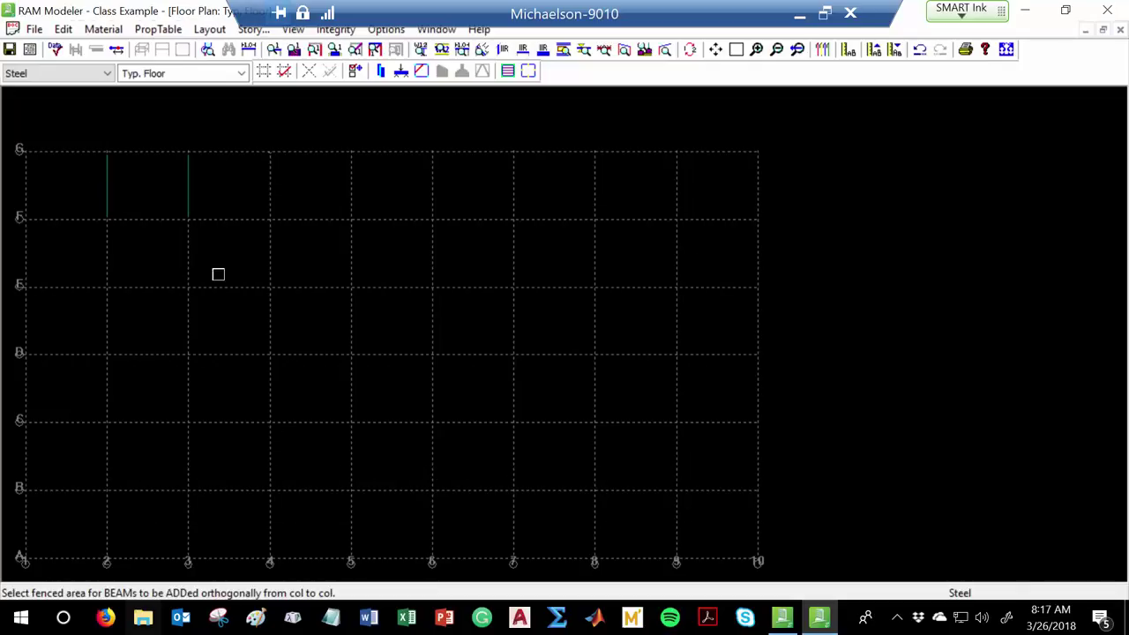
pyautogui.rightClick(294, 308)
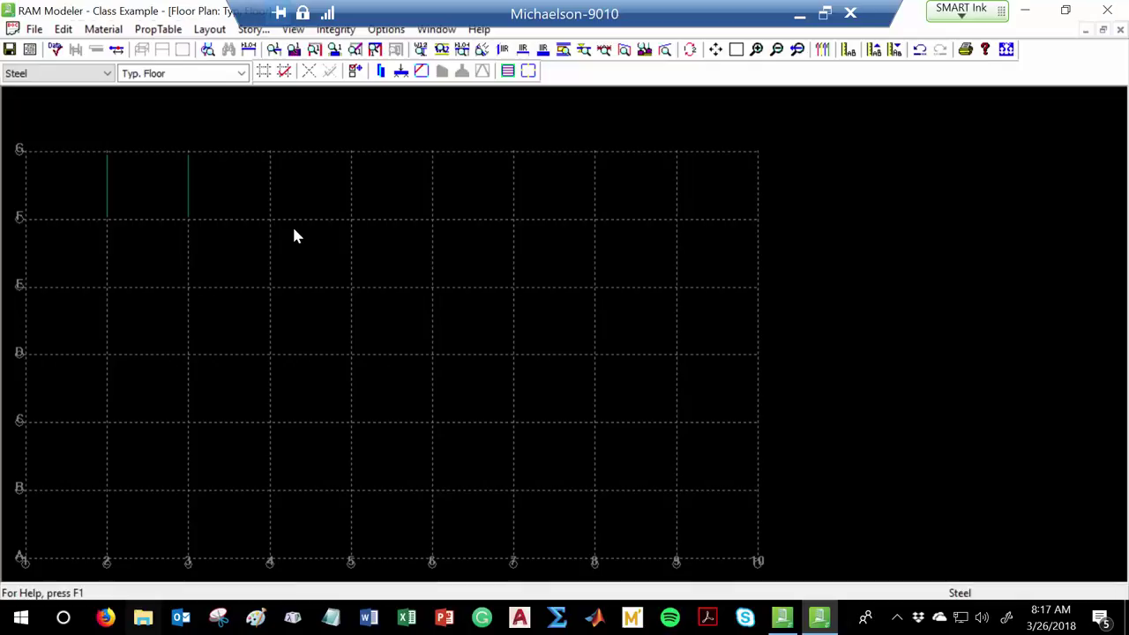
pyautogui.click(209, 29)
pyautogui.moveTo(177, 120)
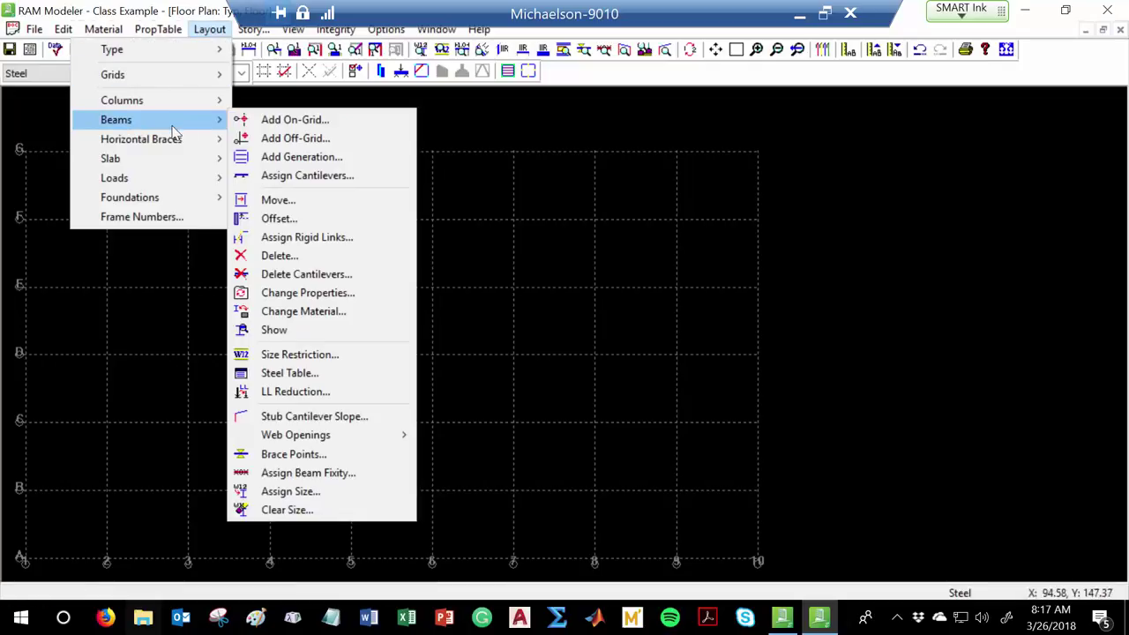
pyautogui.click(323, 121)
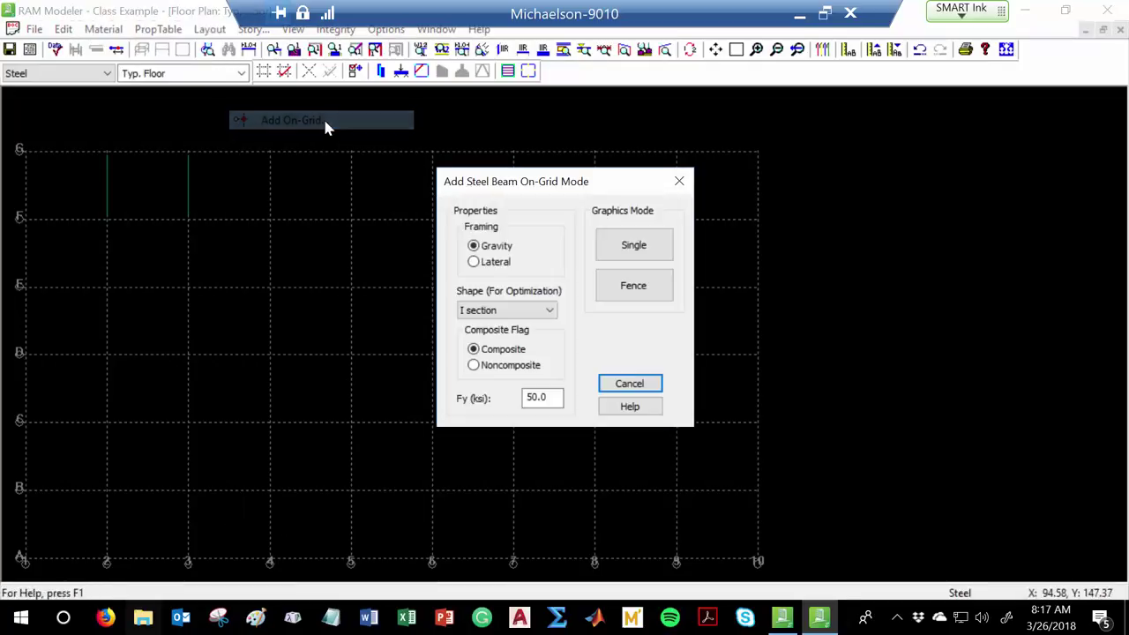
pyautogui.click(633, 285)
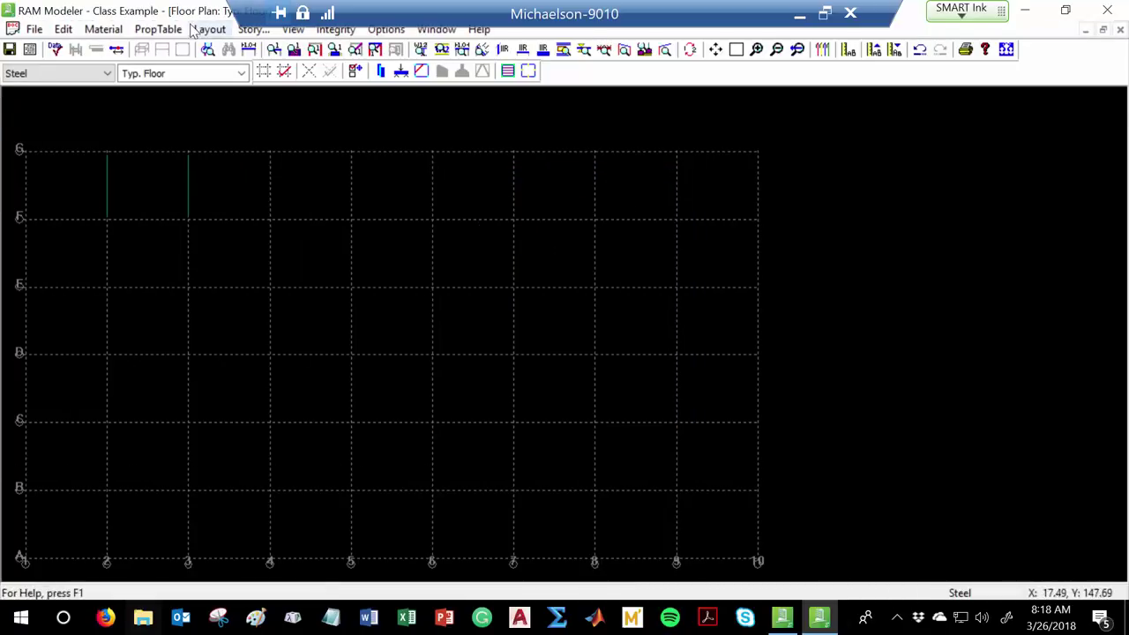
# - Add single composite gravity beams on grid lines 2 and 3, from F to E and from E to D
pyautogui.click(209, 29)
pyautogui.moveTo(161, 131)
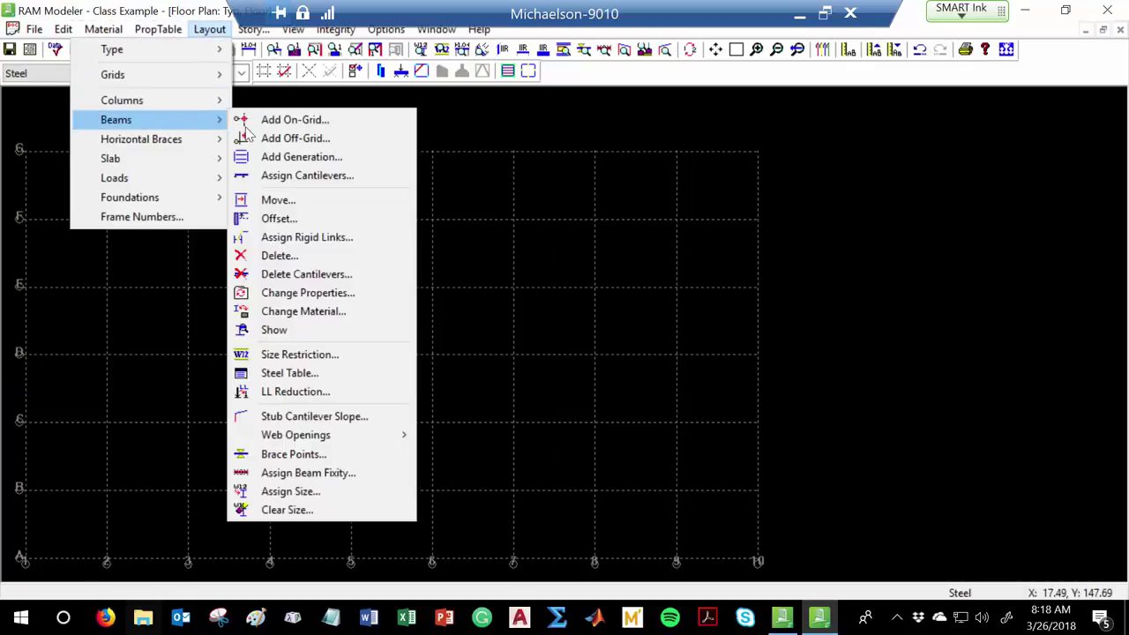
pyautogui.click(317, 124)
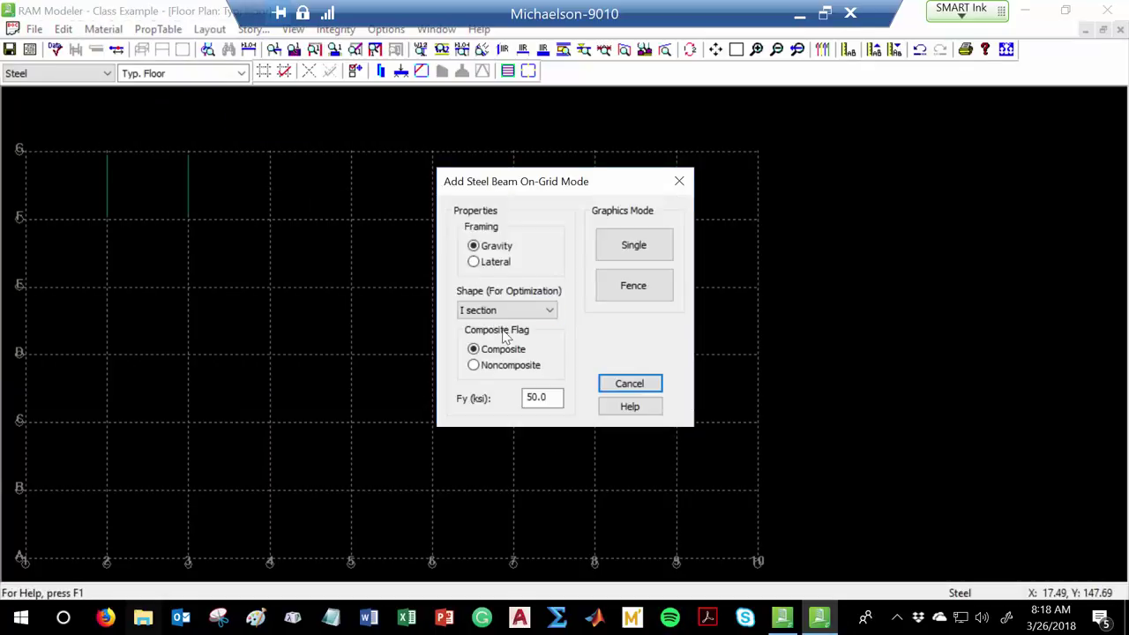
pyautogui.click(640, 247)
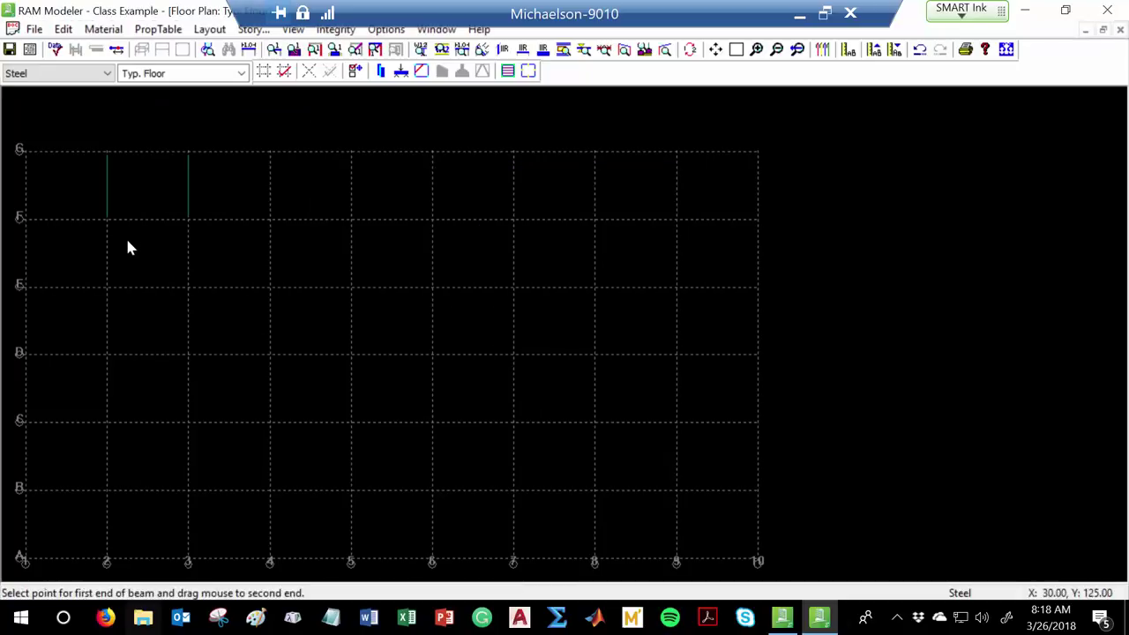
pyautogui.moveTo(107, 227); pyautogui.dragTo(115, 283)
pyautogui.moveTo(193, 222); pyautogui.dragTo(189, 296)
pyautogui.moveTo(112, 288); pyautogui.dragTo(109, 353)
pyautogui.moveTo(187, 291); pyautogui.dragTo(185, 356)
# - Try again to add on-grid beams by fencing the bays around grid lines 1 to 4 and G to D
pyautogui.click(209, 29)
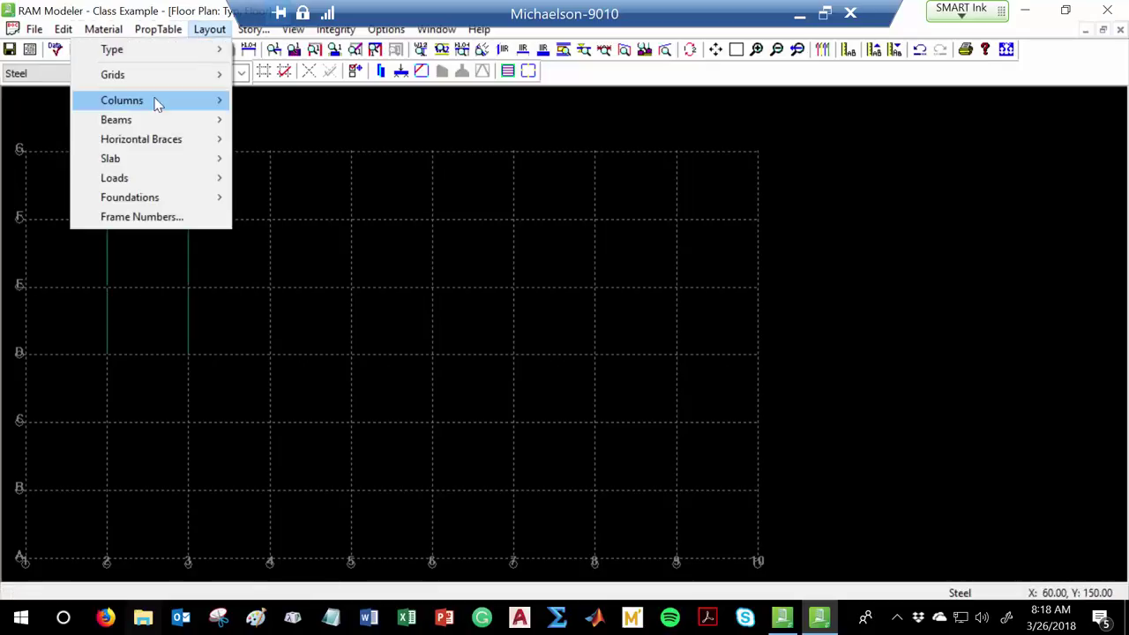
pyautogui.click(332, 88)
pyautogui.click(212, 29)
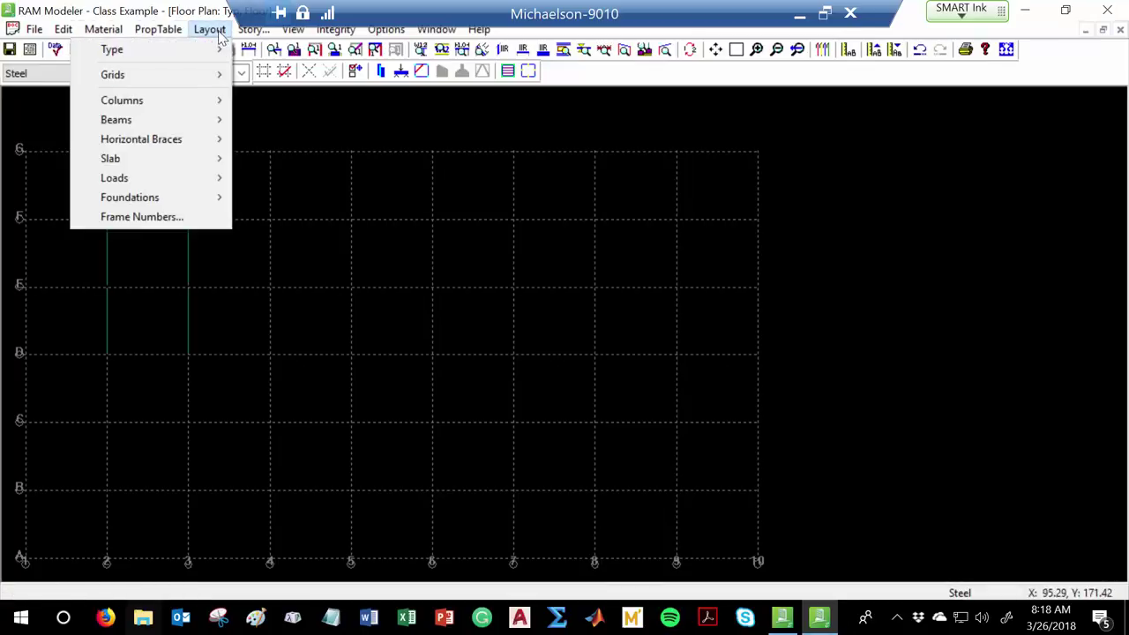
pyautogui.moveTo(188, 121)
pyautogui.click(294, 121)
pyautogui.click(635, 287)
pyautogui.moveTo(232, 191); pyautogui.dragTo(332, 423)
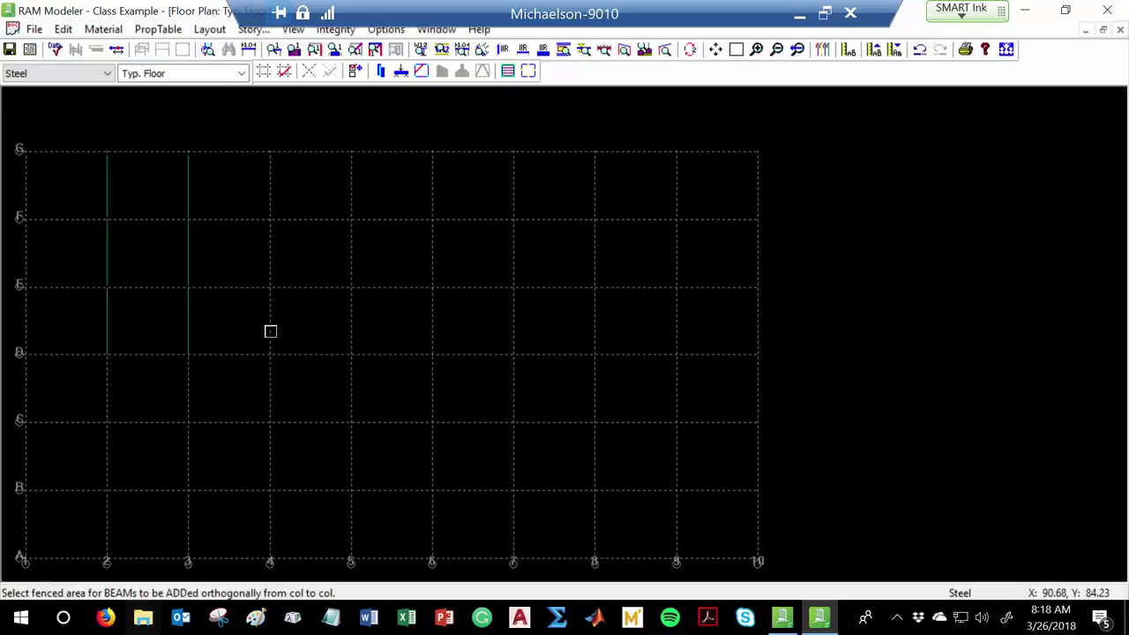
pyautogui.moveTo(267, 385); pyautogui.dragTo(235, 383)
pyautogui.moveTo(20, 114); pyautogui.dragTo(344, 431)
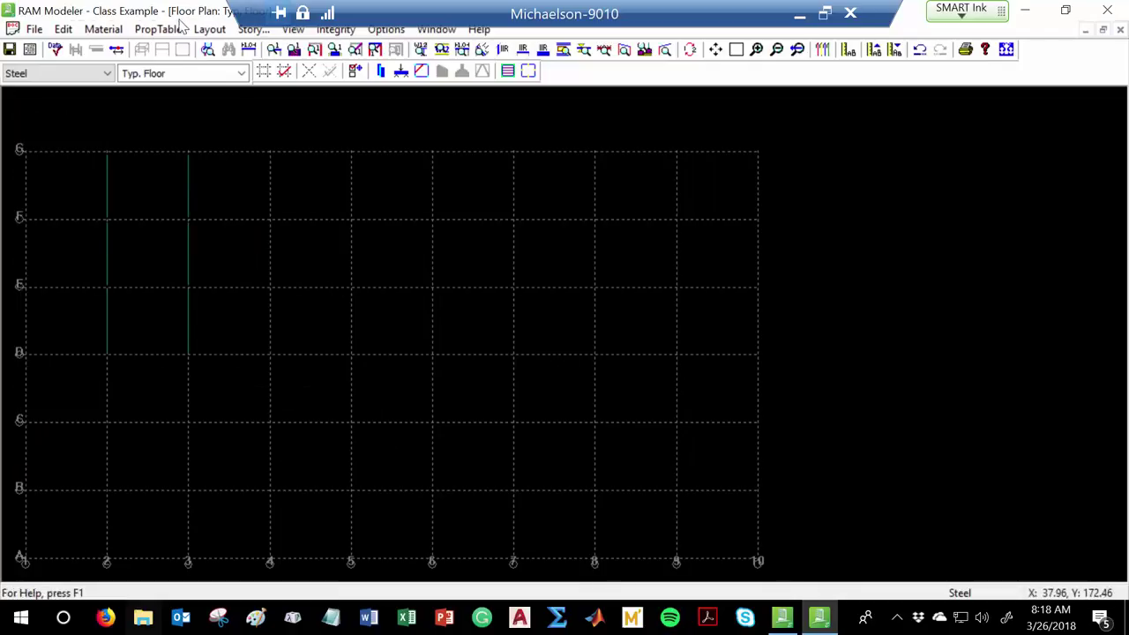
# - Add single beams on grid lines 2 and 3 between D and C, and on grid line D between 2 and 3
pyautogui.click(210, 29)
pyautogui.moveTo(170, 120)
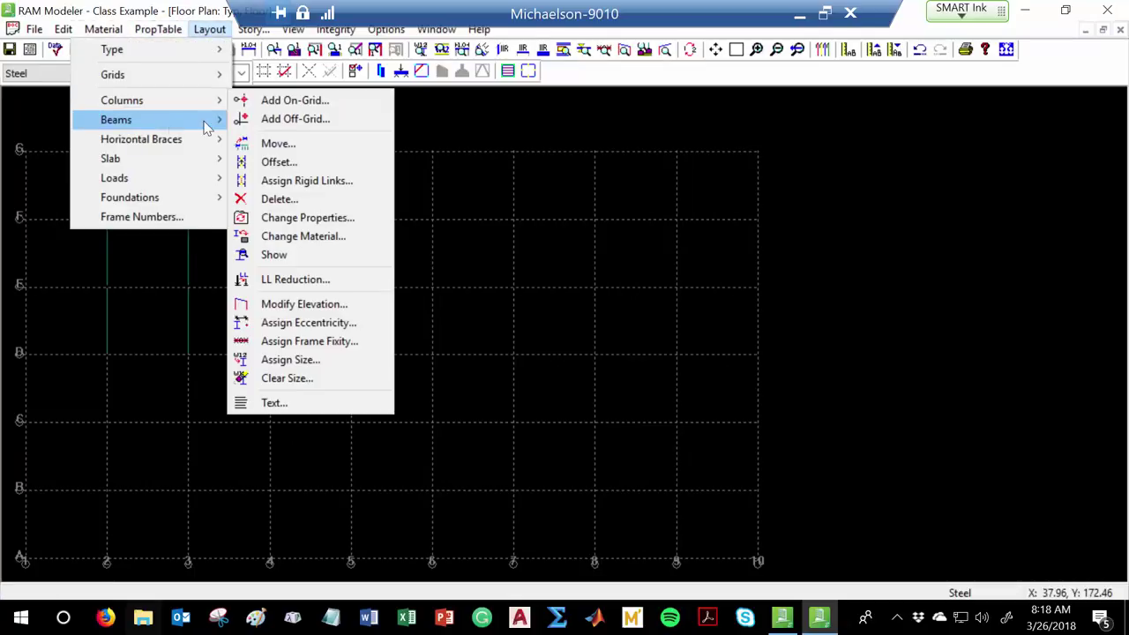
pyautogui.click(277, 118)
pyautogui.click(633, 248)
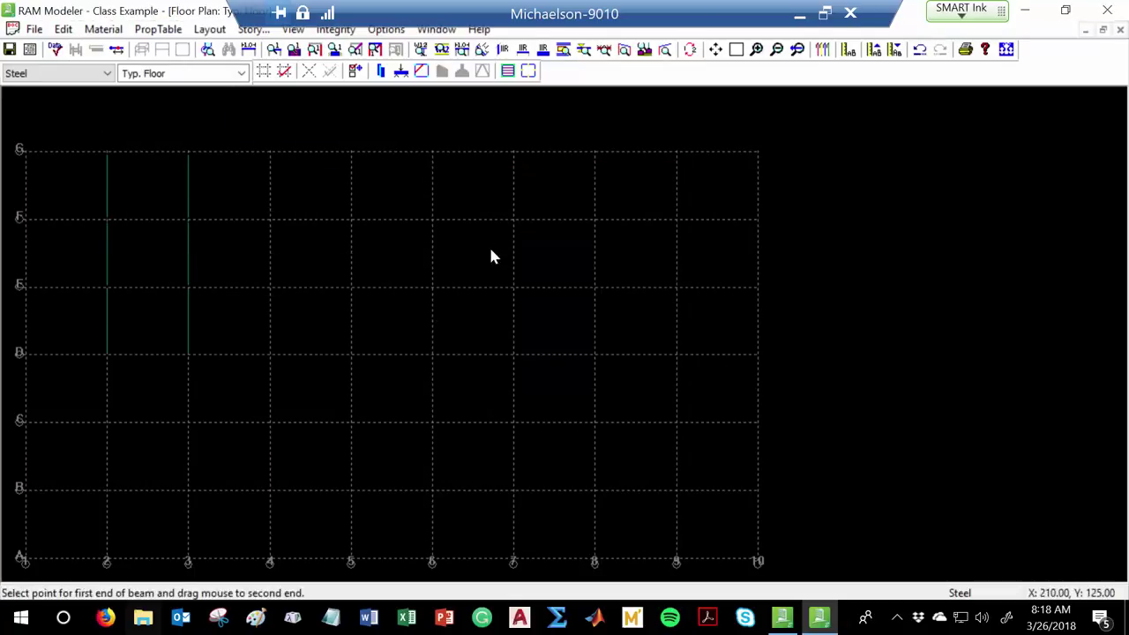
pyautogui.click(105, 357)
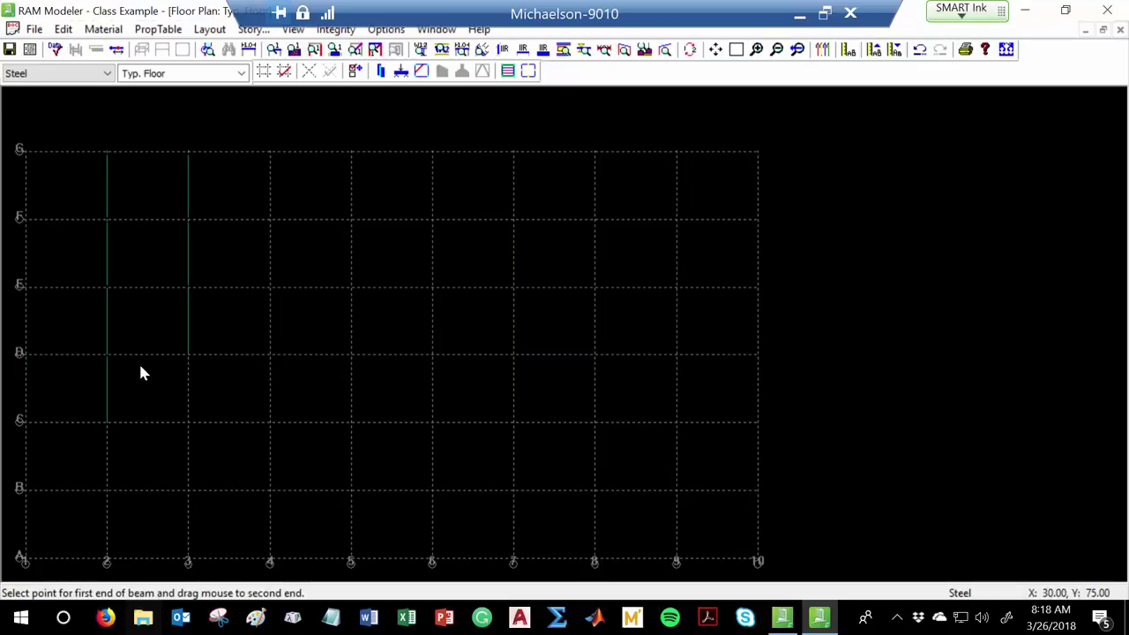
pyautogui.click(188, 375)
pyautogui.click(176, 354)
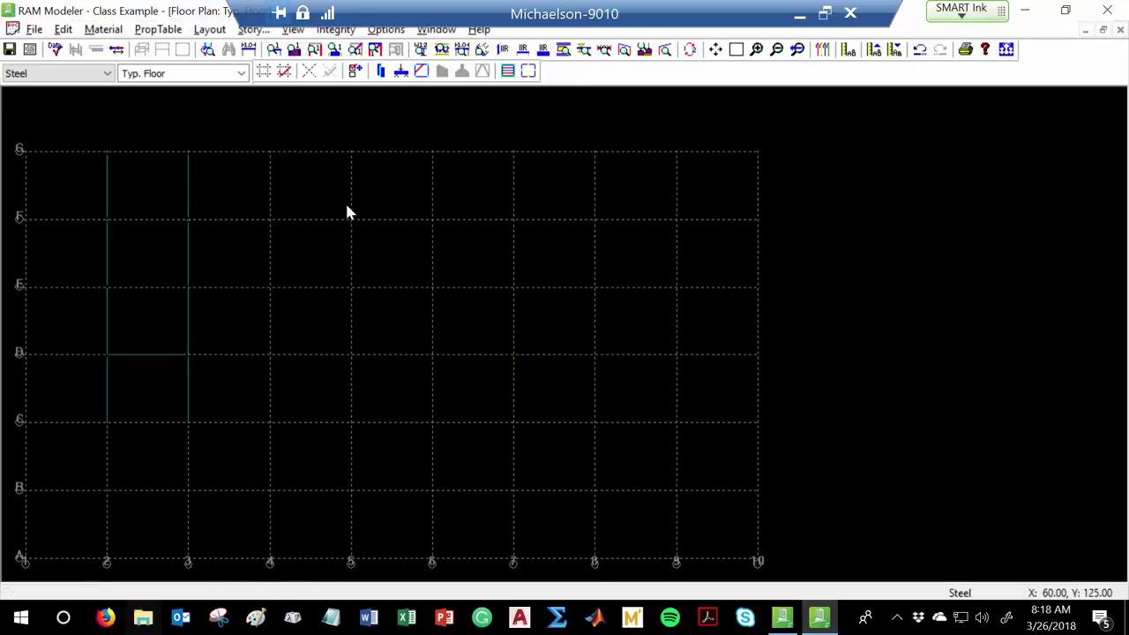
# - Delete all the beams laid out so far on the typical floor, using a fence around them
pyautogui.click(209, 29)
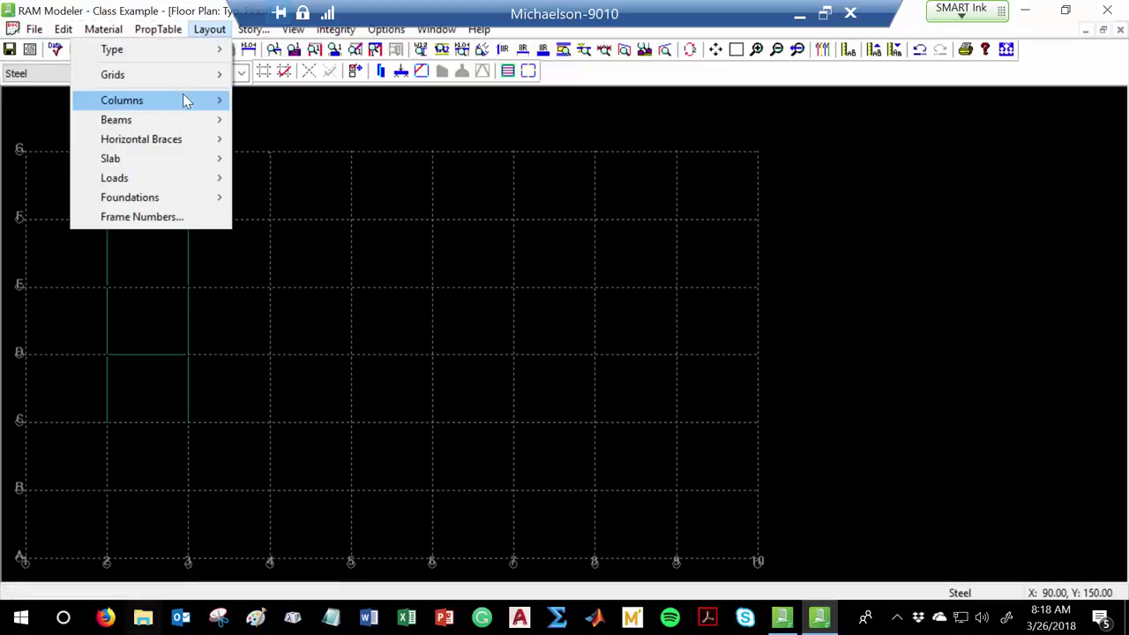
pyautogui.moveTo(196, 122)
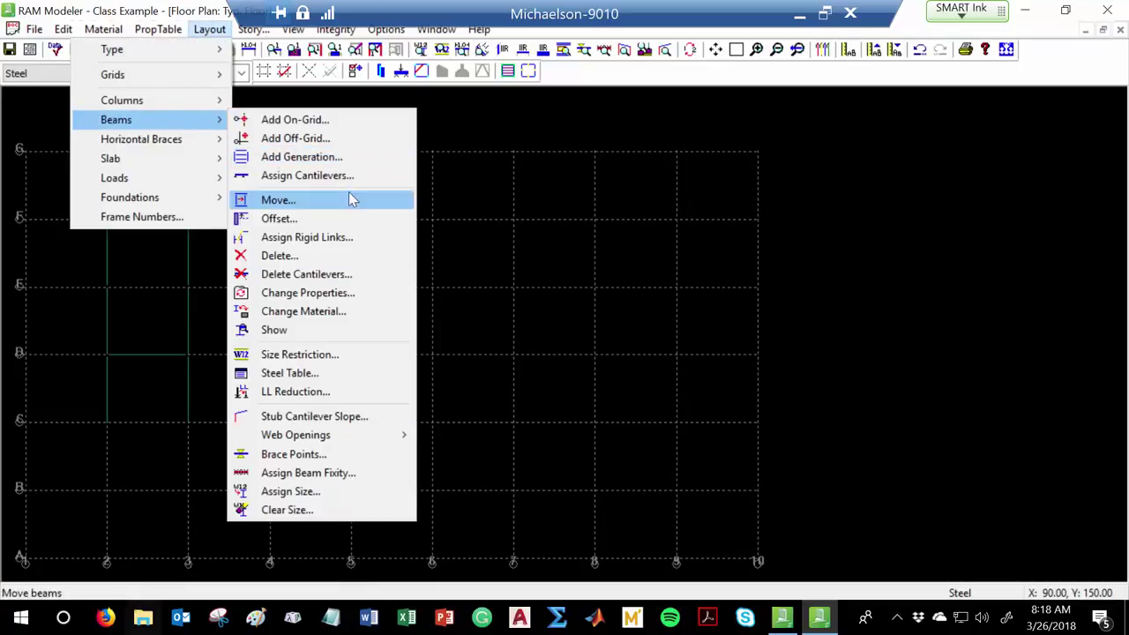
pyautogui.click(328, 256)
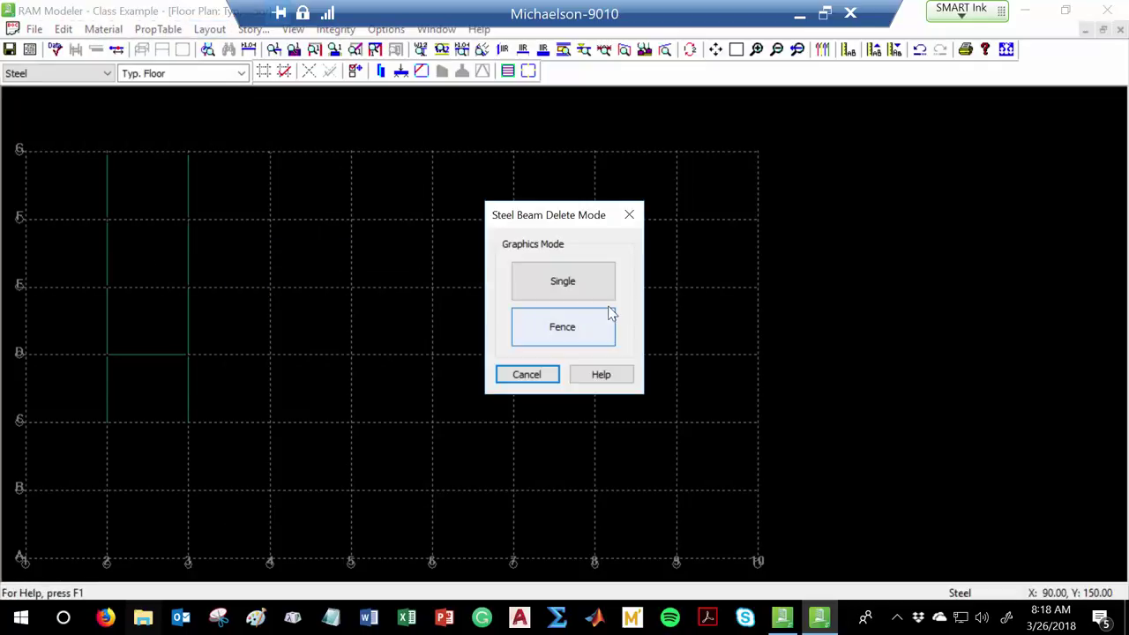
pyautogui.click(605, 328)
pyautogui.moveTo(71, 99); pyautogui.dragTo(429, 497)
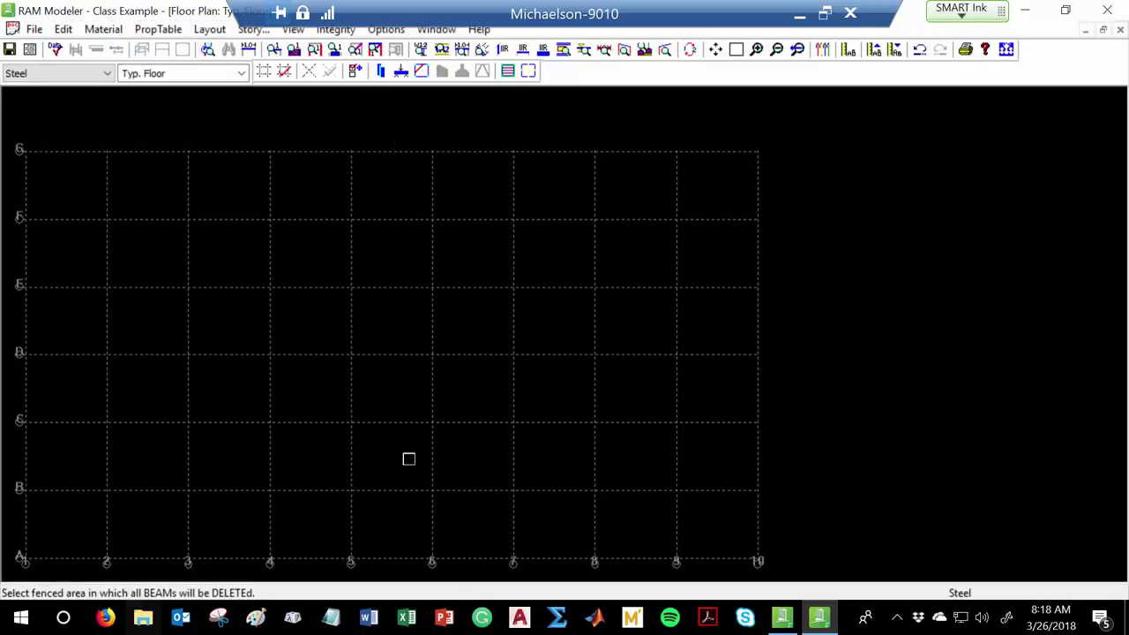
# - Add standard gravity I-section columns, Fy 50 ksi, with horizontal web orientation at every grid intersection by fencing the whole plan
pyautogui.click(219, 30)
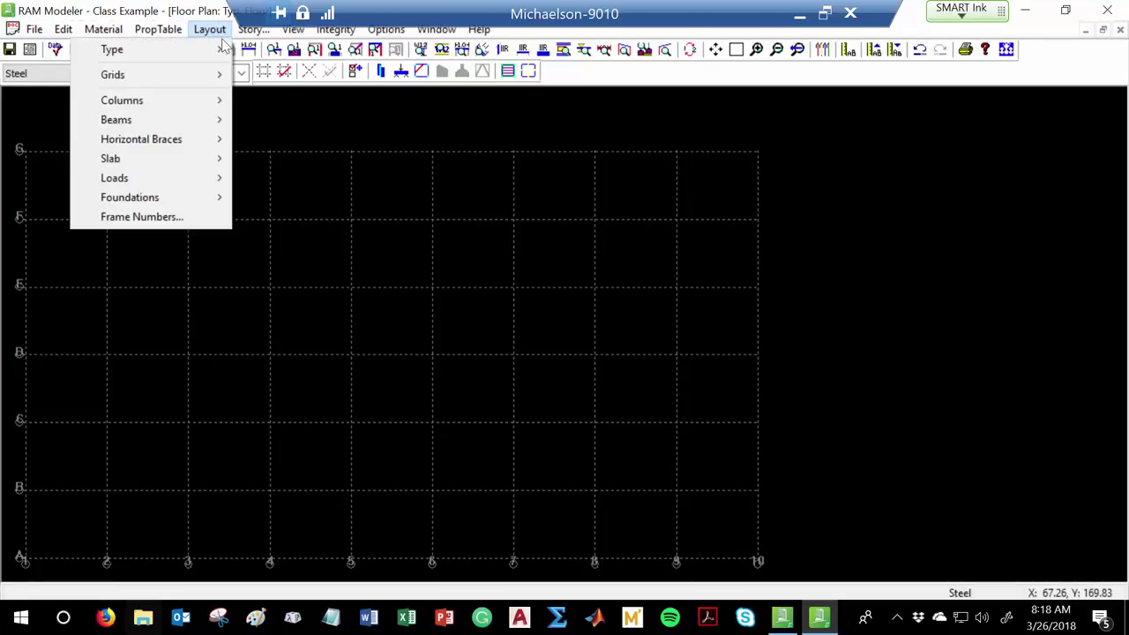
pyautogui.moveTo(193, 105)
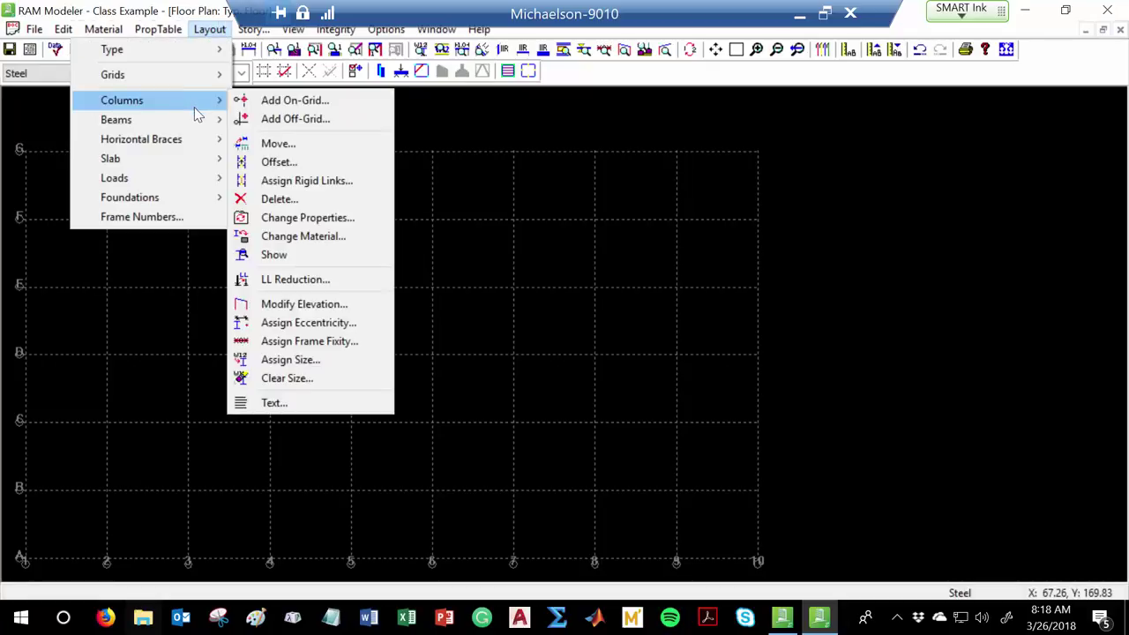
pyautogui.click(291, 102)
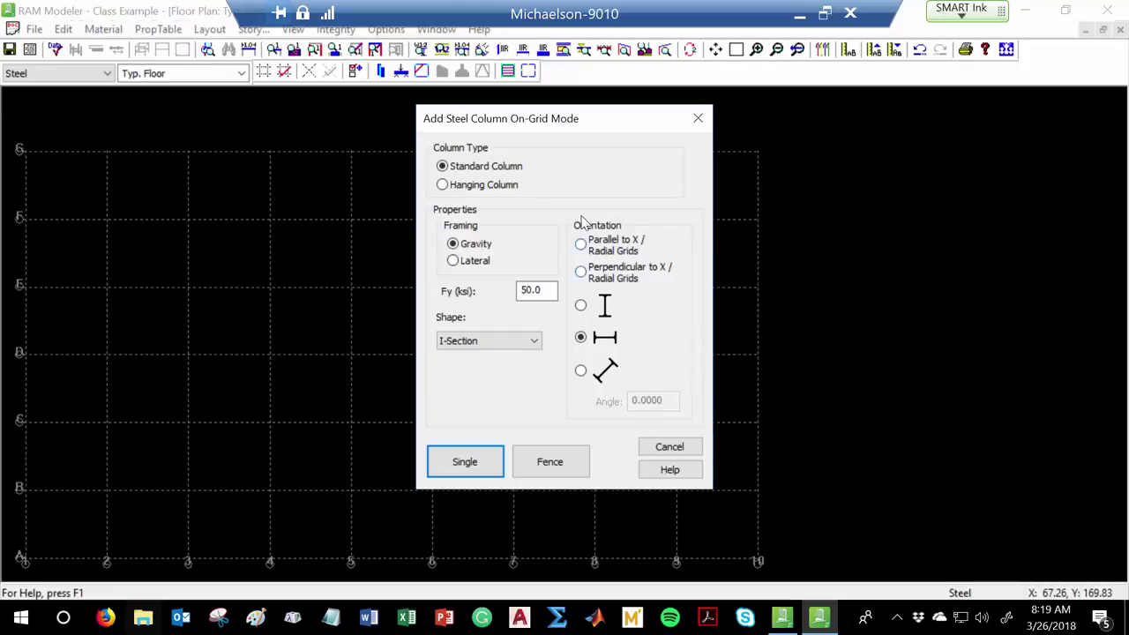
pyautogui.click(581, 342)
pyautogui.click(555, 466)
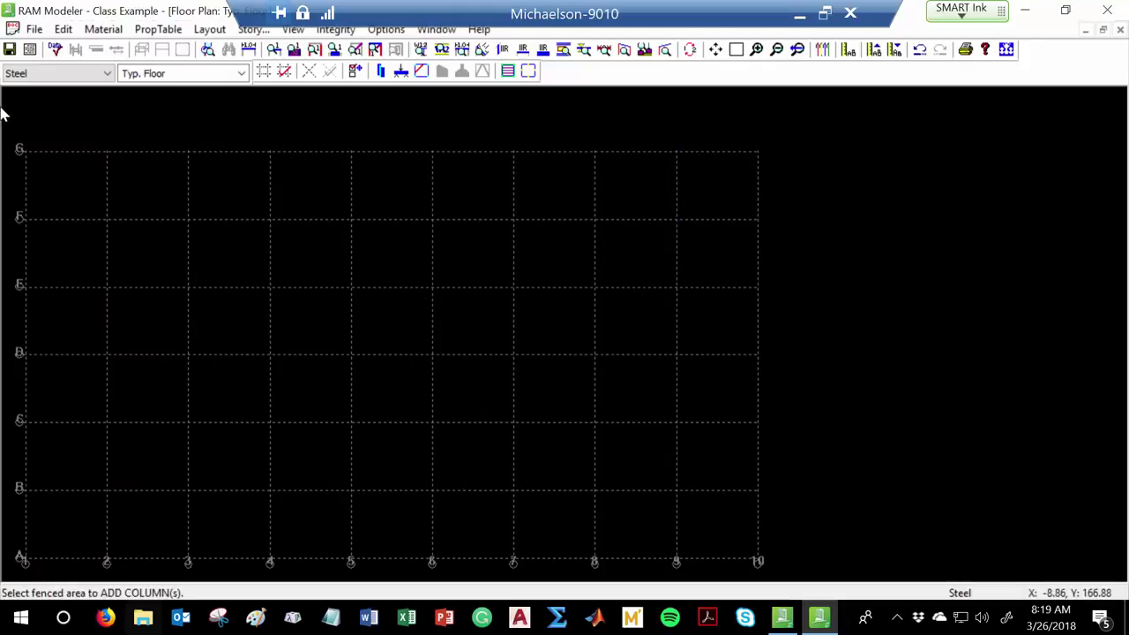
pyautogui.moveTo(8, 109); pyautogui.dragTo(1126, 582)
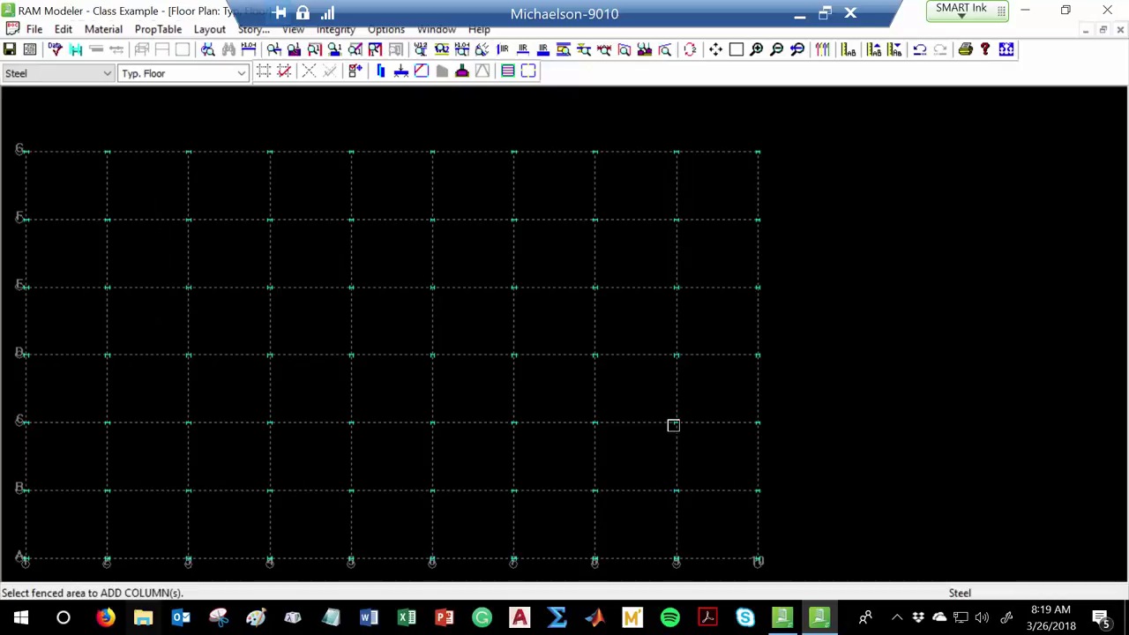
pyautogui.rightClick(474, 234)
pyautogui.scroll(5, 432, 227)
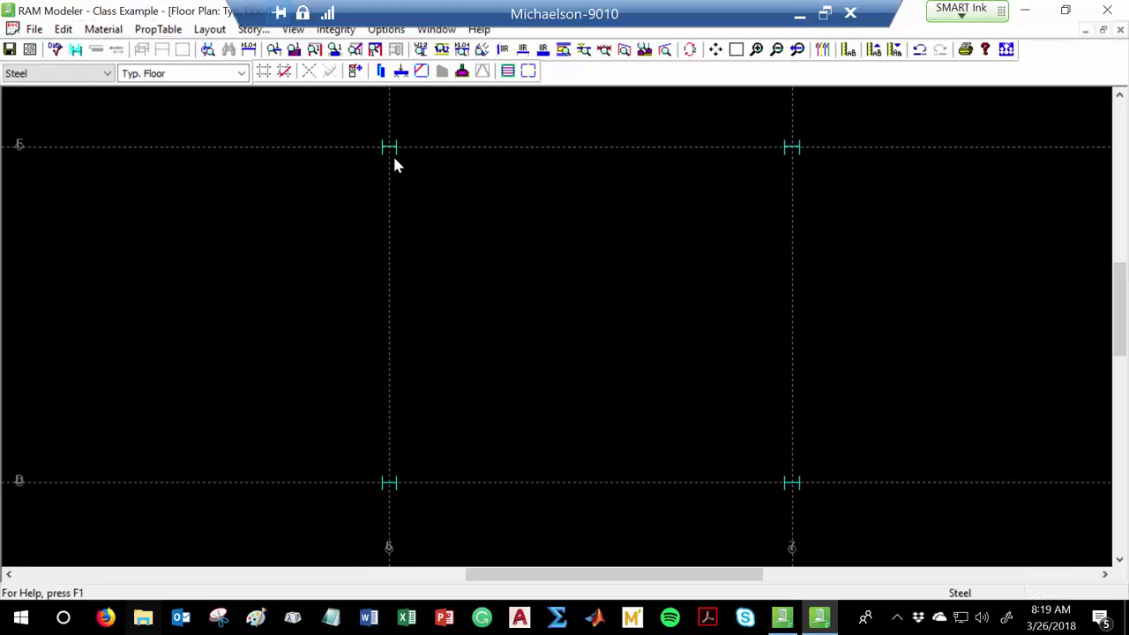
pyautogui.scroll(-5, 434, 201)
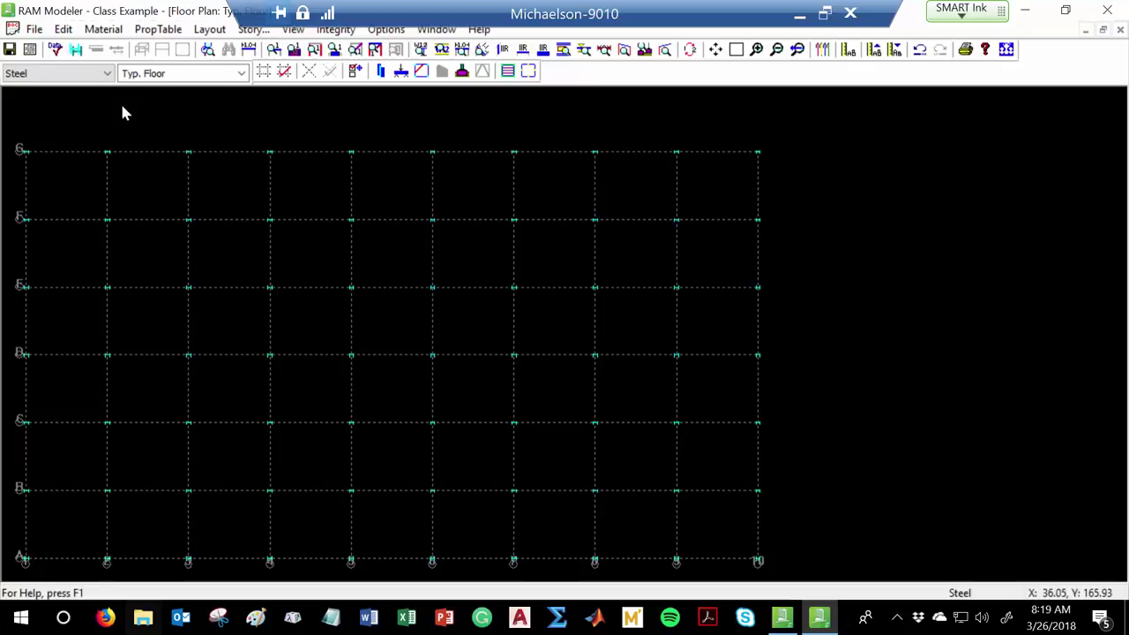
# - Add on-grid composite gravity I-section beams along all grid lines by fencing the whole plan
pyautogui.click(209, 29)
pyautogui.moveTo(162, 124)
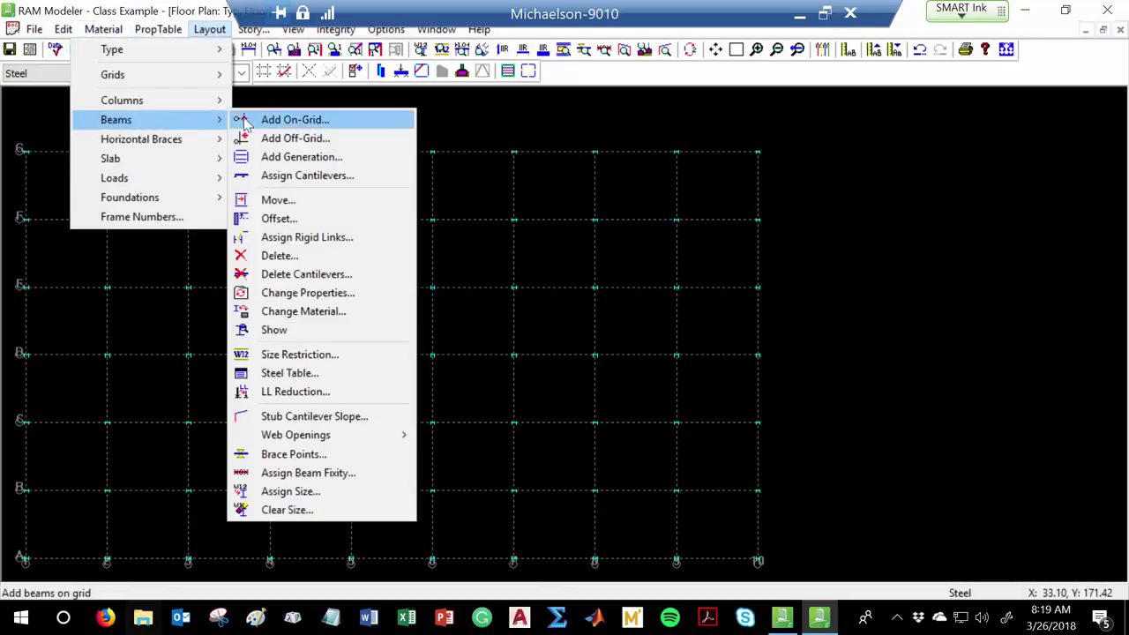
pyautogui.click(300, 118)
pyautogui.click(633, 285)
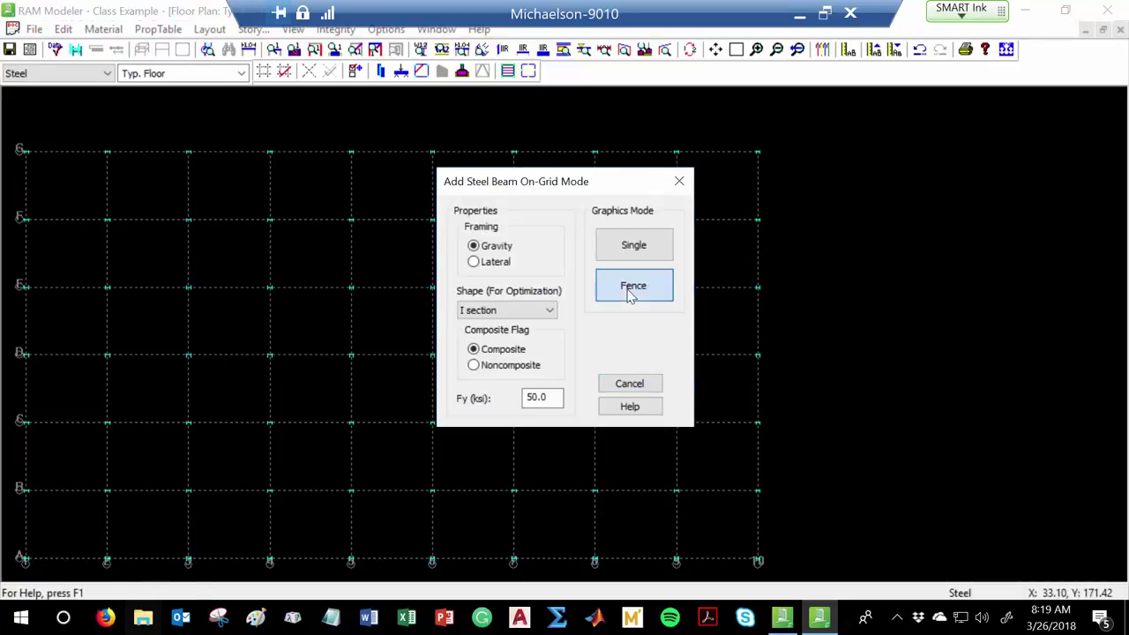
pyautogui.moveTo(15, 115); pyautogui.dragTo(1093, 628)
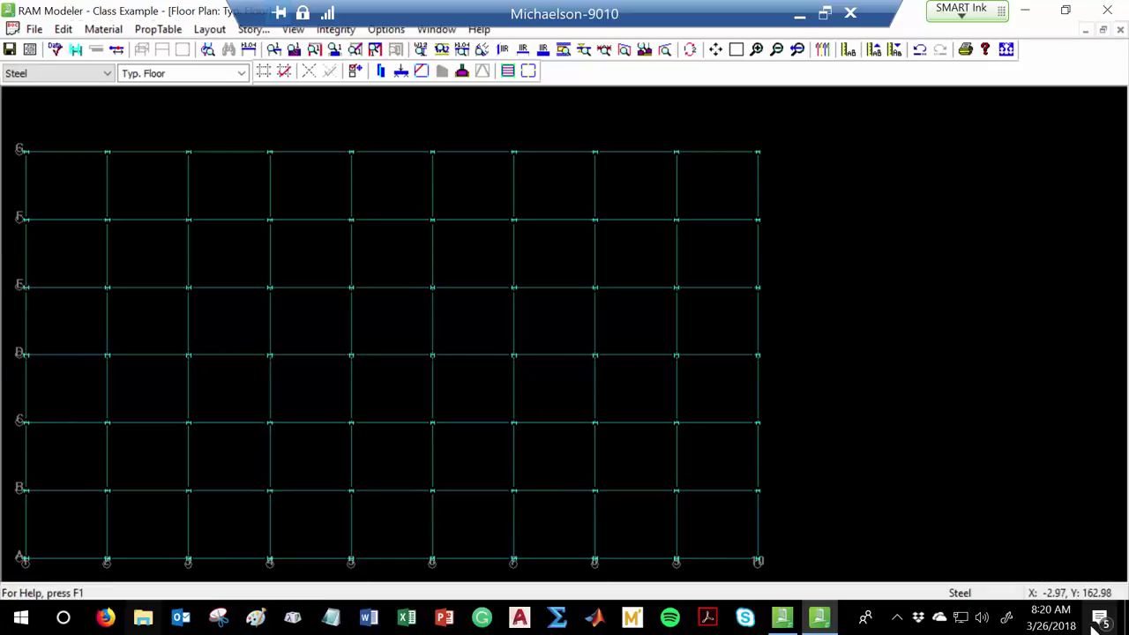
# - Generate composite gravity infill beams with 4 equal spaces per beam along grid line A from 1 to 10, spanning to B
pyautogui.click(214, 31)
pyautogui.moveTo(200, 128)
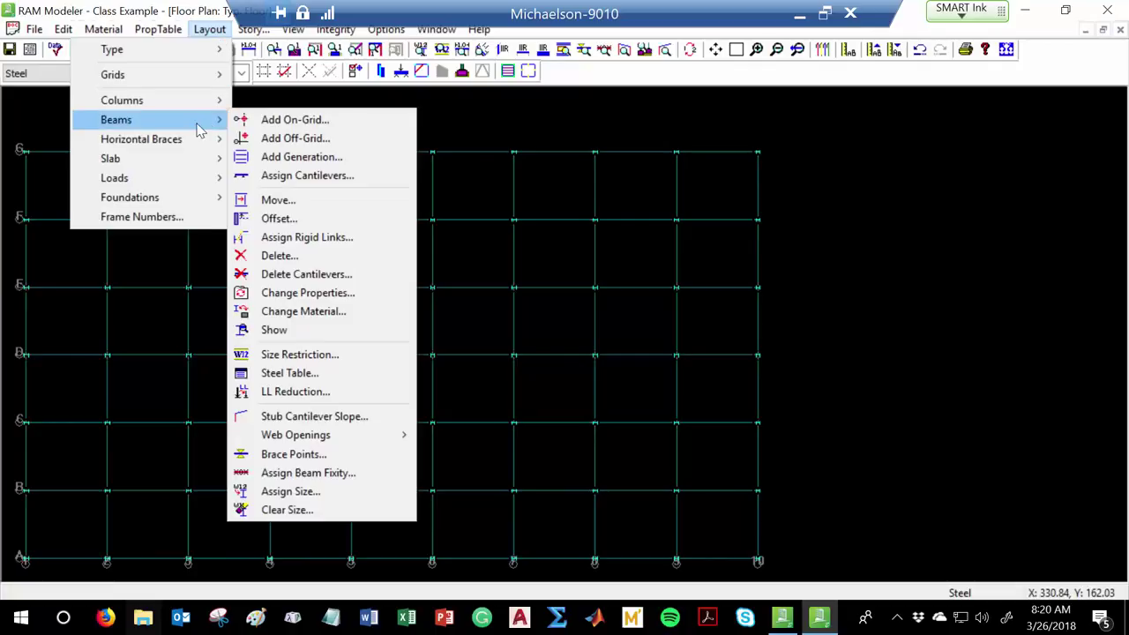
pyautogui.click(344, 157)
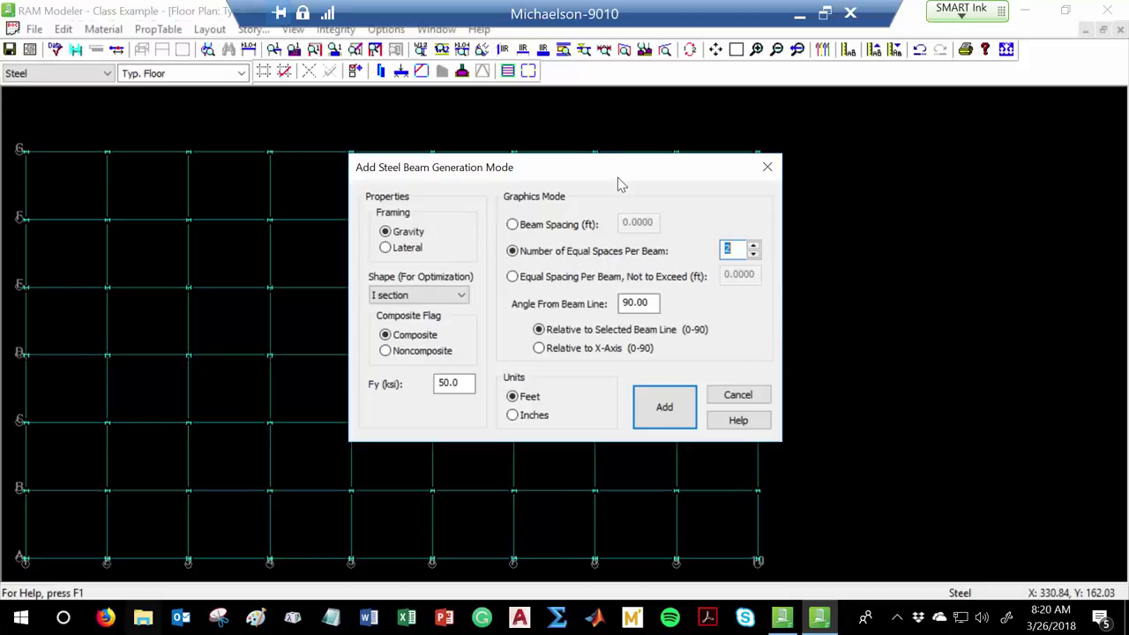
pyautogui.write('4')
pyautogui.click(666, 404)
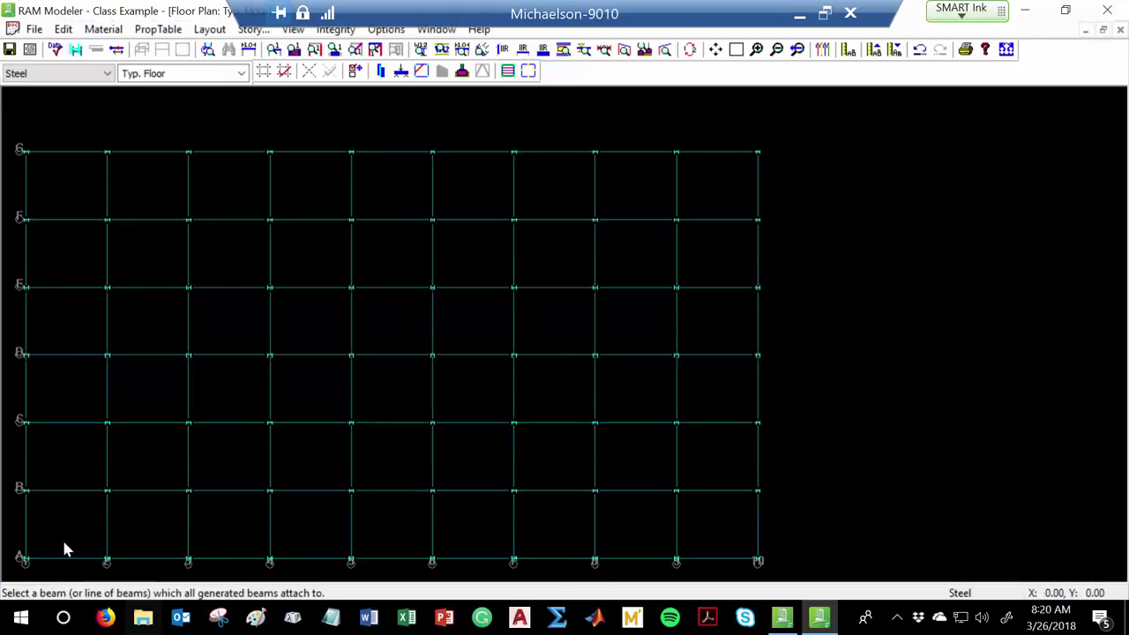
pyautogui.moveTo(27, 563)
pyautogui.mouseDown()
pyautogui.moveTo(749, 571)
pyautogui.moveTo(759, 562)
pyautogui.mouseUp()
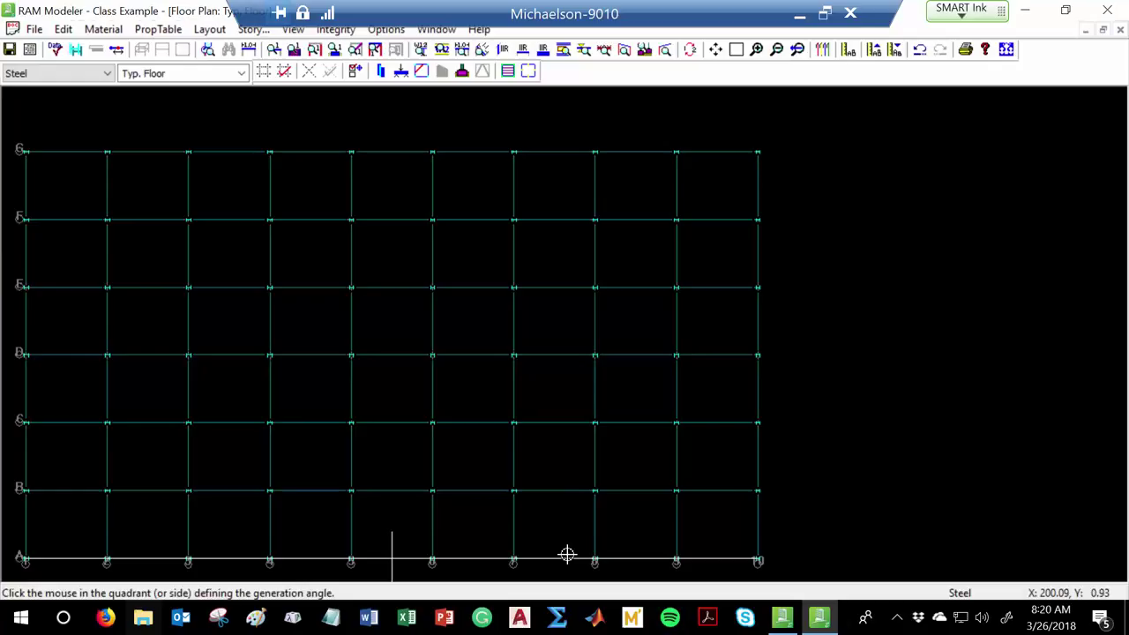
pyautogui.click(548, 360)
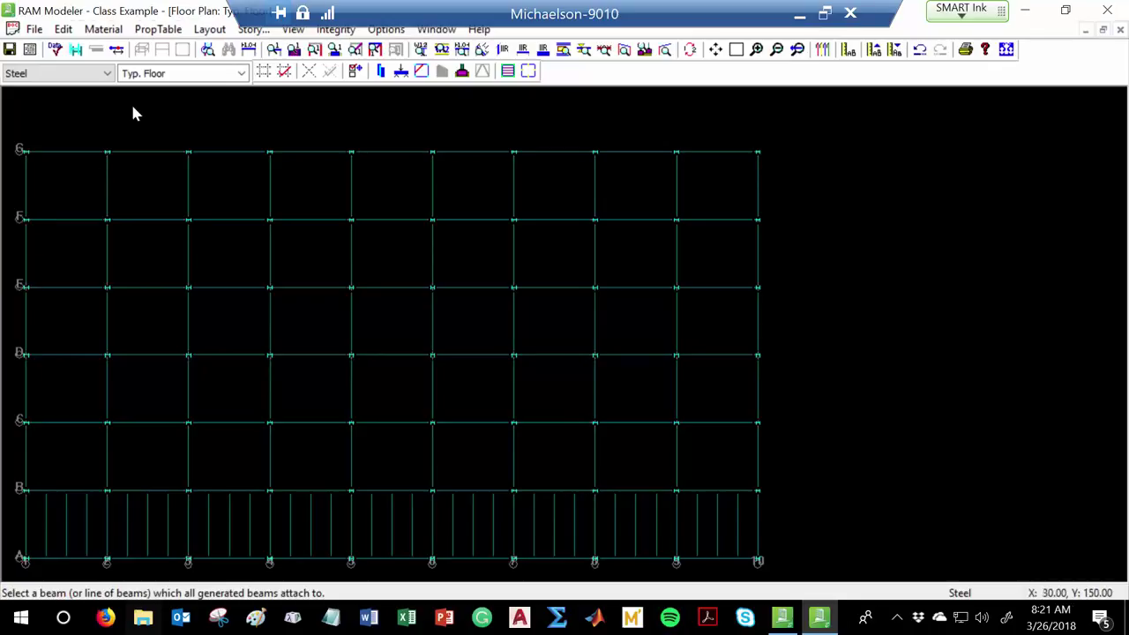
# - Generate infill beams with 4 equal spaces per beam along grid line F from 1 to 8, spanning toward G
pyautogui.click(218, 33)
pyautogui.moveTo(192, 121)
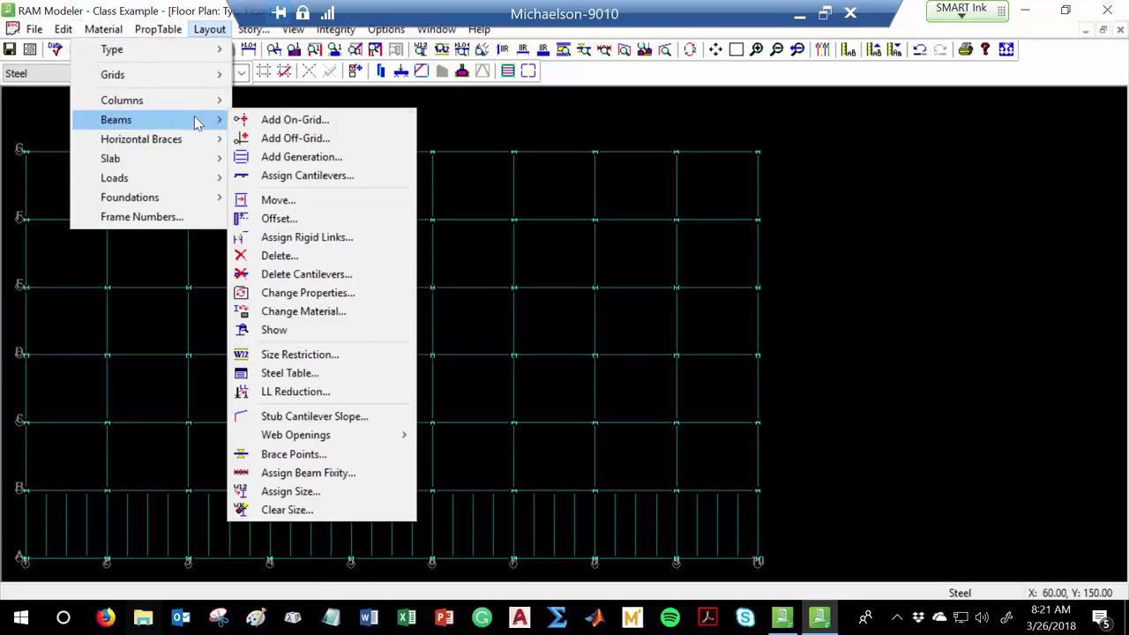
pyautogui.click(302, 157)
pyautogui.write('4')
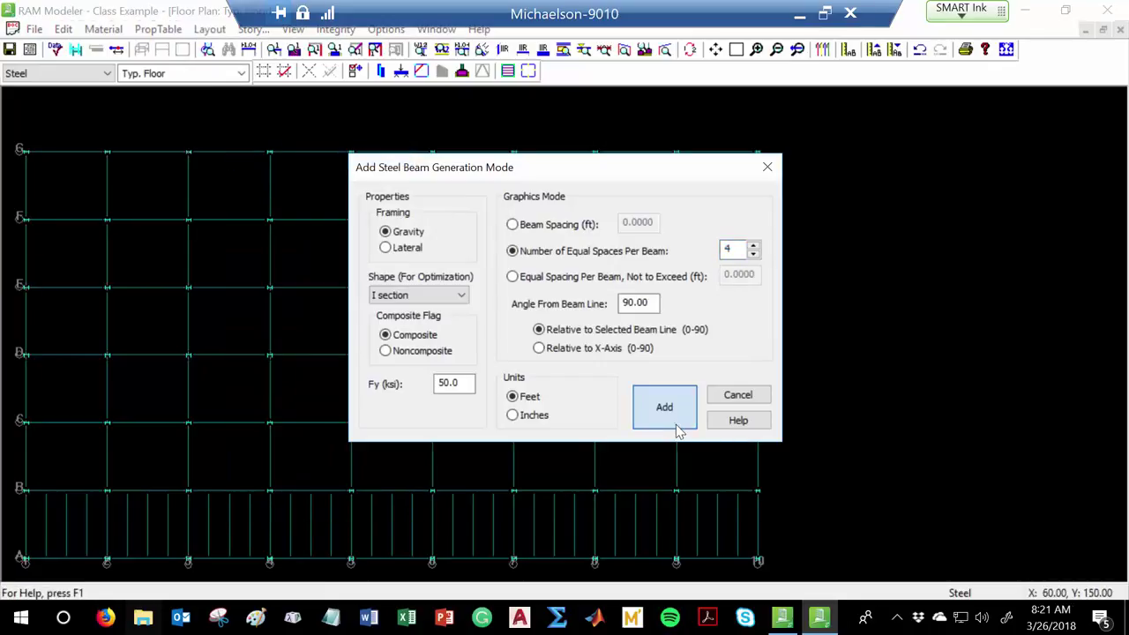
pyautogui.click(663, 404)
pyautogui.moveTo(36, 232); pyautogui.dragTo(588, 227)
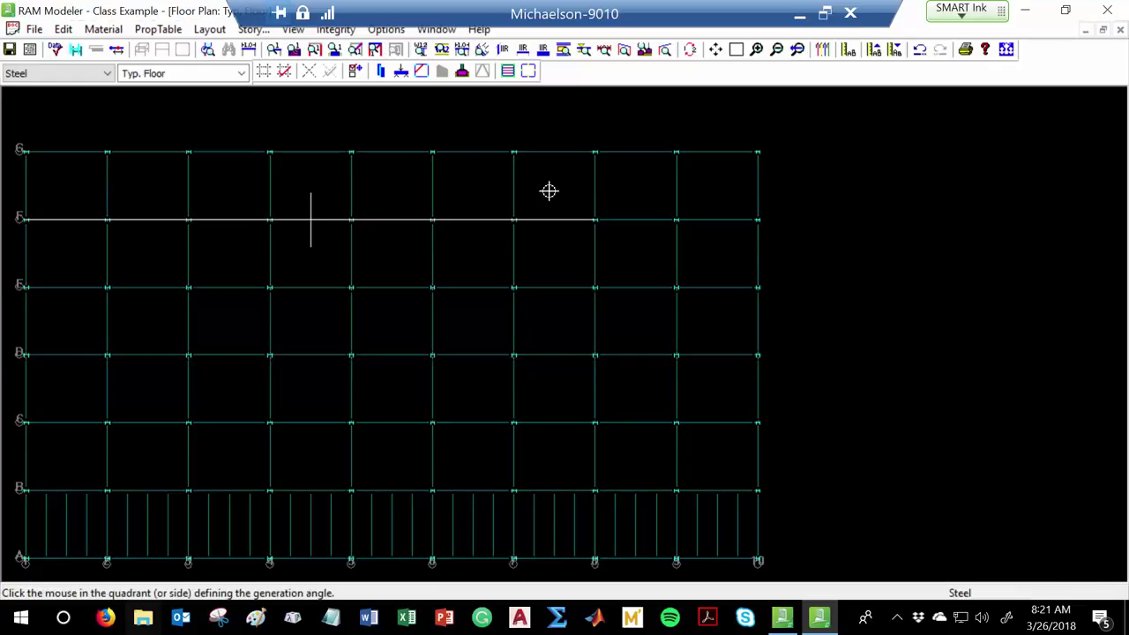
pyautogui.click(531, 118)
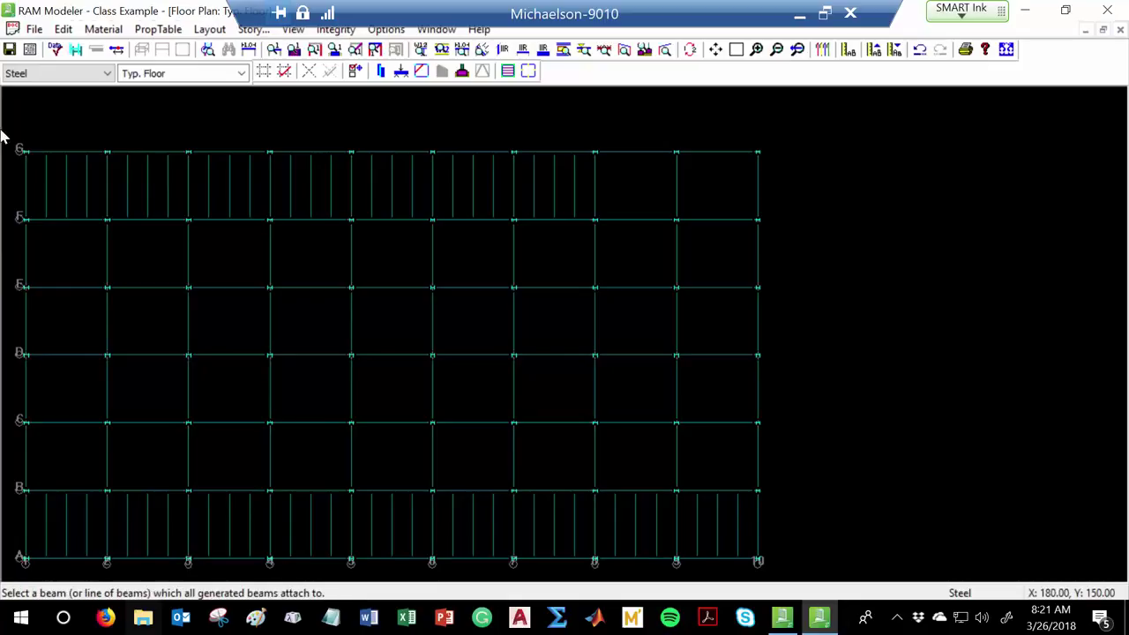
# - Generate infill beams from grid line D to C between 1 and 7, and from G to F between 8 and 10
pyautogui.moveTo(26, 357); pyautogui.dragTo(509, 371)
pyautogui.click(302, 465)
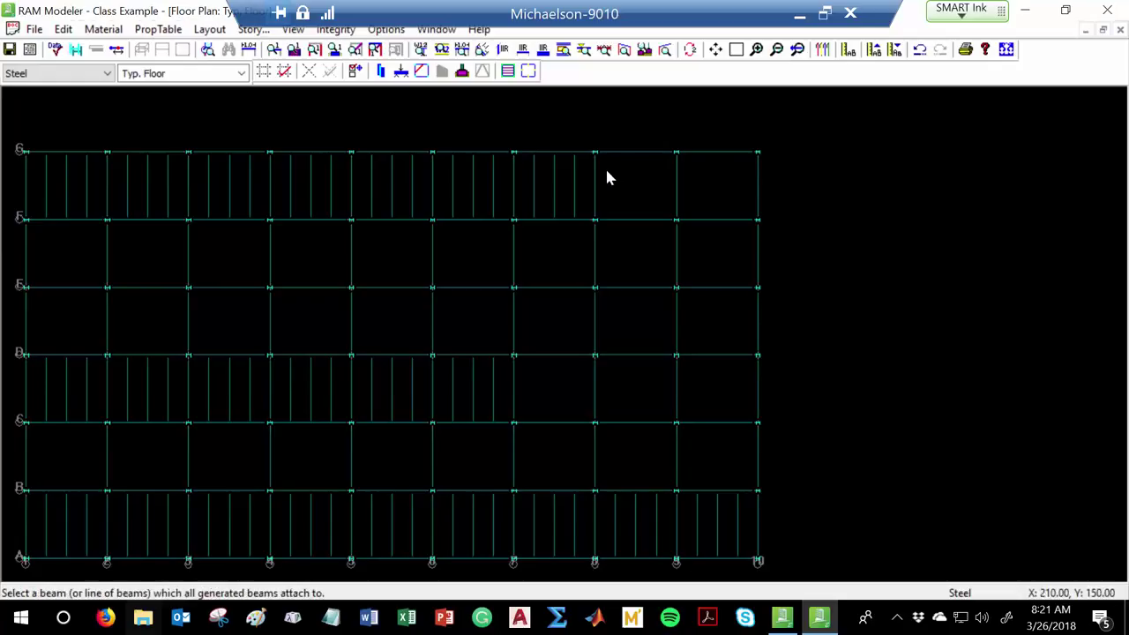
pyautogui.moveTo(597, 154); pyautogui.dragTo(746, 171)
pyautogui.click(746, 173)
# - Generate infill beams across all bays between grid lines F and E and between E and D
pyautogui.moveTo(32, 231); pyautogui.dragTo(746, 235)
pyautogui.click(737, 263)
pyautogui.moveTo(33, 300); pyautogui.dragTo(755, 291)
pyautogui.click(747, 325)
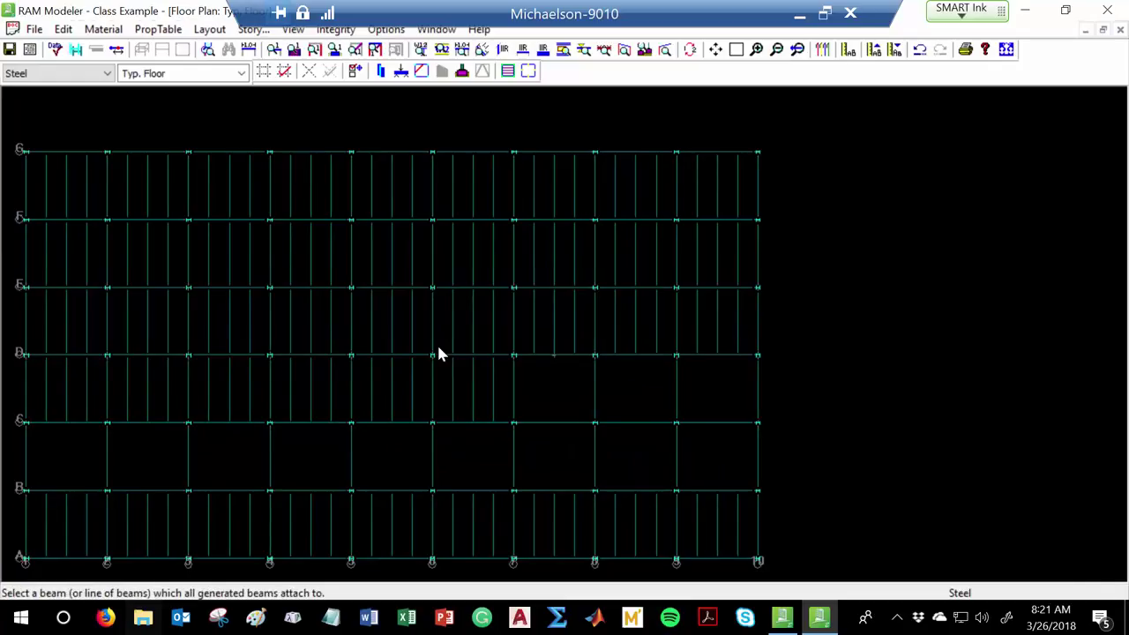
# - Generate infill beams from grid line D to C between 7 and 10, and across all bays from C to B
pyautogui.moveTo(519, 362); pyautogui.dragTo(748, 369)
pyautogui.click(740, 402)
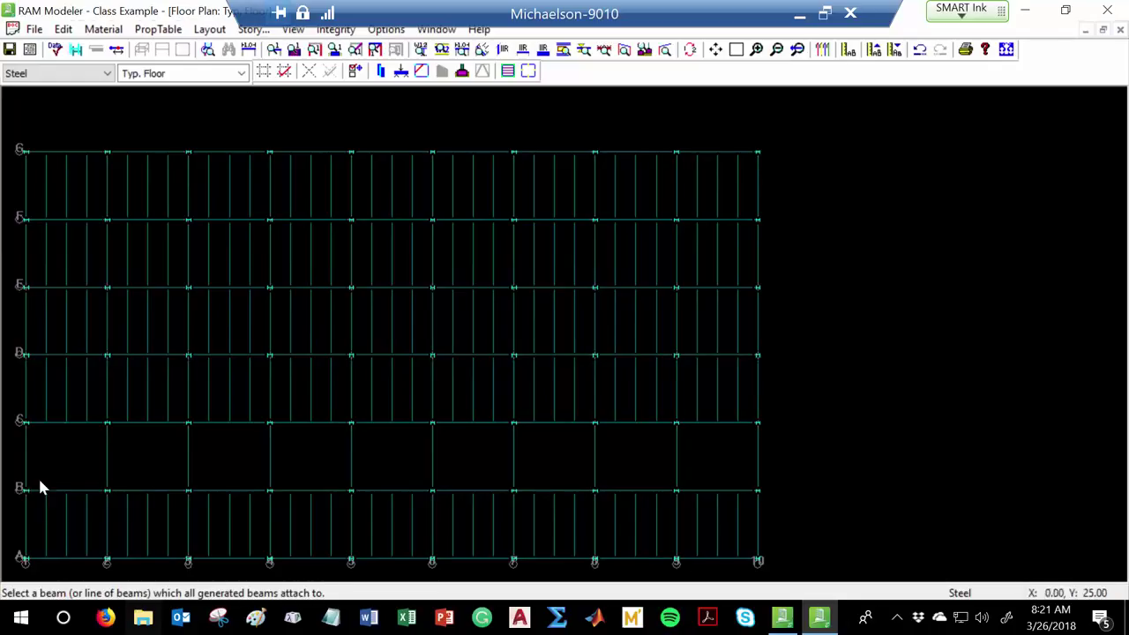
pyautogui.moveTo(30, 420); pyautogui.dragTo(753, 428)
pyautogui.click(736, 471)
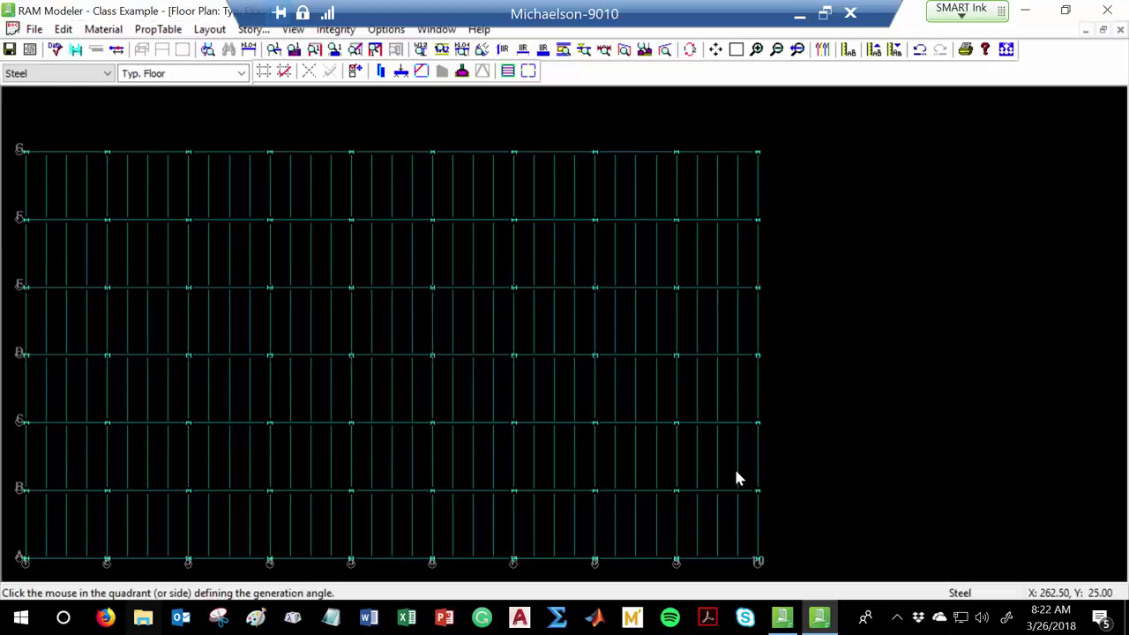
pyautogui.click(737, 477)
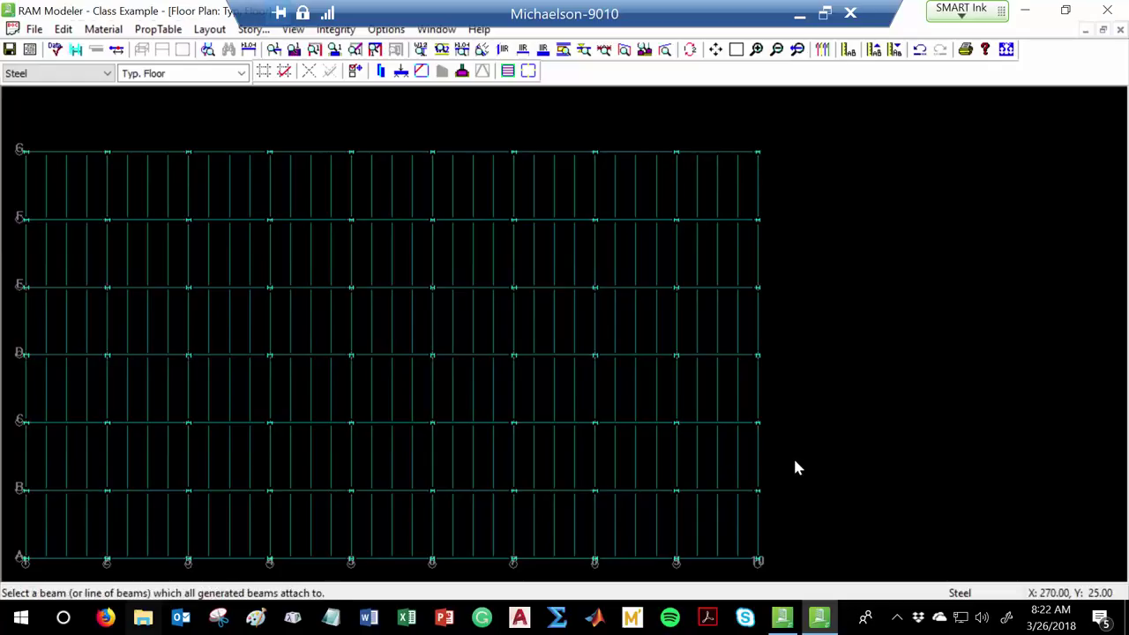
pyautogui.click(793, 465)
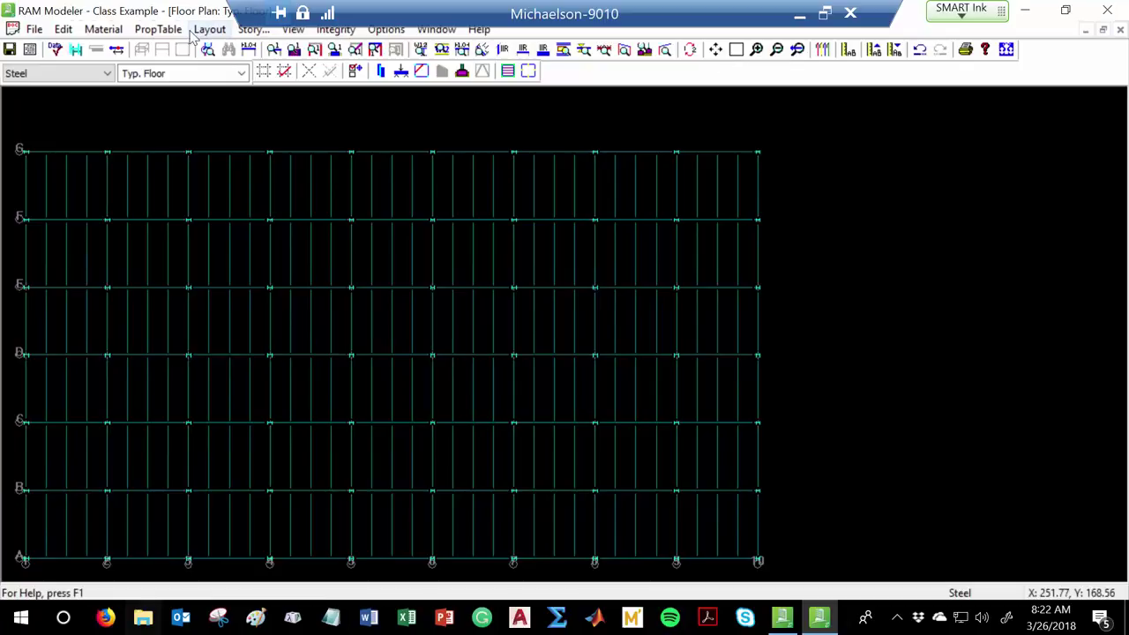
# - Add level 1 to the story data as 2nd Floor with the Typ. Floor type and a 12 ft floor-to-floor height
pyautogui.click(253, 30)
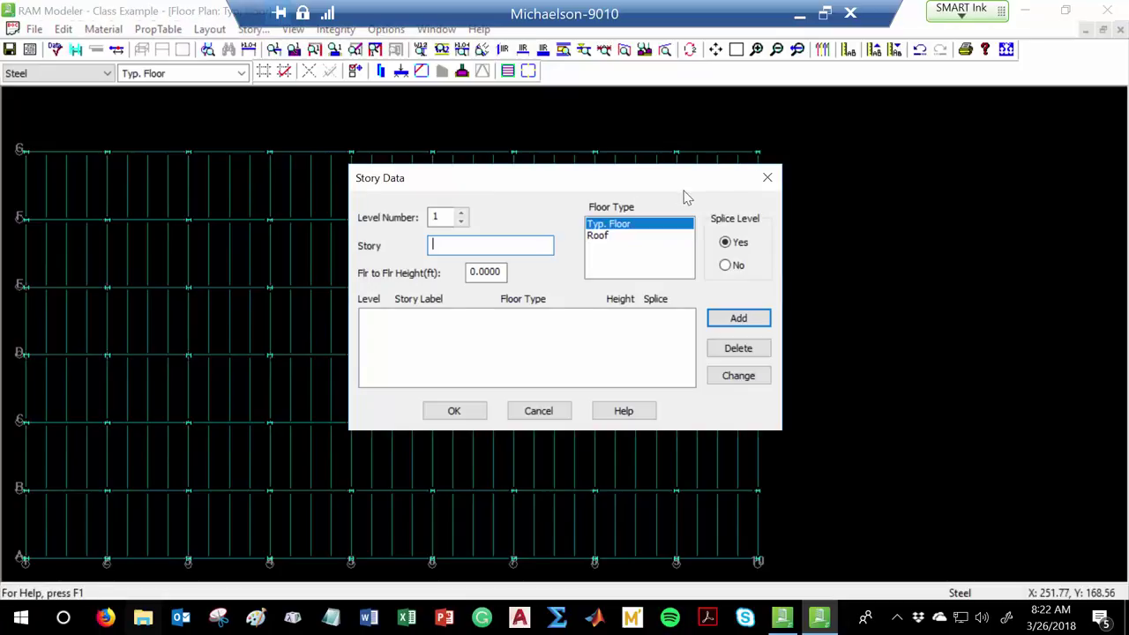
pyautogui.moveTo(670, 179); pyautogui.dragTo(900, 253)
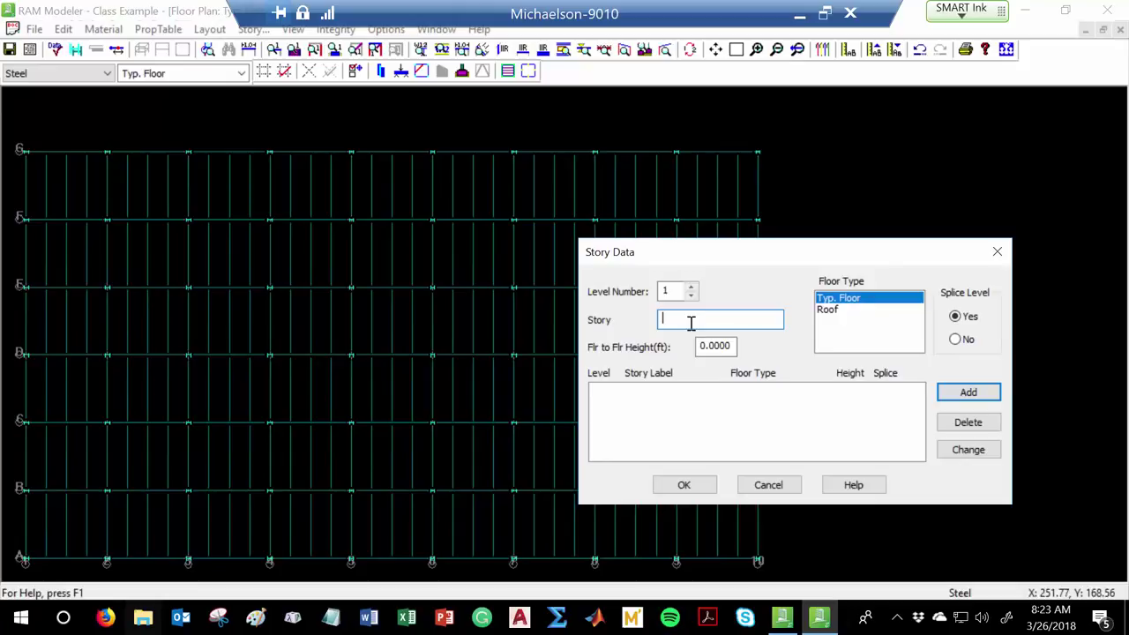
pyautogui.write('2nd Floor')
pyautogui.moveTo(732, 346); pyautogui.dragTo(680, 352)
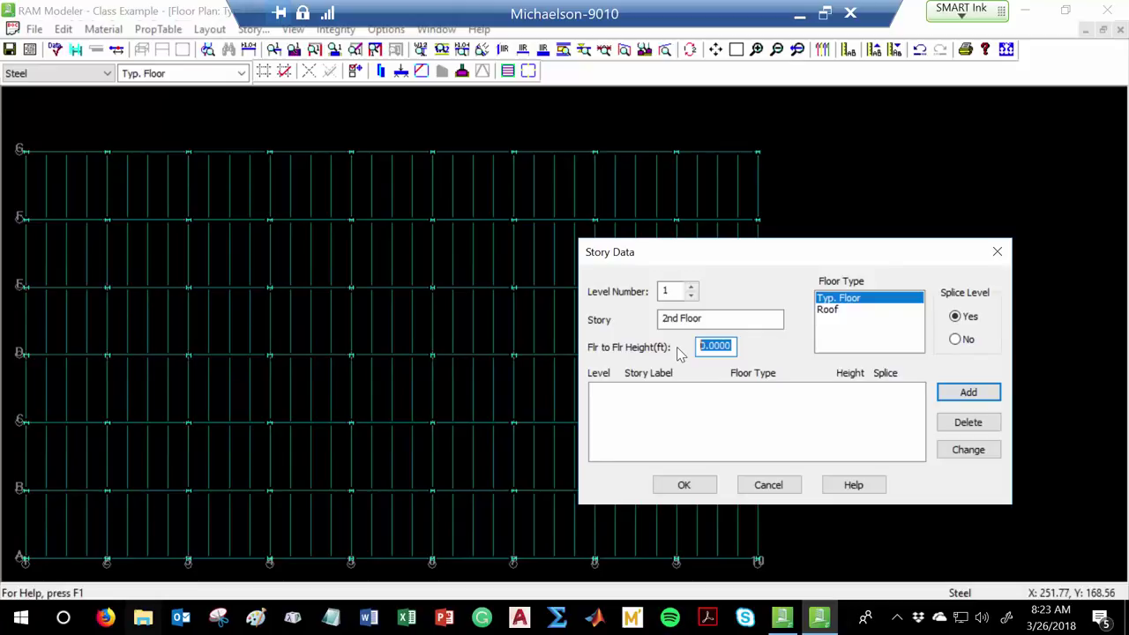
pyautogui.write('12')
pyautogui.click(970, 397)
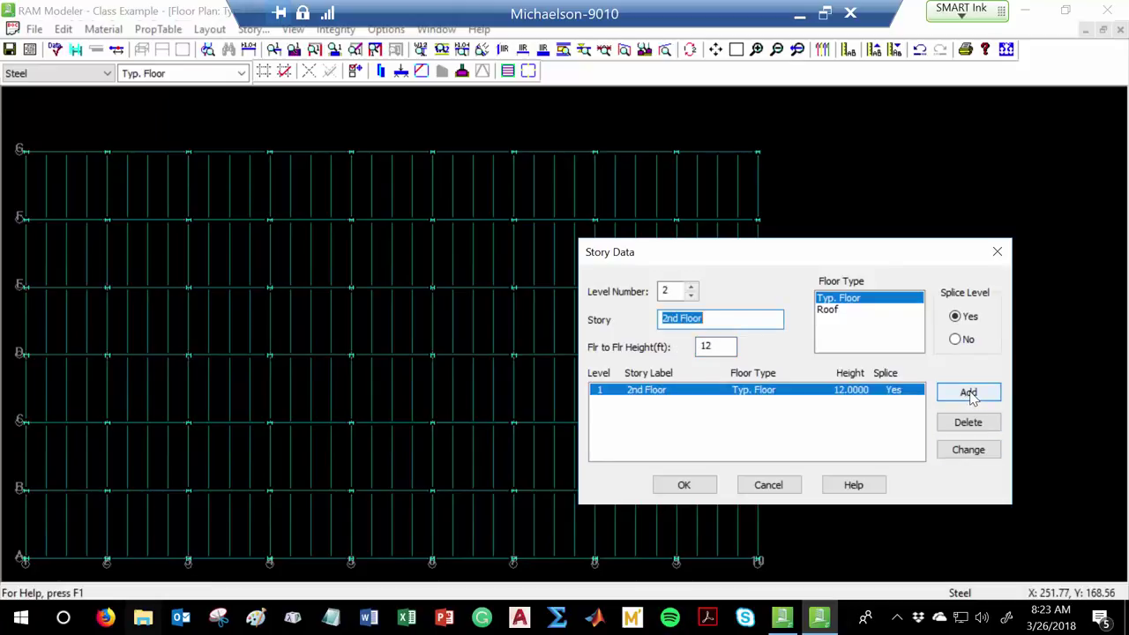
# - Add level 2 to the story data as 3rd Floor with the Typ. Floor type and a 12 ft height
pyautogui.moveTo(679, 323); pyautogui.dragTo(650, 322)
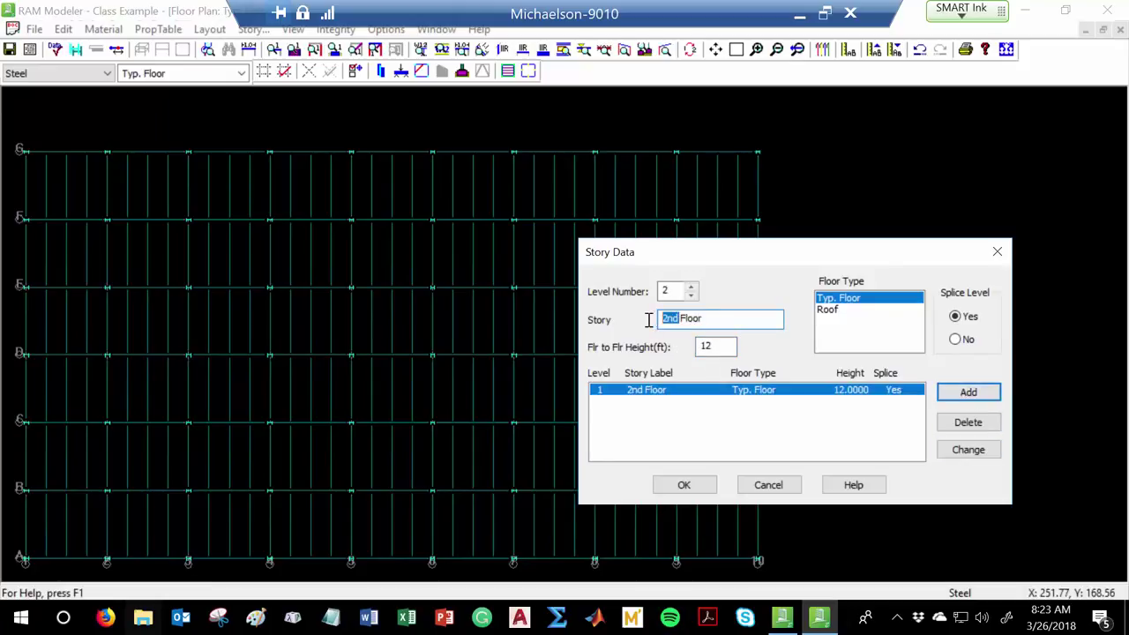
pyautogui.write('3rd')
pyautogui.click(966, 391)
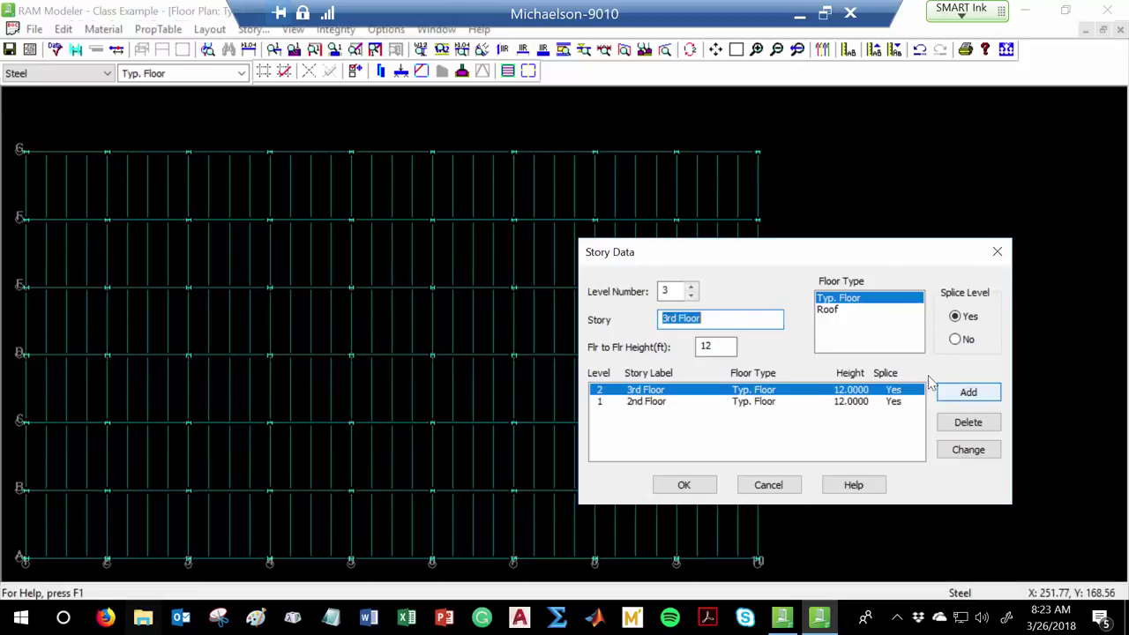
# - Add levels 3 and 4 to the story data as 4th Floor and 5th Floor, both Typ. Floor type with a 12 ft height
pyautogui.moveTo(679, 323); pyautogui.dragTo(626, 322)
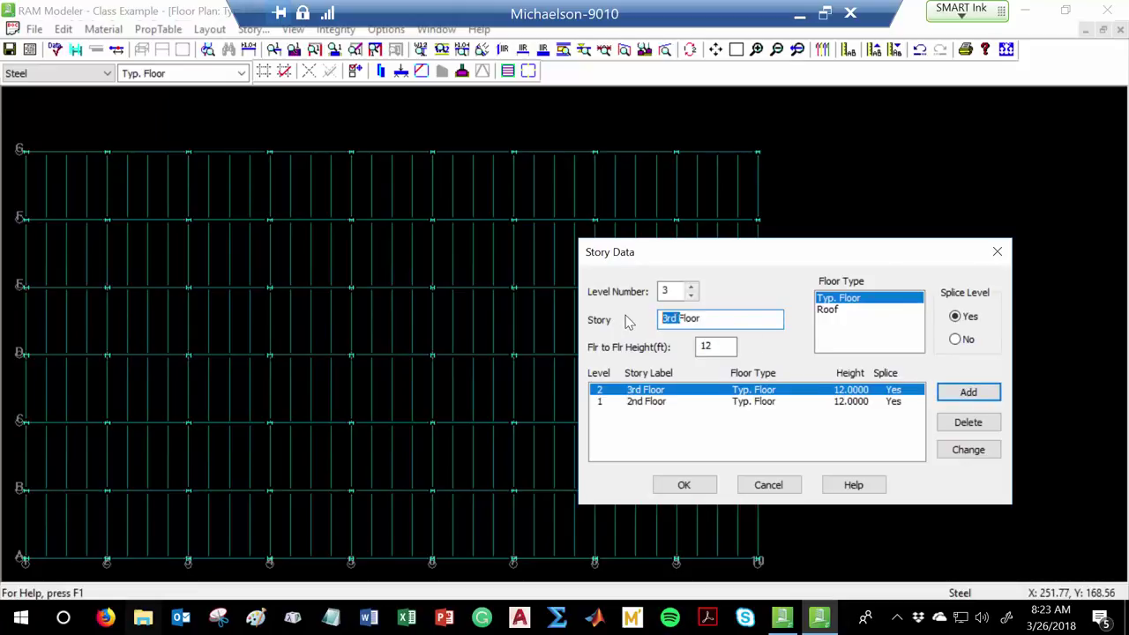
pyautogui.write('4th')
pyautogui.click(949, 397)
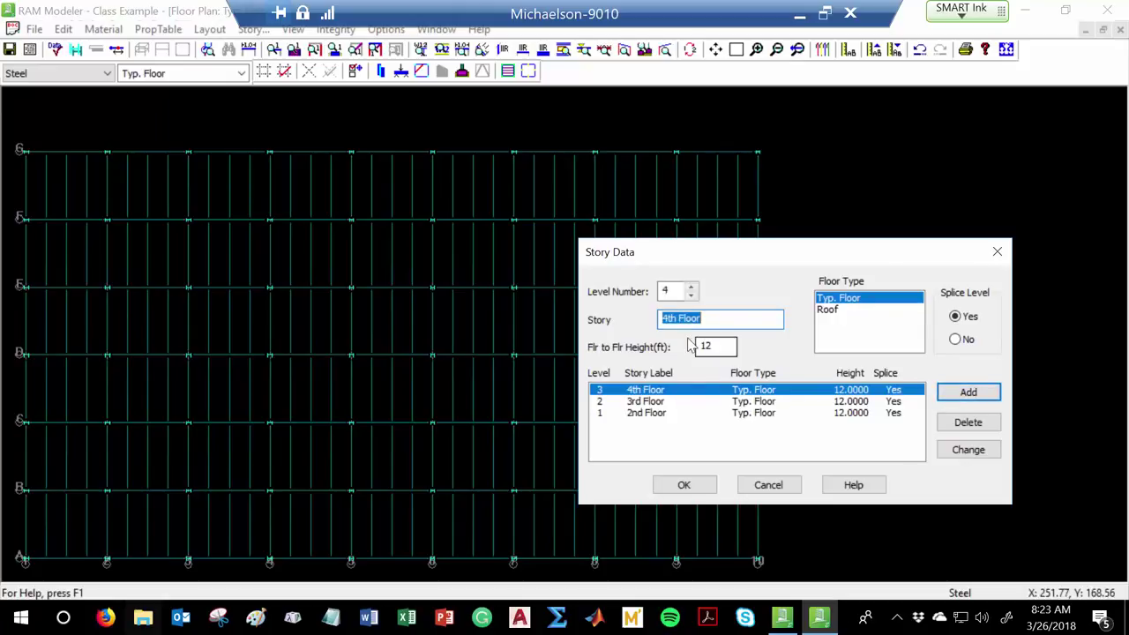
pyautogui.click(665, 323)
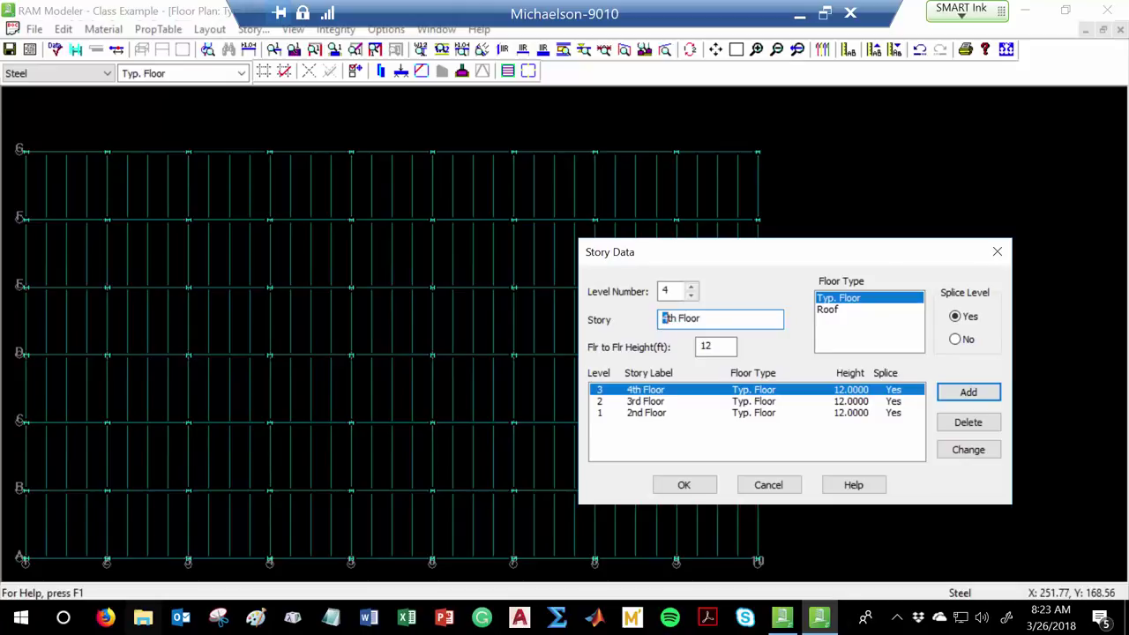
pyautogui.click(968, 393)
# - Add levels 5 and 6 as 6th Floor and 7th Floor with the Typ. Floor type and 12 ft heights, and accept the story data
pyautogui.click(666, 323)
pyautogui.write('6')
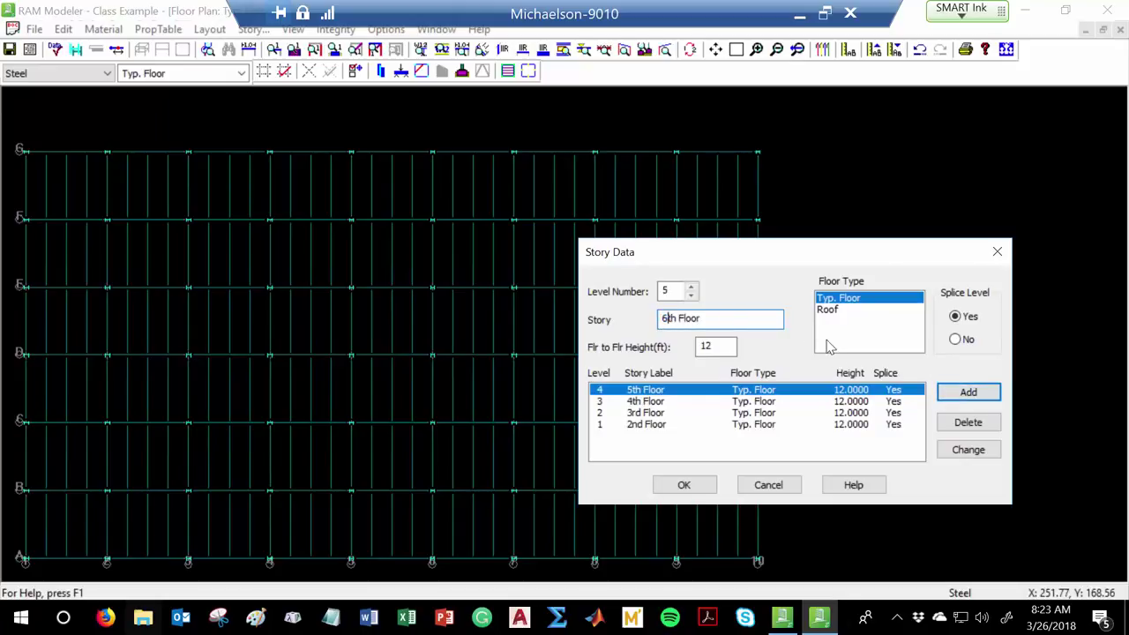
pyautogui.click(967, 393)
pyautogui.moveTo(664, 319); pyautogui.dragTo(669, 321)
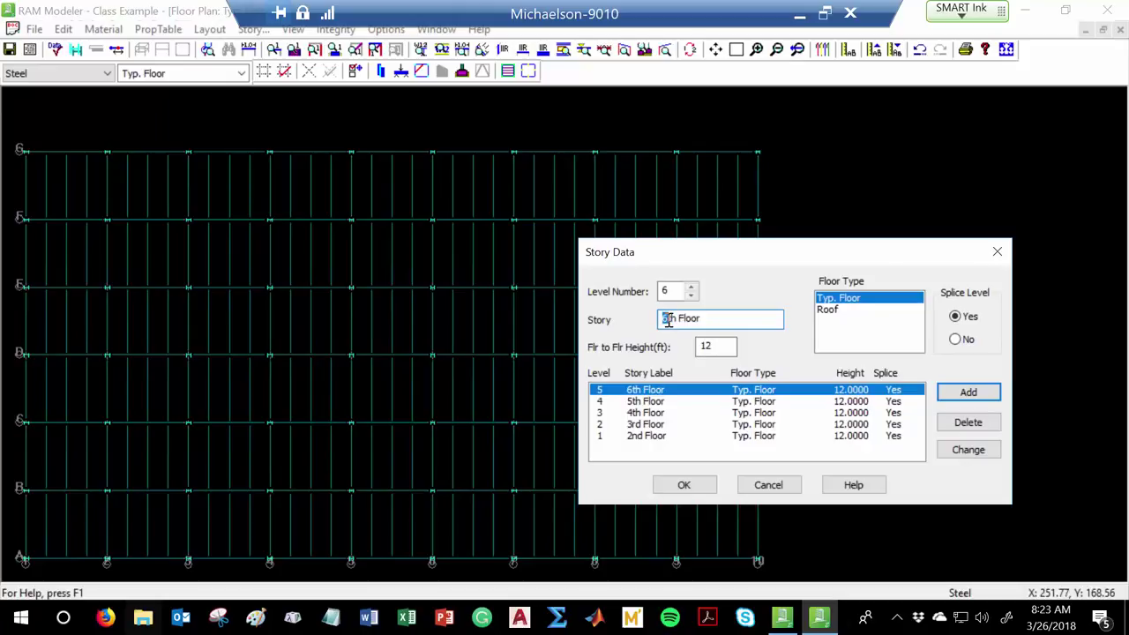
pyautogui.write('7')
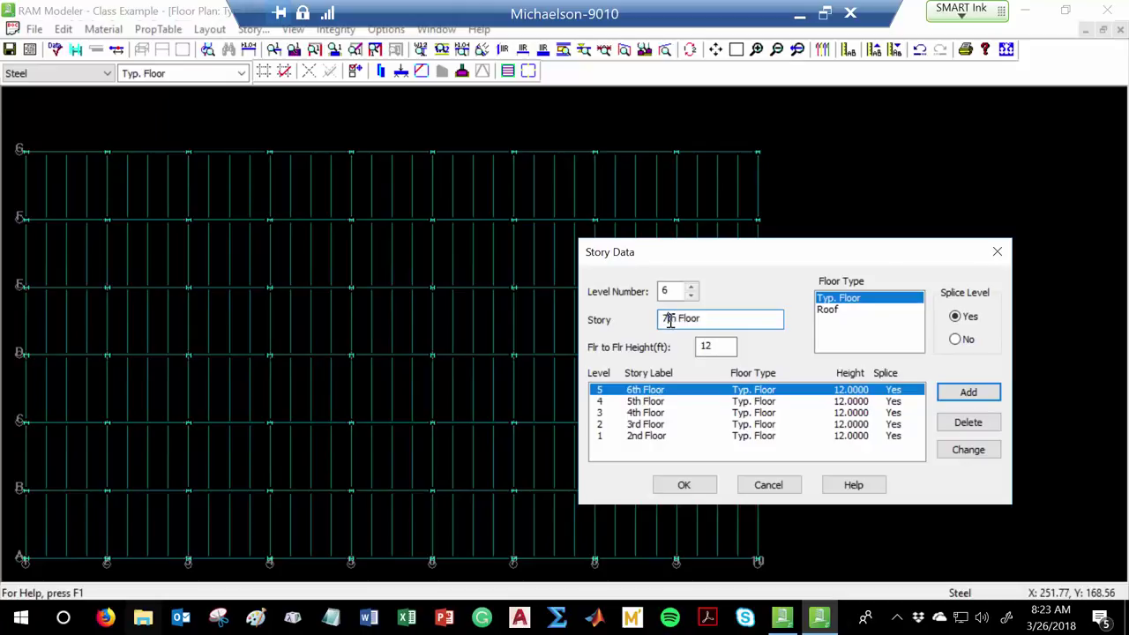
pyautogui.click(940, 393)
pyautogui.click(691, 485)
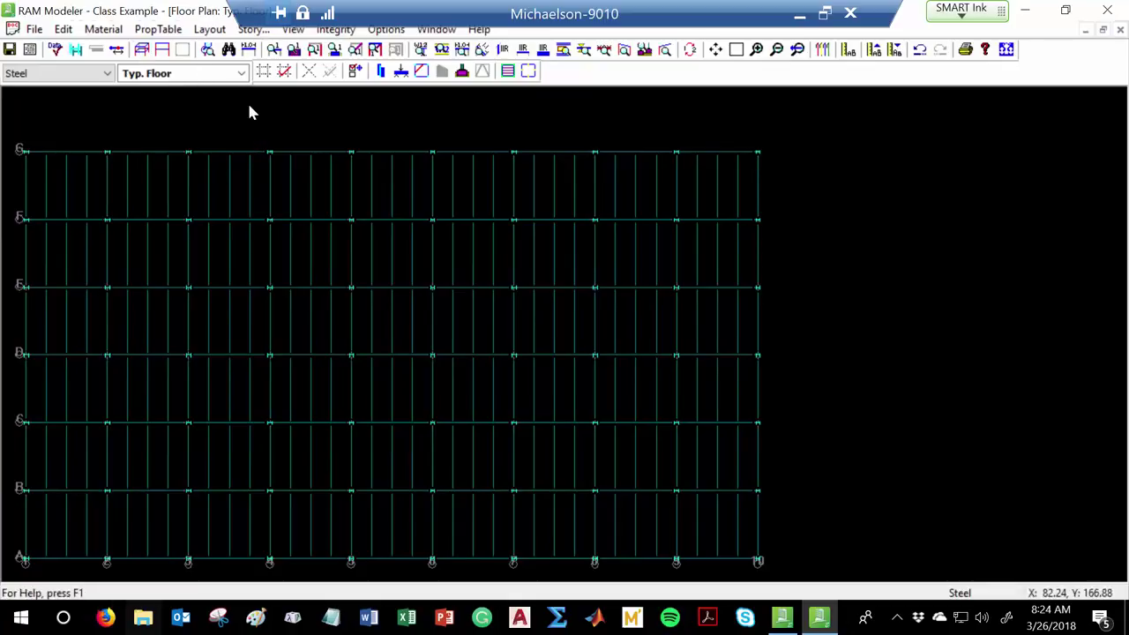
# - Look at the Roof floor plan and return to the Typ. Floor plan
pyautogui.click(241, 74)
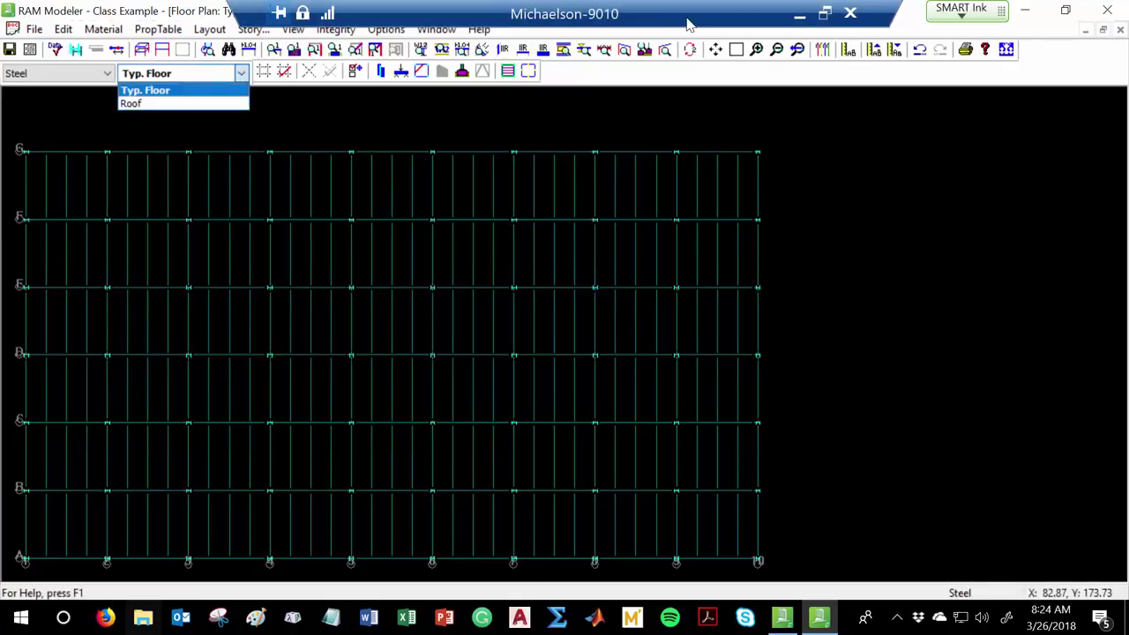
pyautogui.click(194, 104)
pyautogui.click(241, 74)
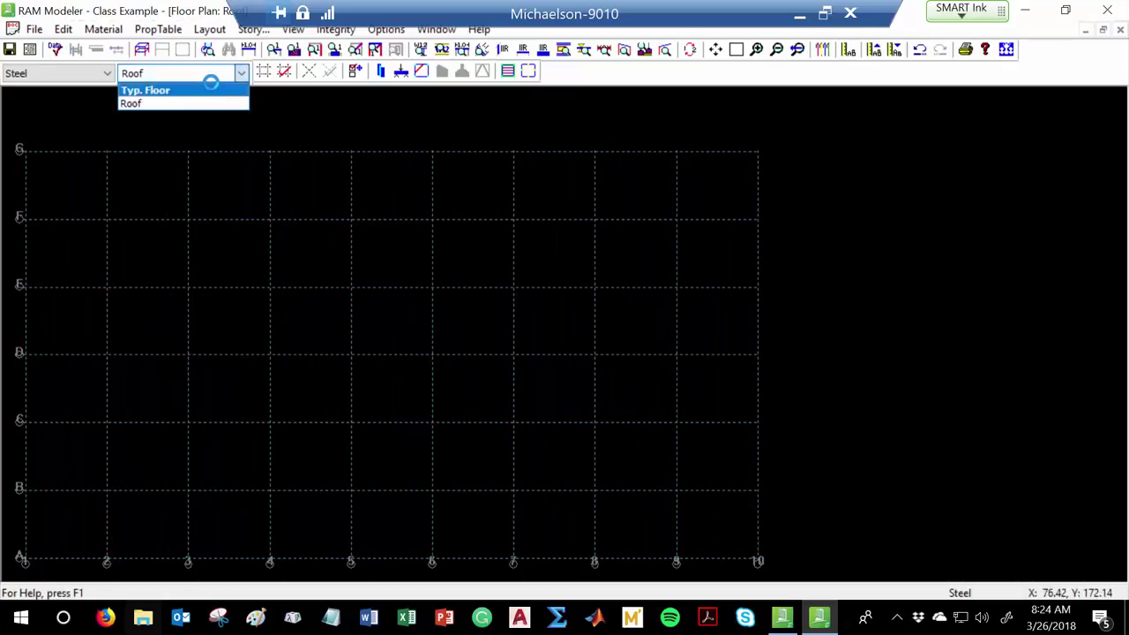
pyautogui.click(212, 89)
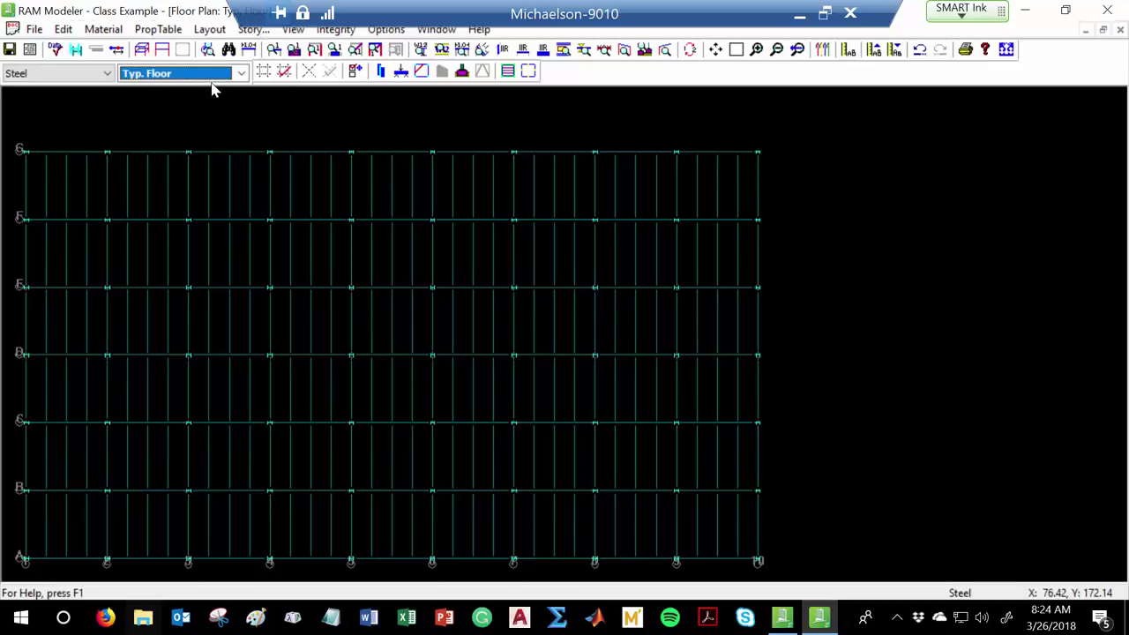
# - Inspect the multi-story frame in the 3D viewer from several angles, including from below, and close the viewer
pyautogui.click(145, 53)
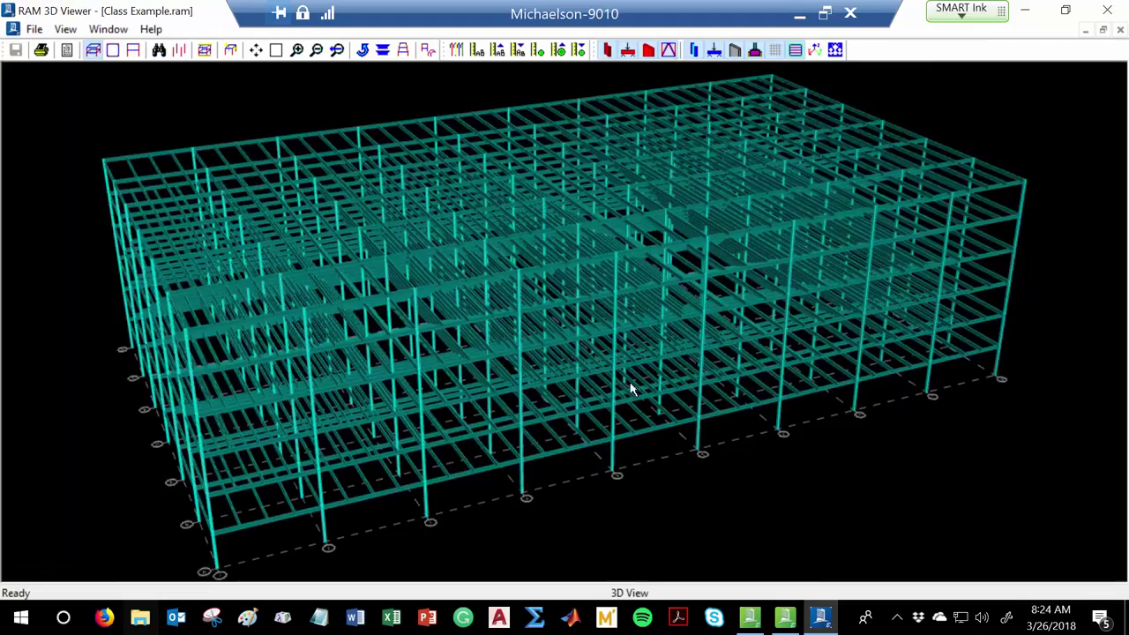
pyautogui.press('Left')
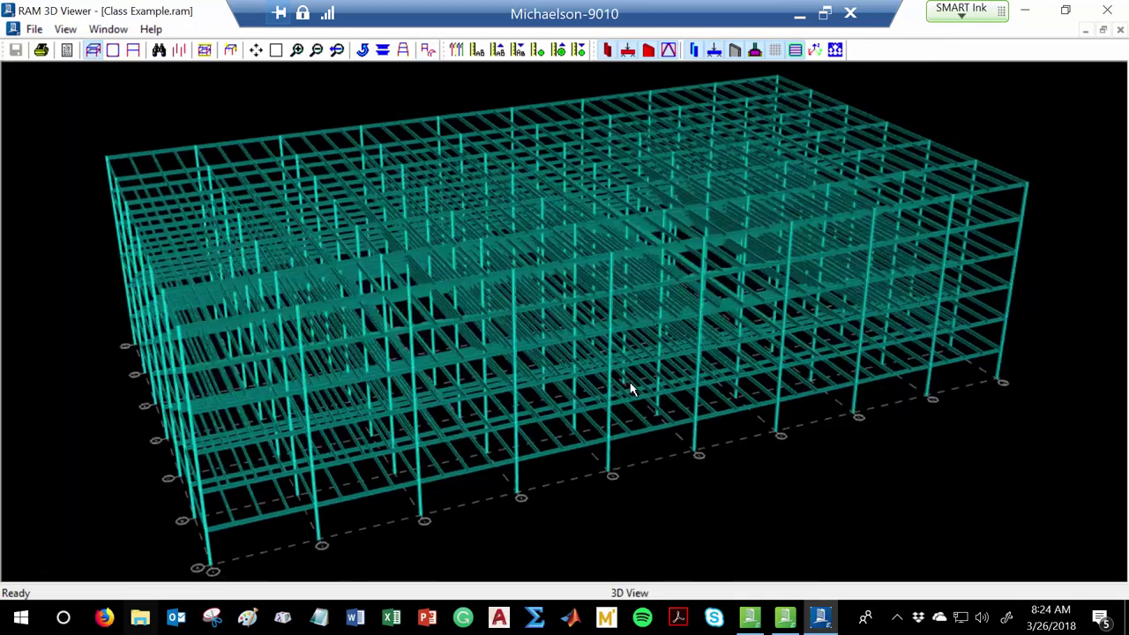
pyautogui.press('Left')
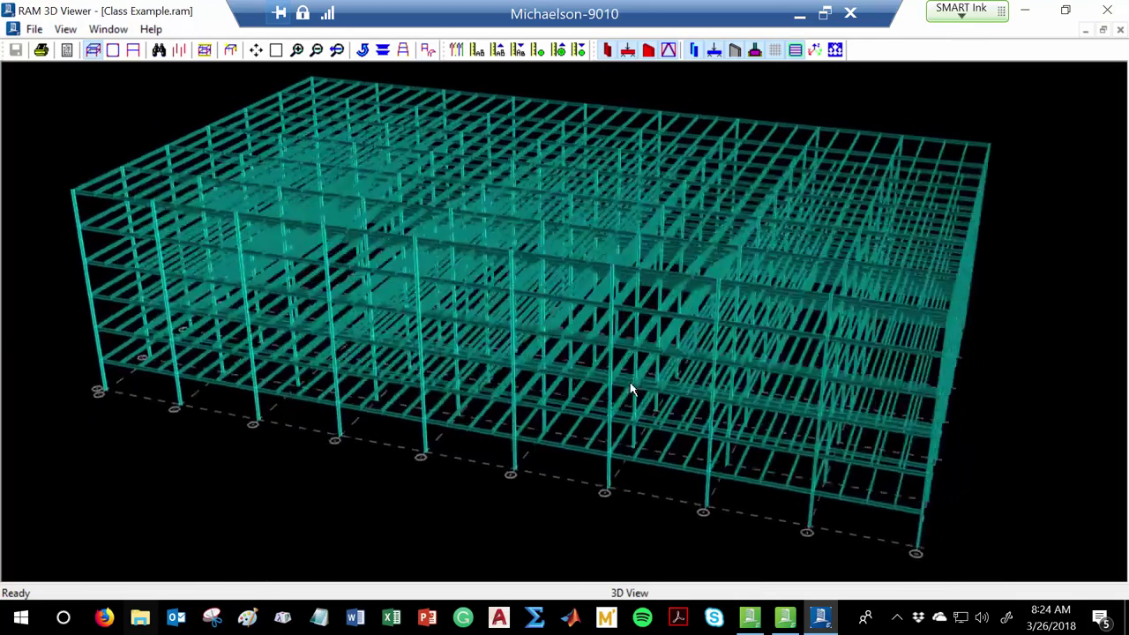
pyautogui.press('Up')
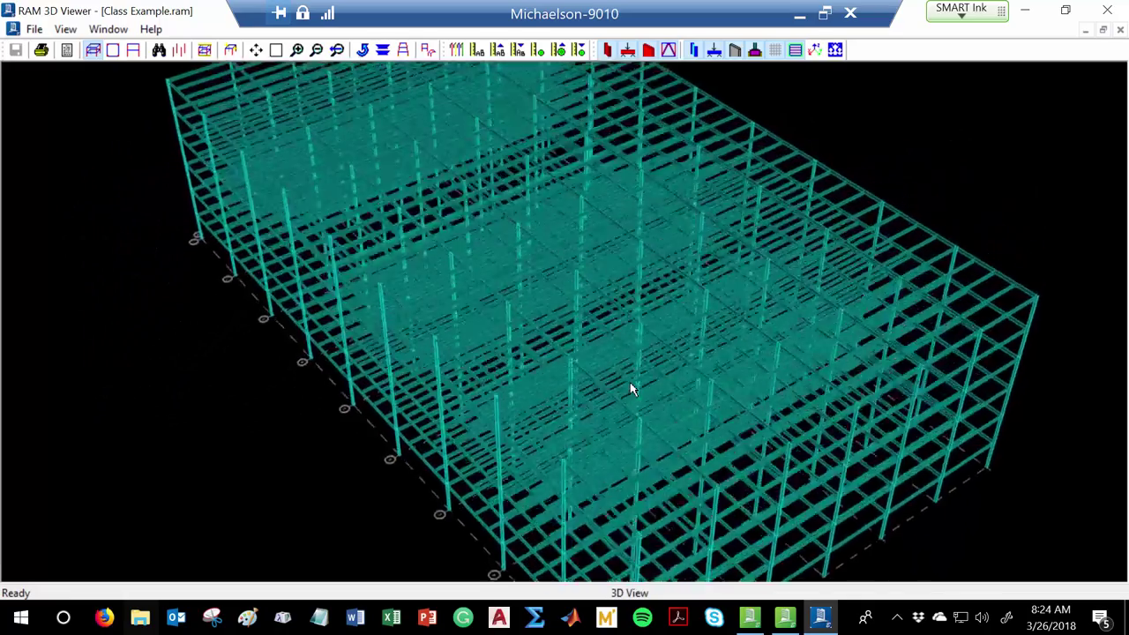
pyautogui.press('Down')
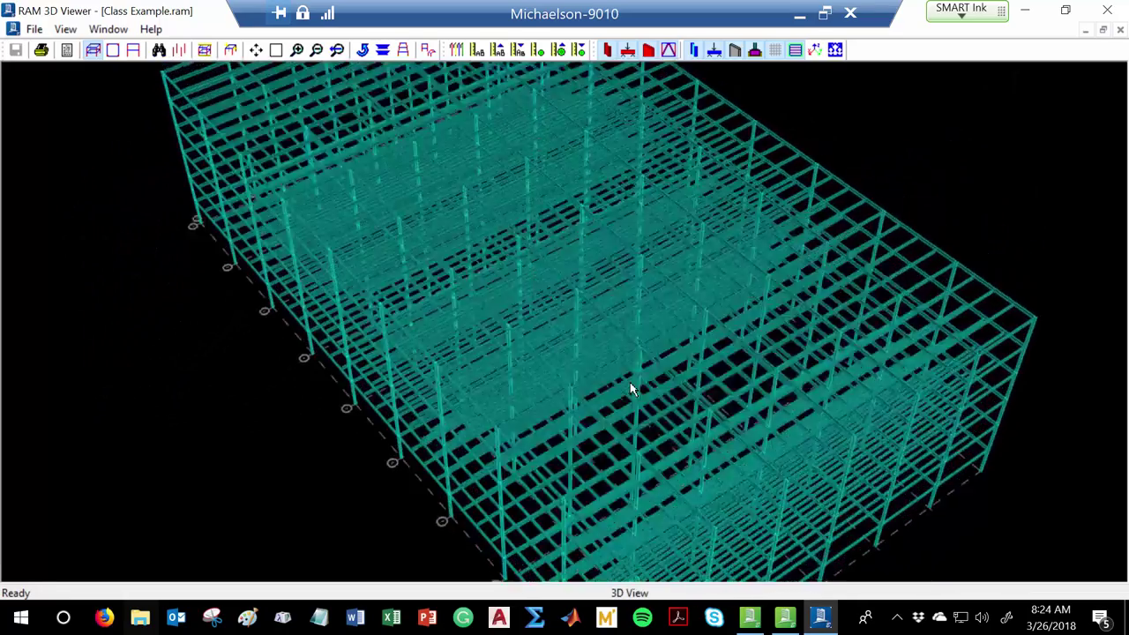
pyautogui.press('Up')
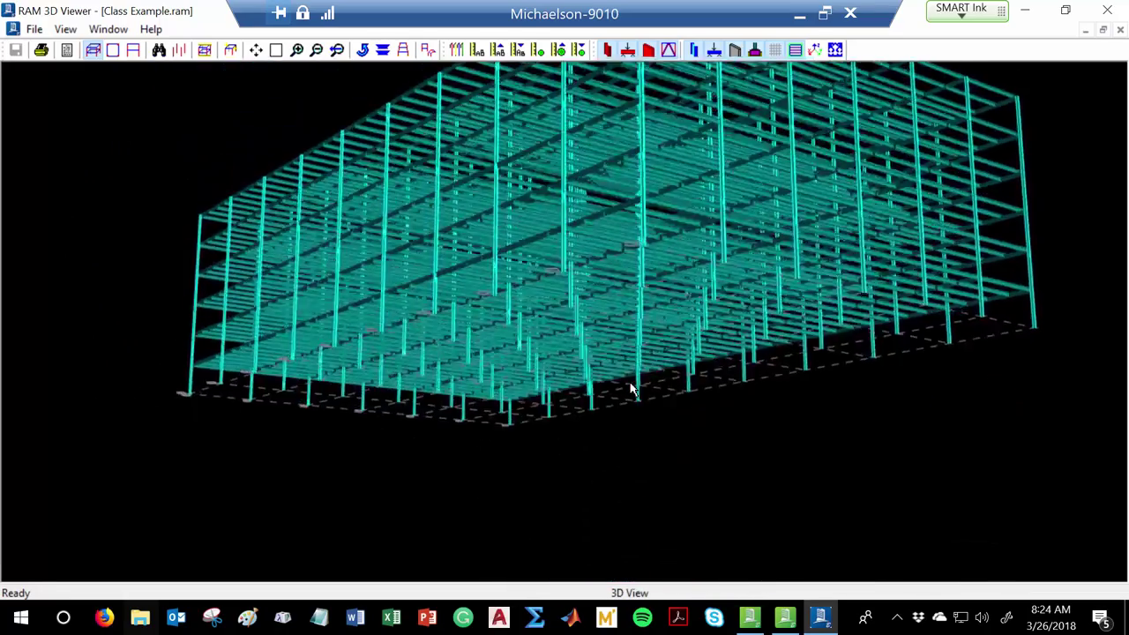
pyautogui.press('Down')
pyautogui.press('Up')
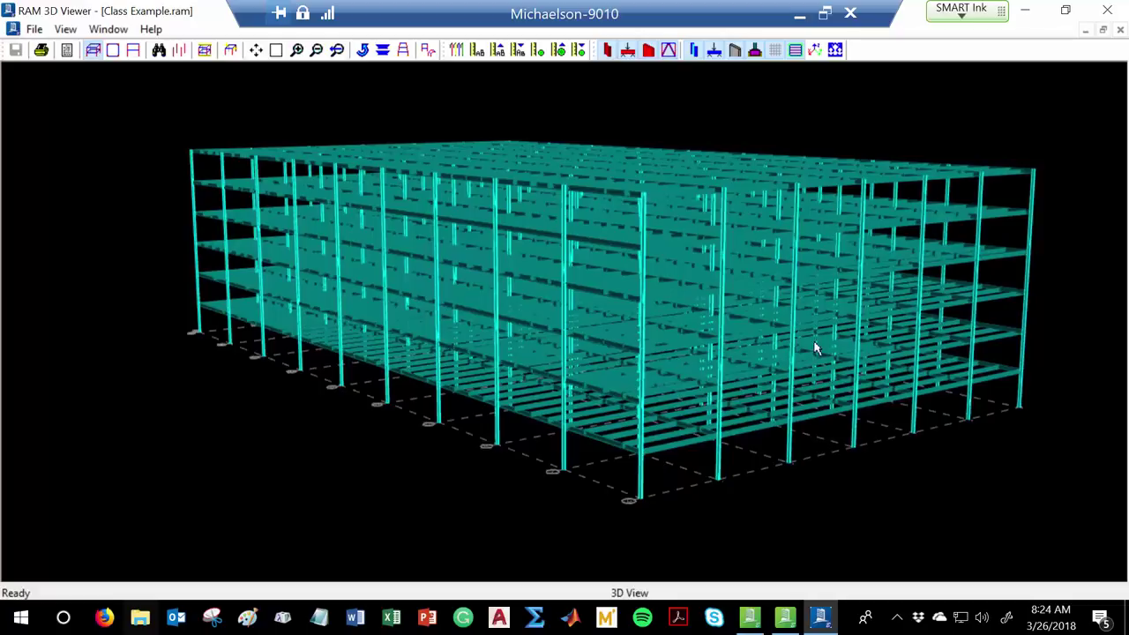
pyautogui.click(1120, 30)
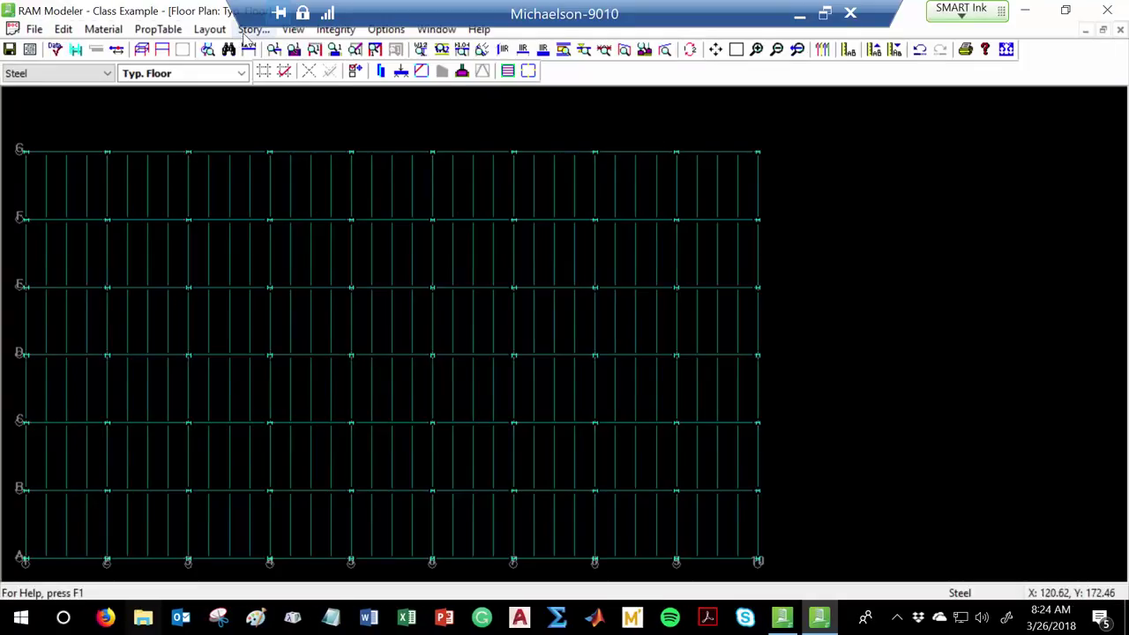
# - Set the floor-to-floor height of the 4th Floor story to 50 ft and accept the story data
pyautogui.click(253, 30)
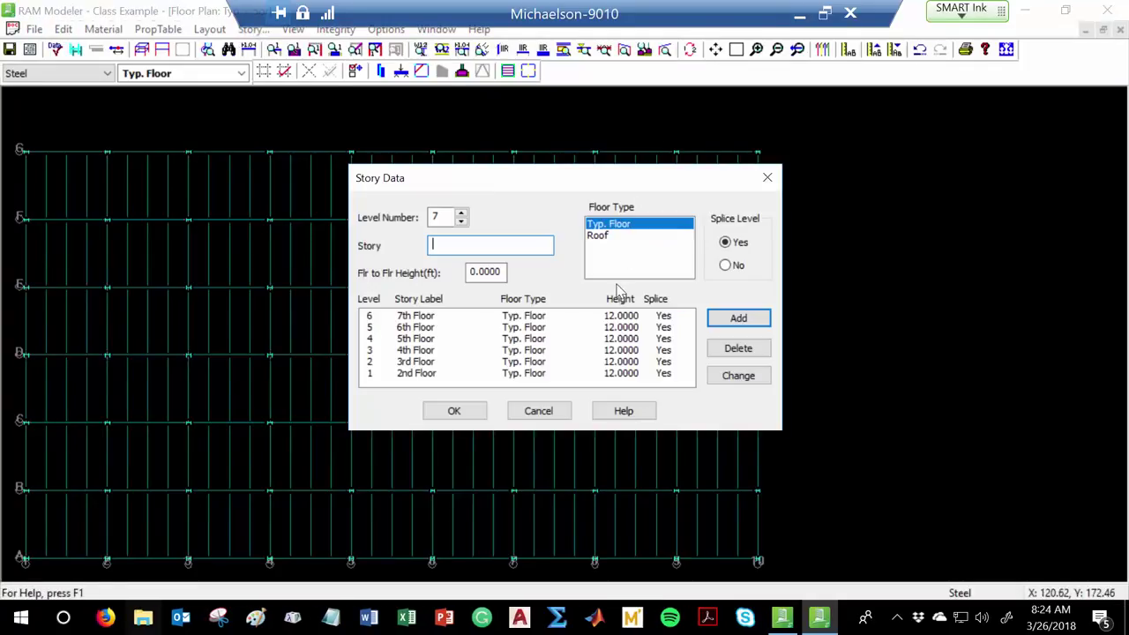
pyautogui.click(612, 351)
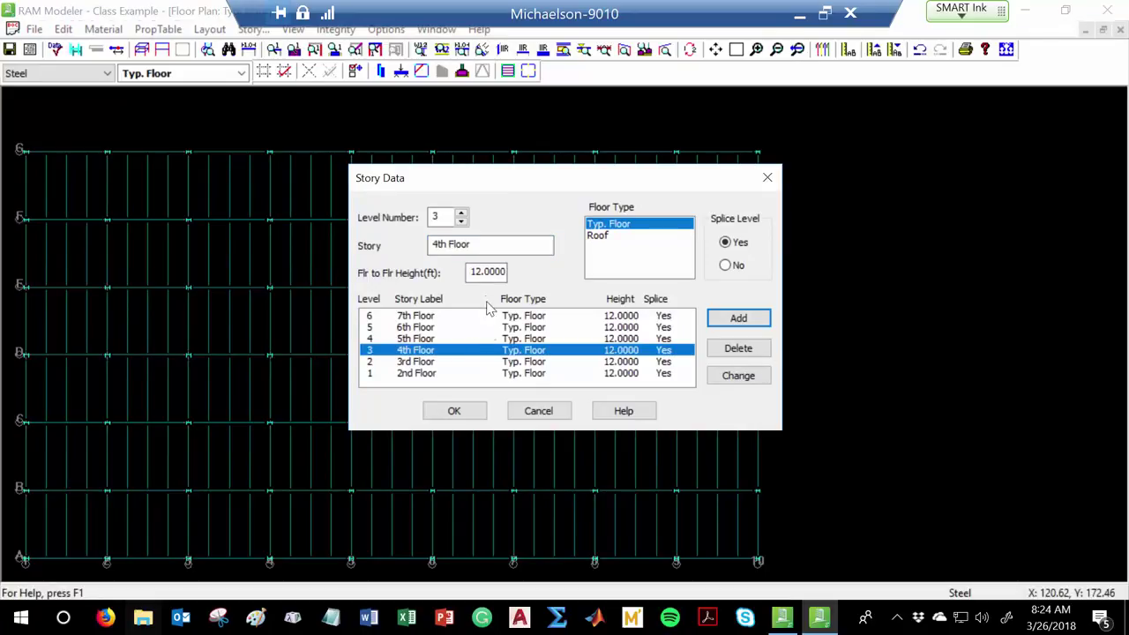
pyautogui.moveTo(483, 271); pyautogui.dragTo(460, 271)
pyautogui.write('50')
pyautogui.click(754, 378)
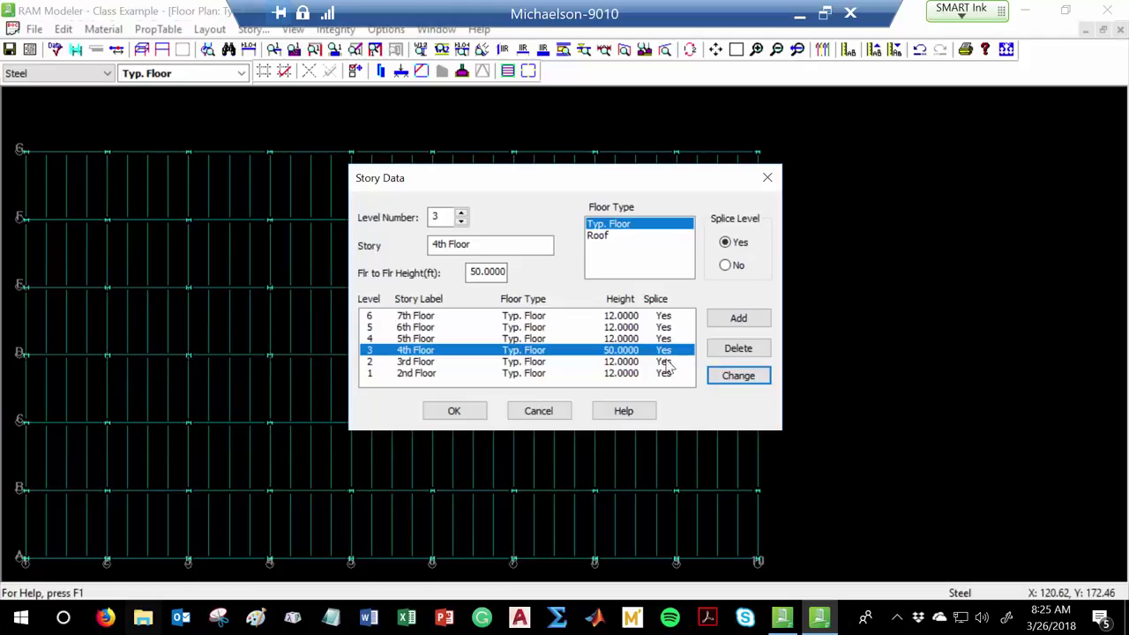
pyautogui.click(635, 361)
pyautogui.click(633, 351)
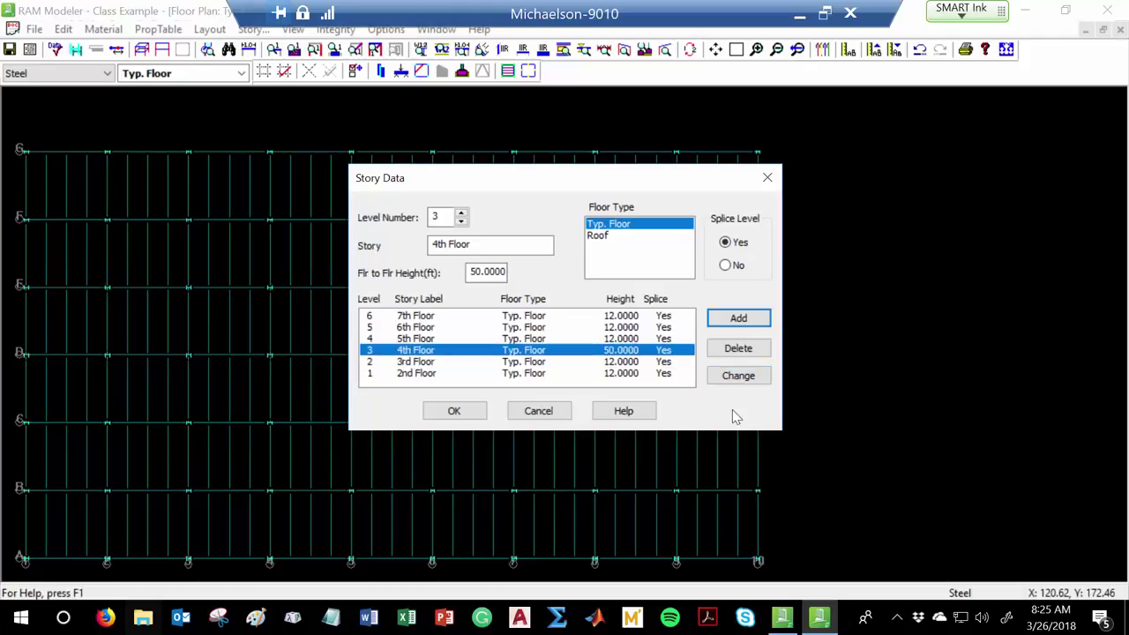
pyautogui.click(454, 411)
# - Examine the changed 4th Floor story height in the 3D viewer and close the viewer
pyautogui.click(143, 49)
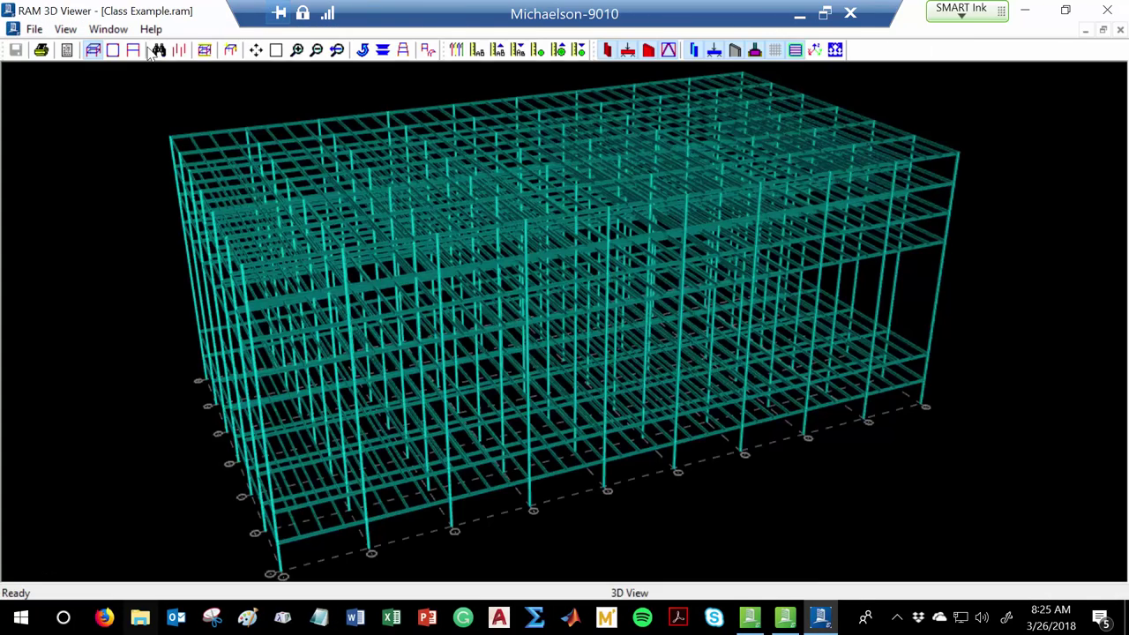
pyautogui.press('Down')
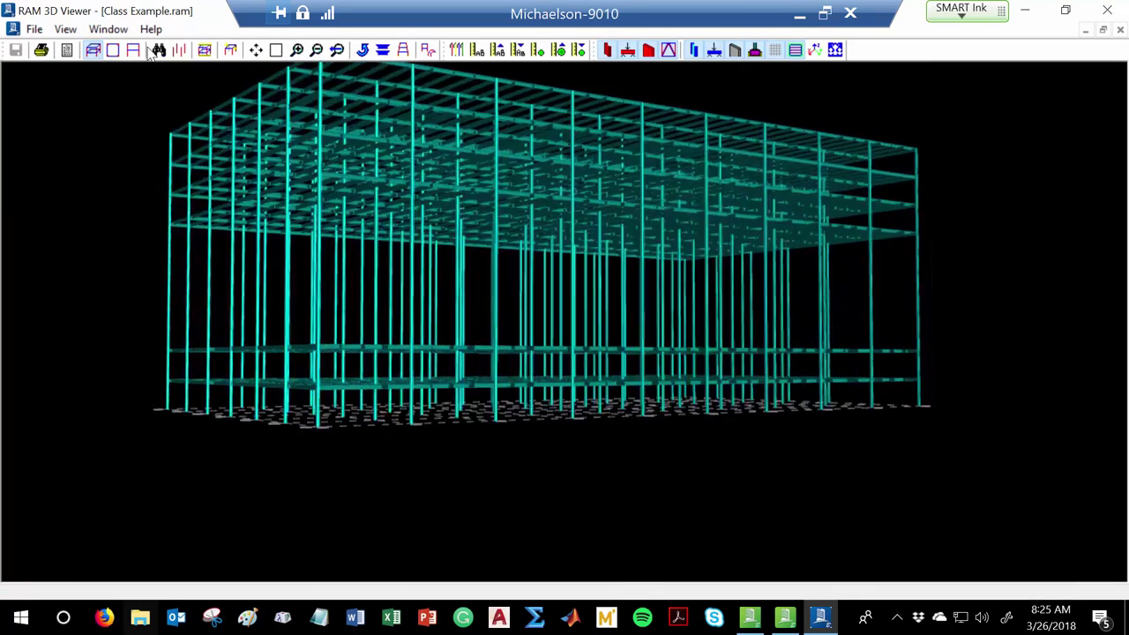
pyautogui.press('Up')
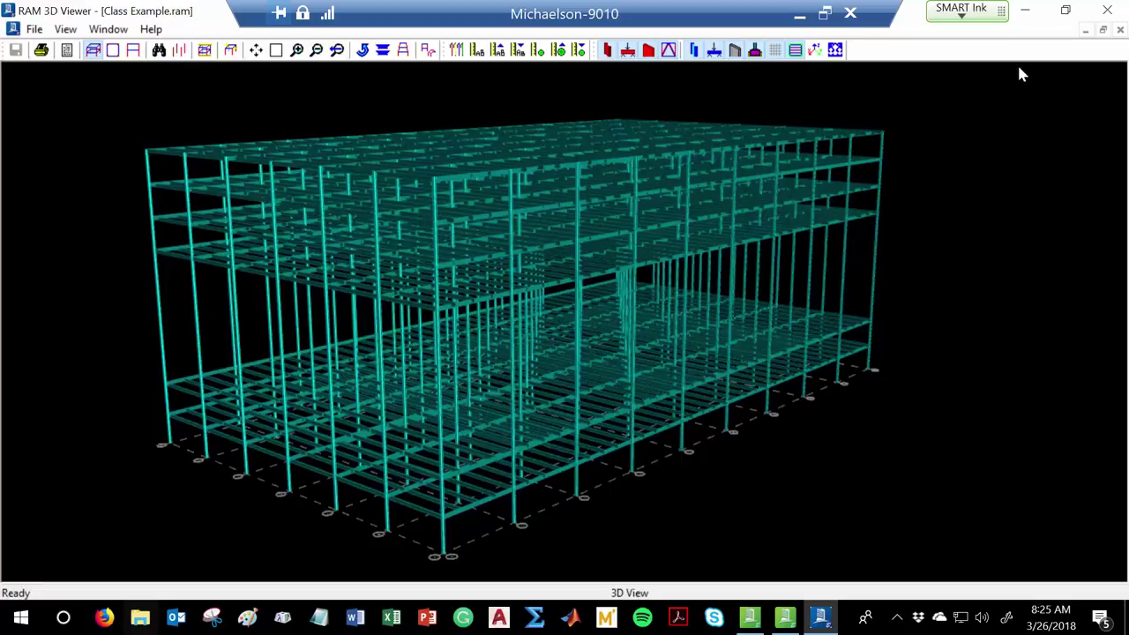
pyautogui.click(1120, 30)
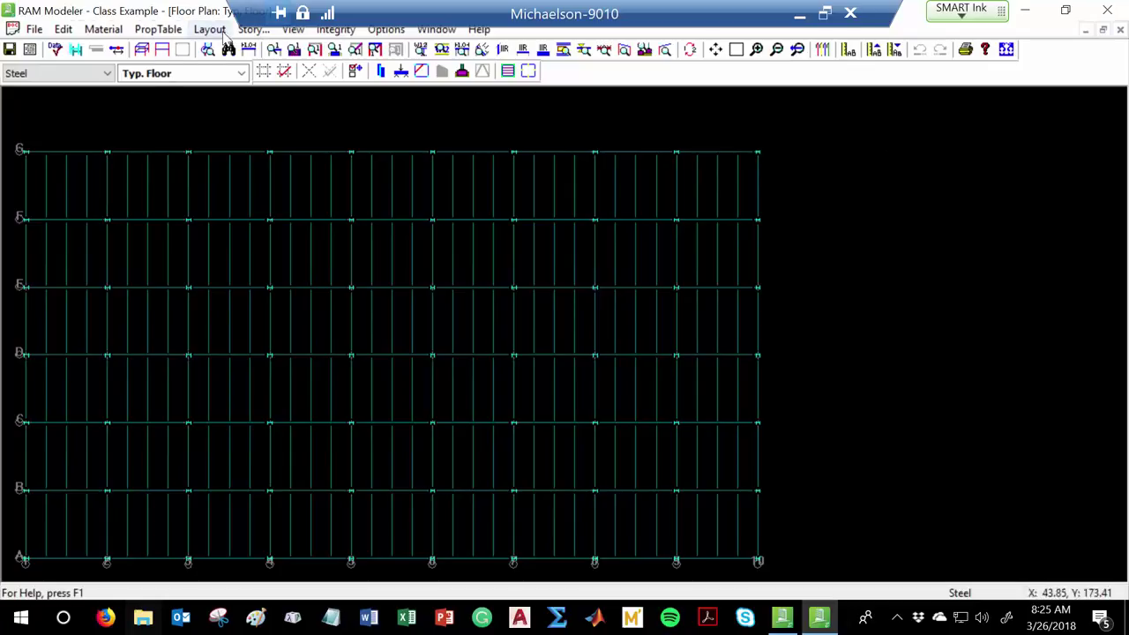
# - Set the 4th Floor story's floor-to-floor height to 12 ft and accept the story data
pyautogui.click(253, 29)
pyautogui.click(637, 353)
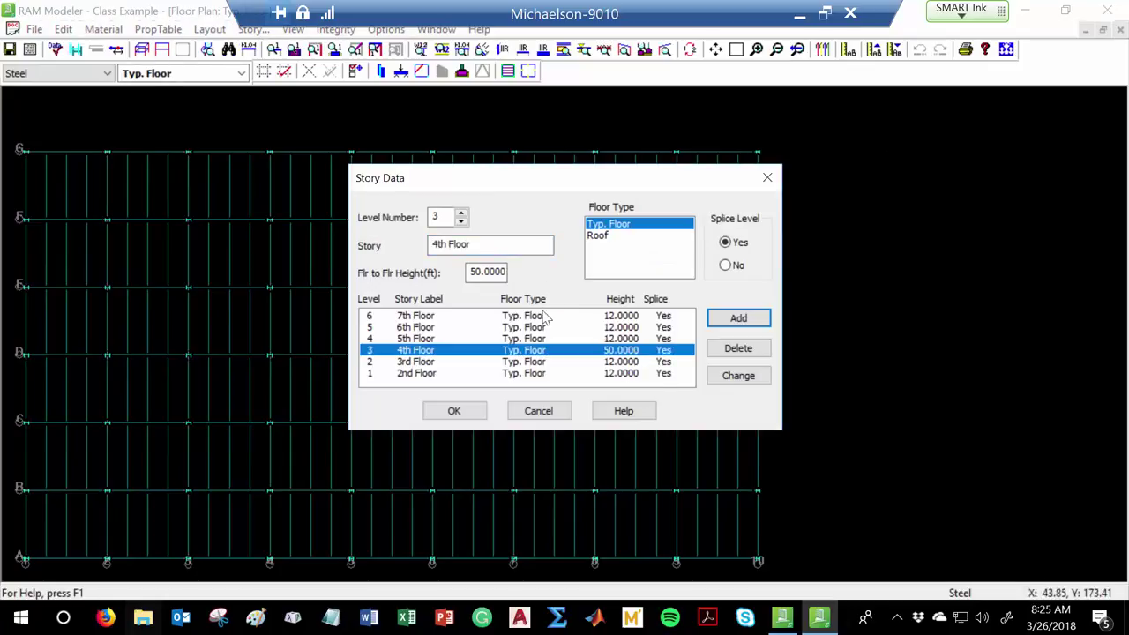
pyautogui.moveTo(470, 272); pyautogui.dragTo(478, 273)
pyautogui.write('12')
pyautogui.click(738, 376)
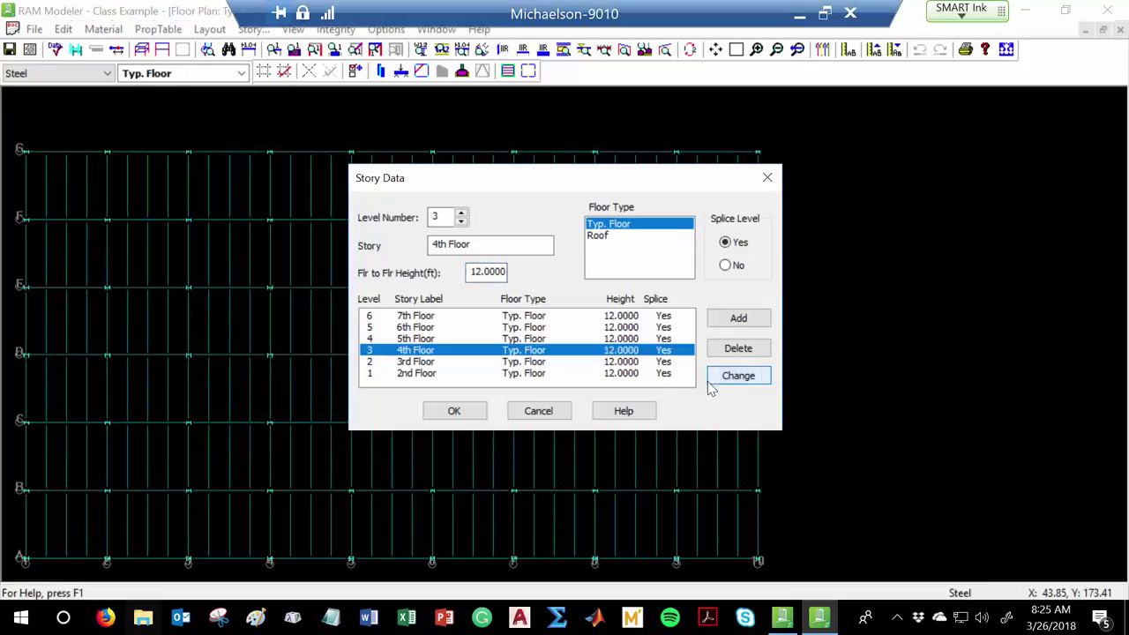
pyautogui.click(454, 411)
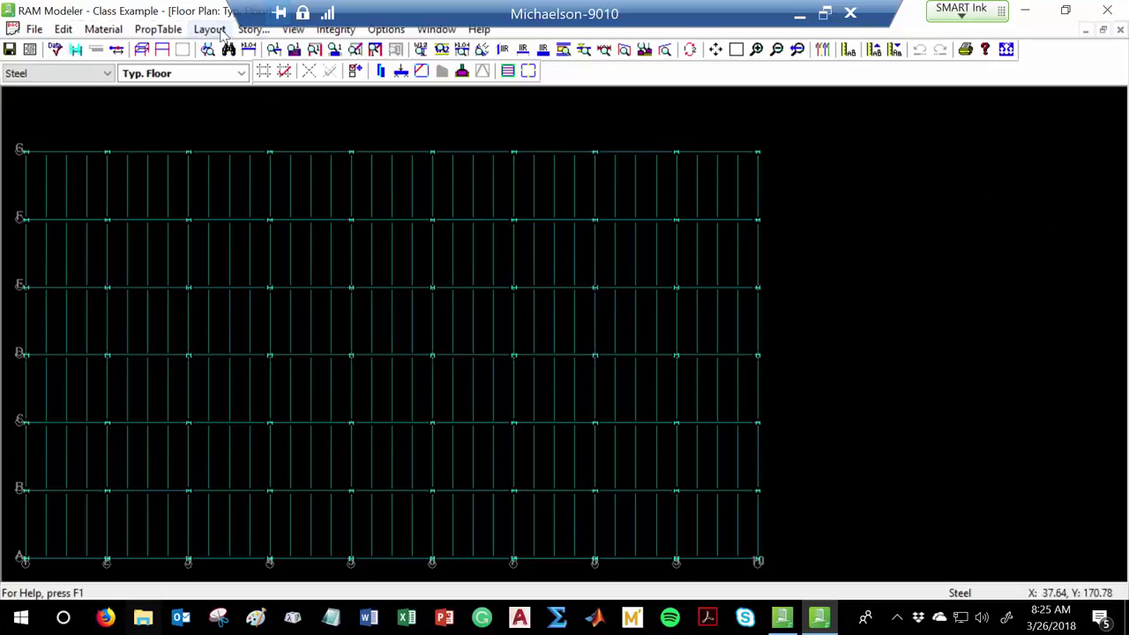
# - Start a composite deck property for ASC 3W deck labelled Floor Slab, with 3 in of concrete above the flutes
pyautogui.click(113, 29)
pyautogui.moveTo(150, 31)
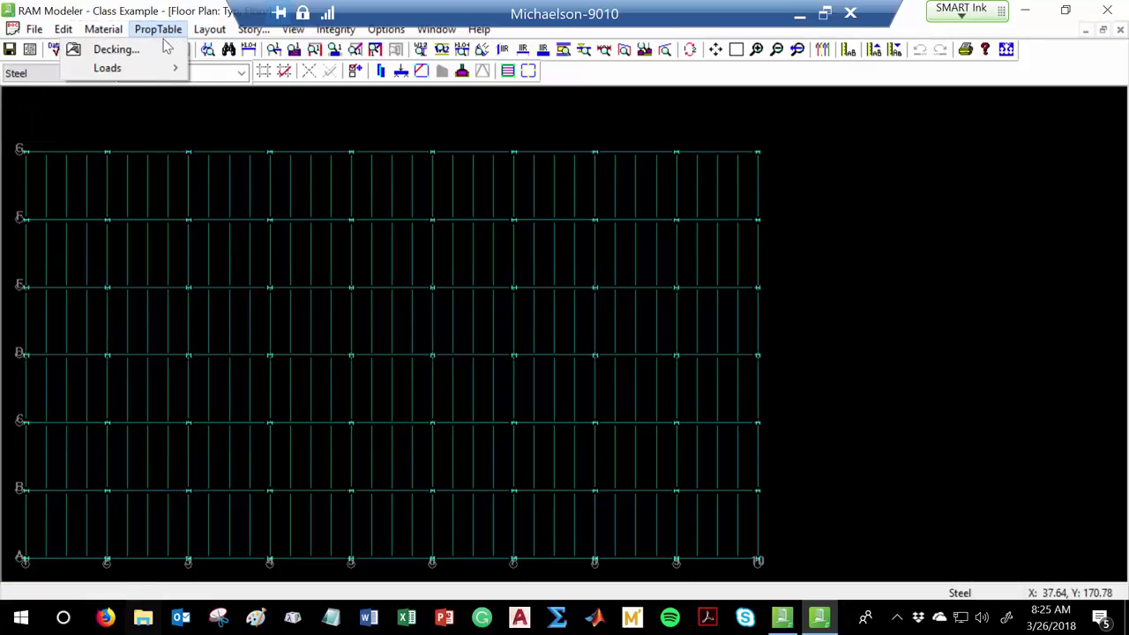
pyautogui.click(159, 58)
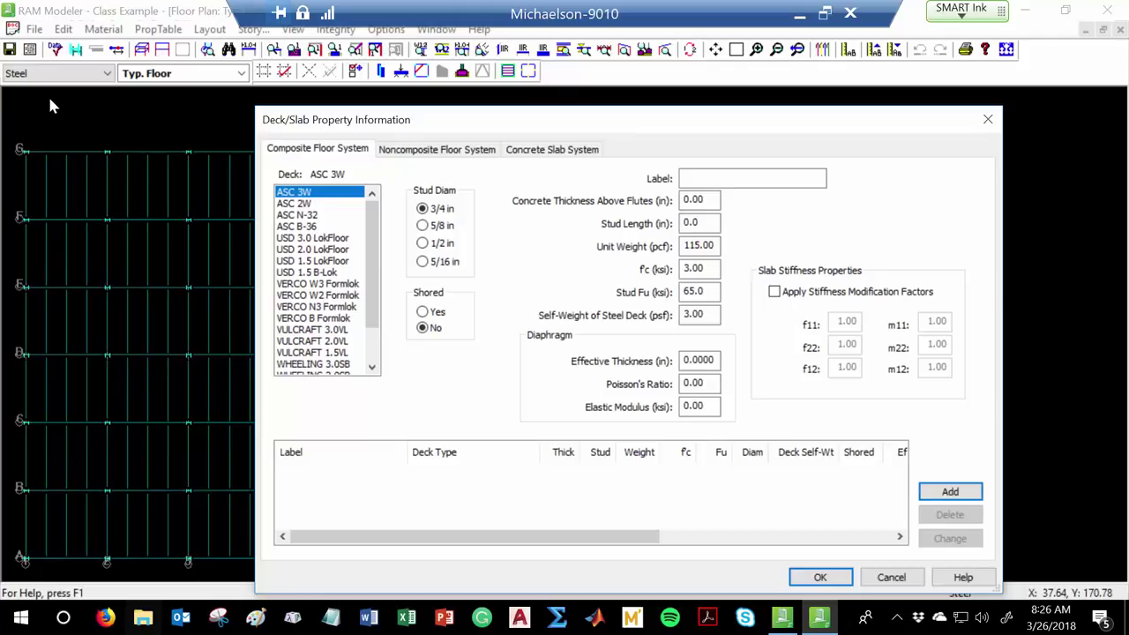
pyautogui.scroll(-2, 372, 245)
pyautogui.scroll(2, 372, 245)
pyautogui.click(715, 179)
pyautogui.write('Floor Sl')
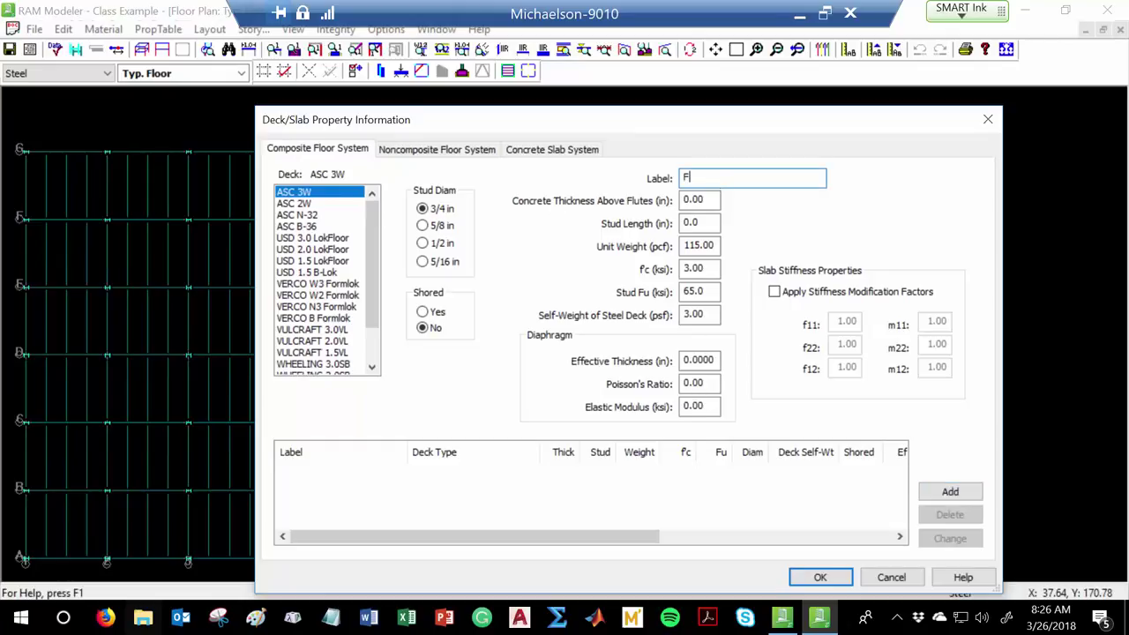
pyautogui.write('ab')
pyautogui.doubleClick(708, 200)
pyautogui.write('3')
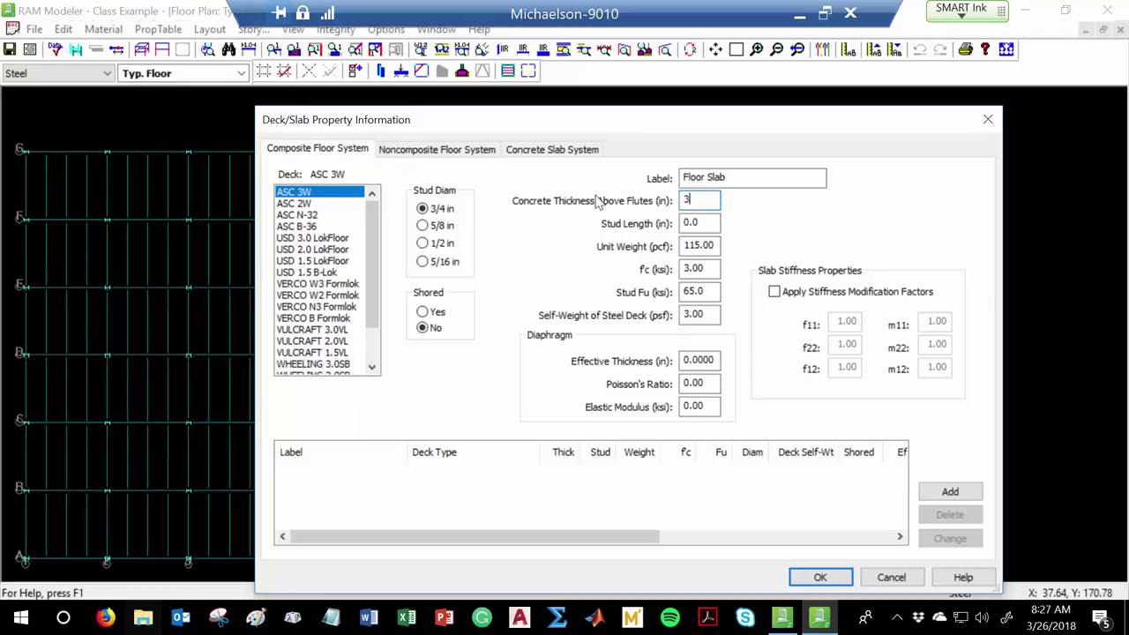
# - Set the Floor Slab's stud length to 4.5 in and f'c to 4 ksi, and add it to the deck properties
pyautogui.moveTo(710, 224); pyautogui.dragTo(632, 226)
pyautogui.write('4.5')
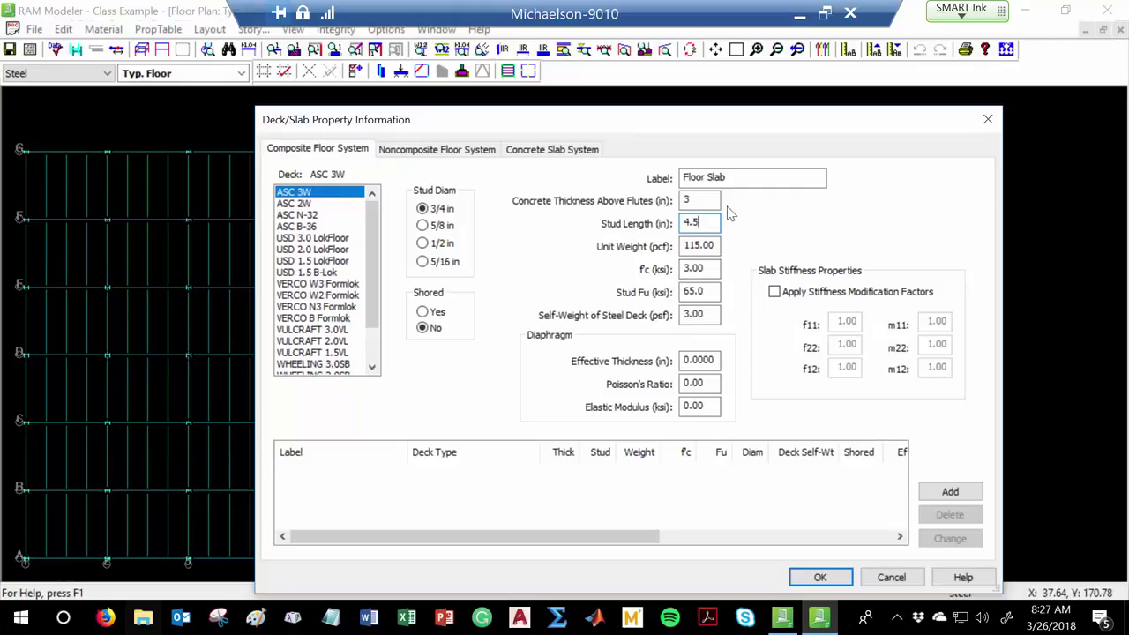
pyautogui.moveTo(691, 269); pyautogui.dragTo(679, 276)
pyautogui.write('4')
pyautogui.click(950, 491)
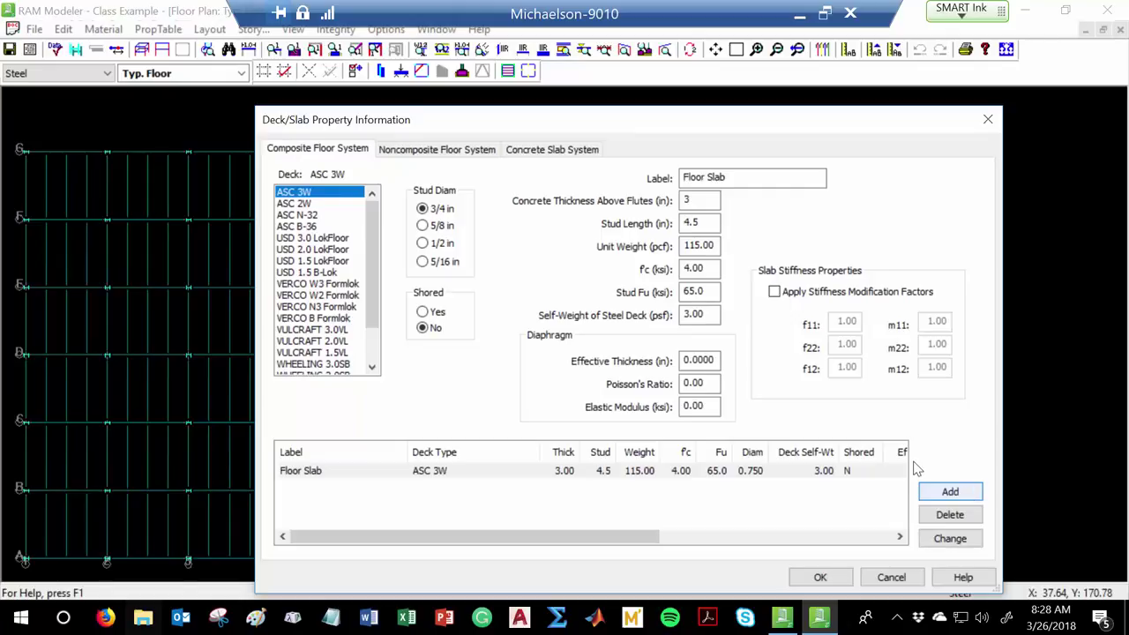
# - Accept the deck properties and add a slab edge with a 6 in overhang around the typical floor's whole perimeter
pyautogui.click(817, 582)
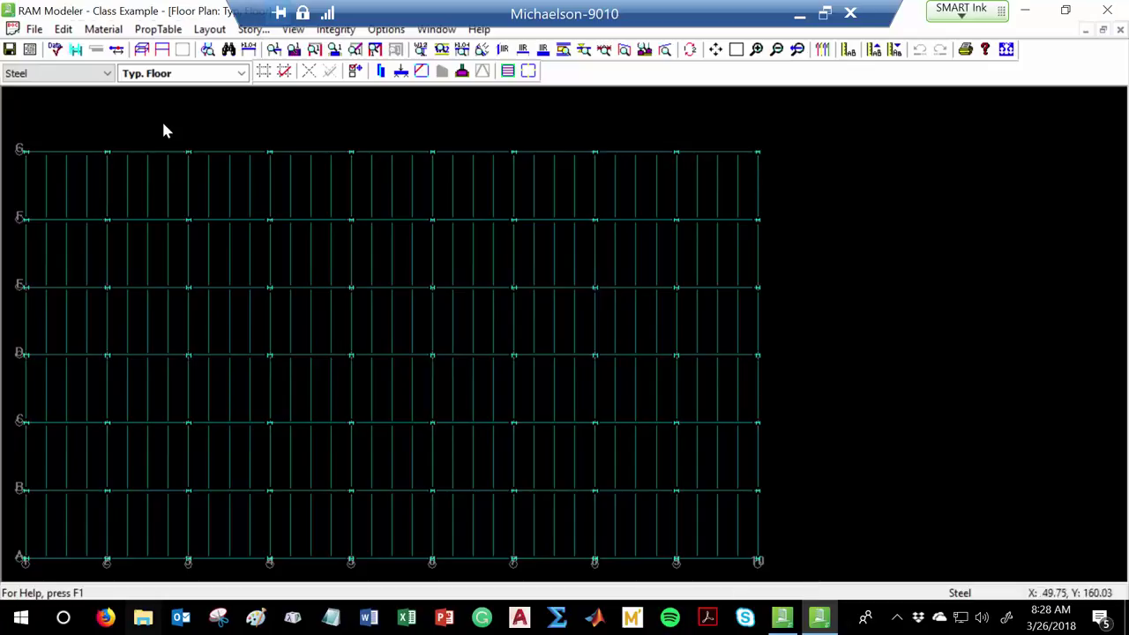
pyautogui.click(216, 33)
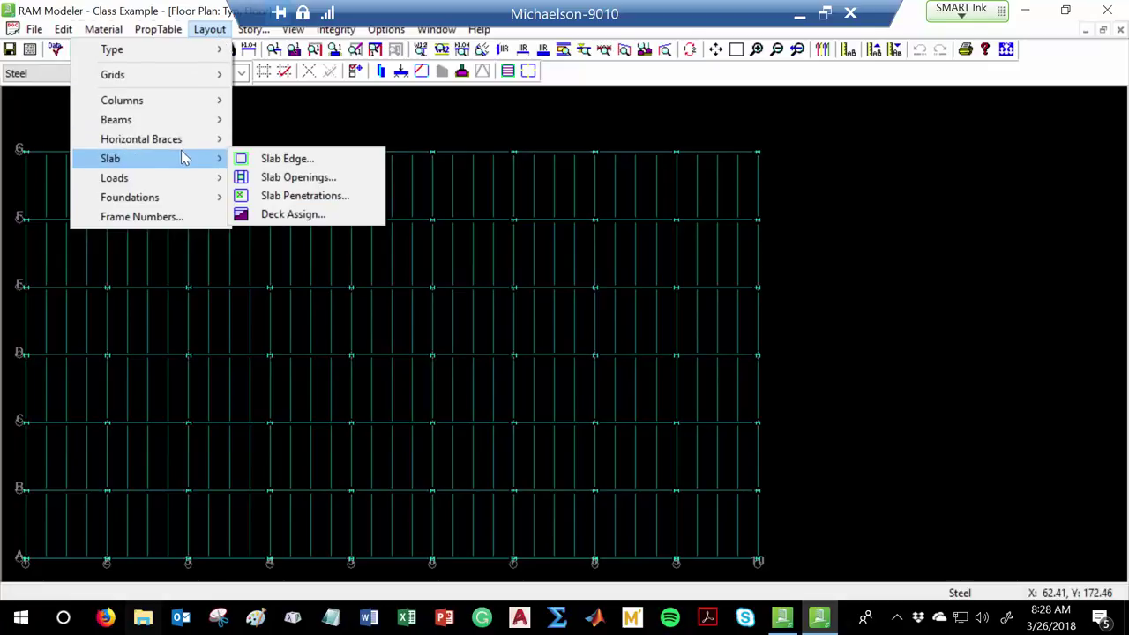
pyautogui.moveTo(183, 141)
pyautogui.moveTo(207, 159)
pyautogui.click(266, 159)
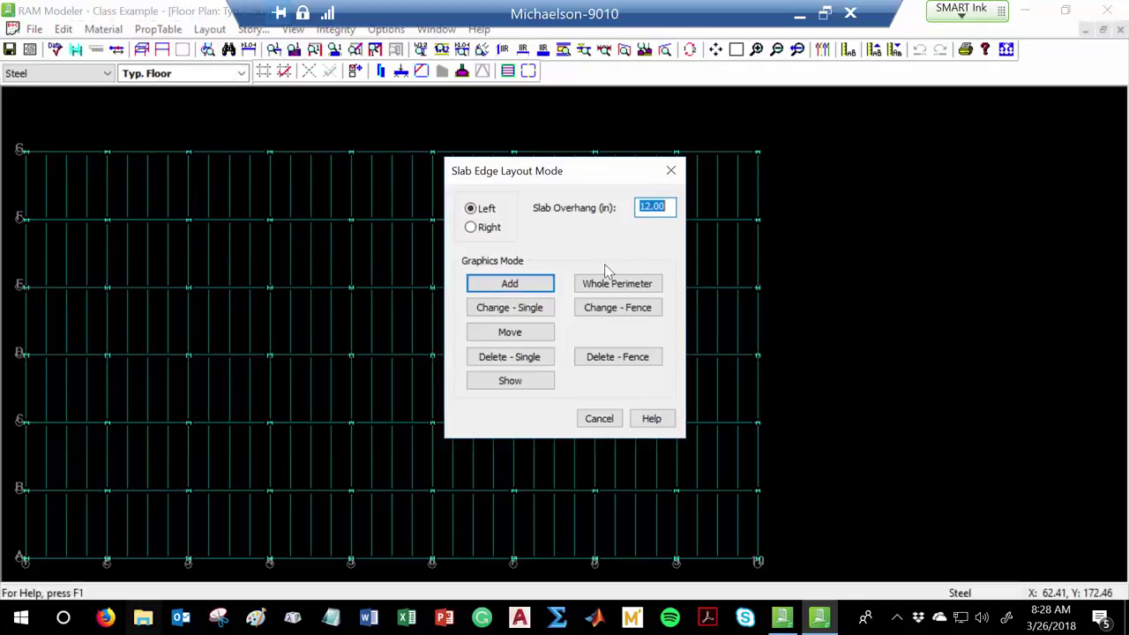
pyautogui.write('6')
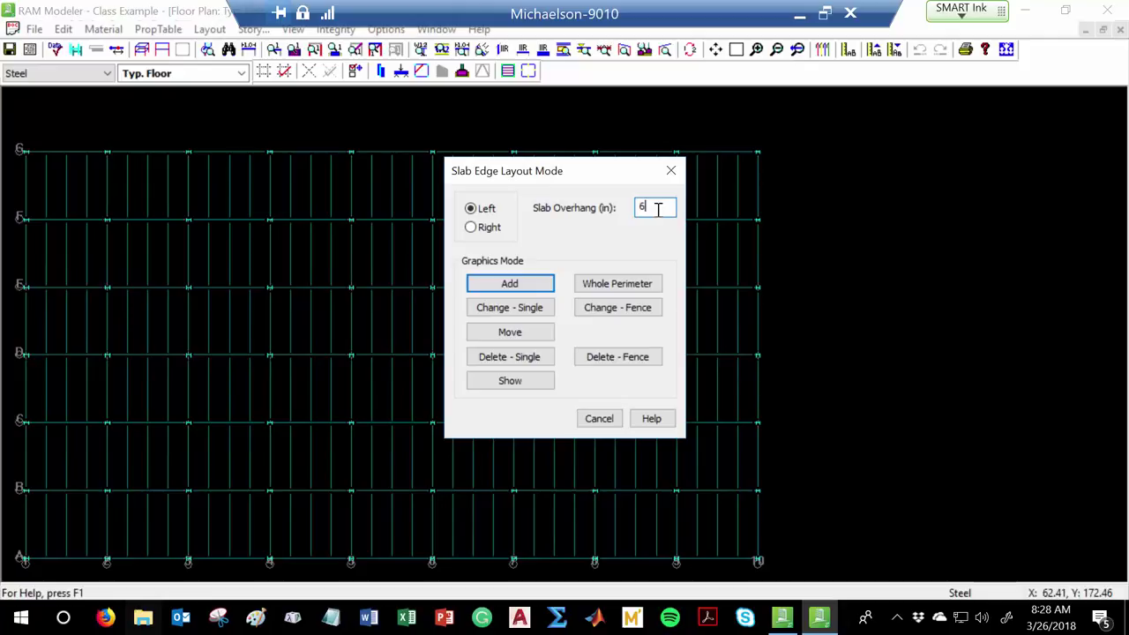
pyautogui.click(636, 289)
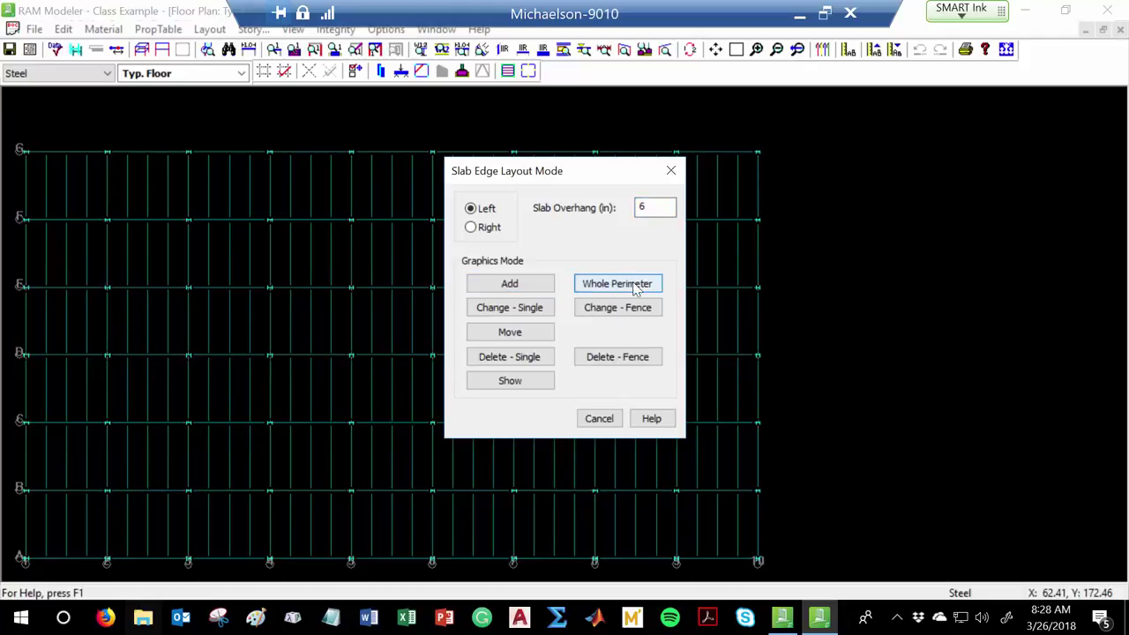
# - Examine the slab edge along the perimeter of the typical floor plan
pyautogui.click(797, 51)
pyautogui.scroll(-4, 773, 201)
pyautogui.scroll(4, 710, 444)
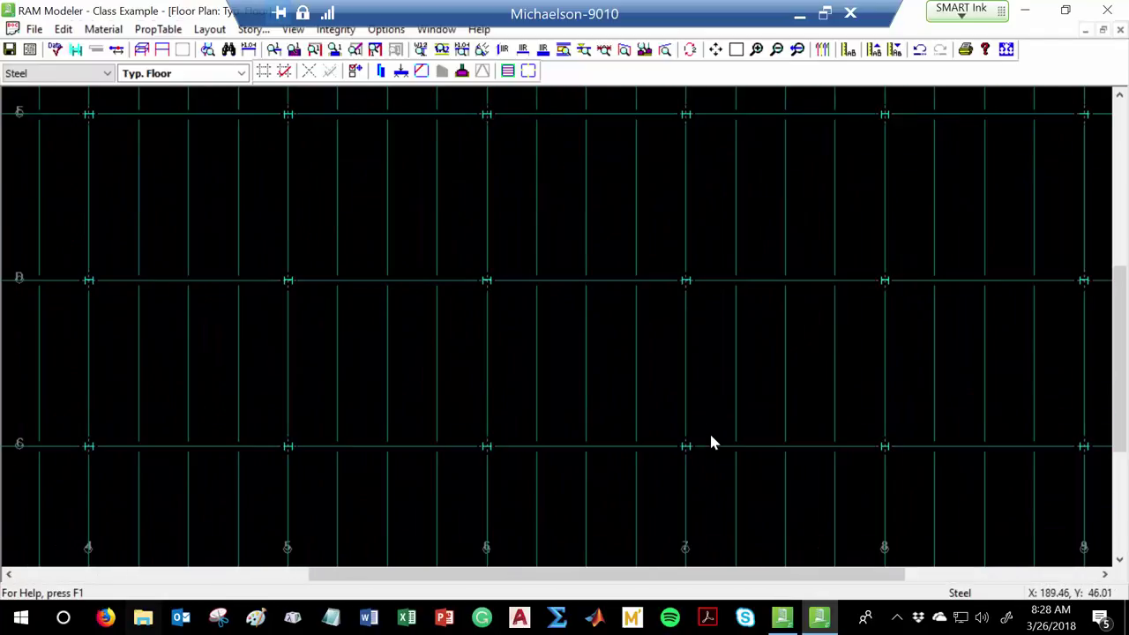
pyautogui.click(279, 580)
pyautogui.click(1046, 578)
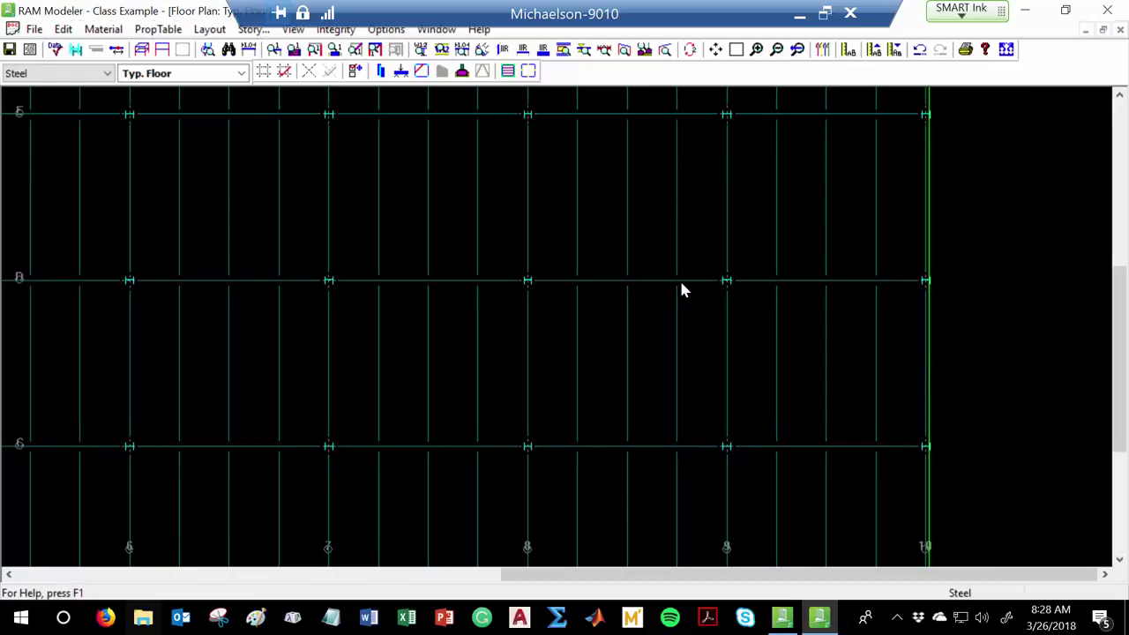
pyautogui.scroll(-2, 390, 300)
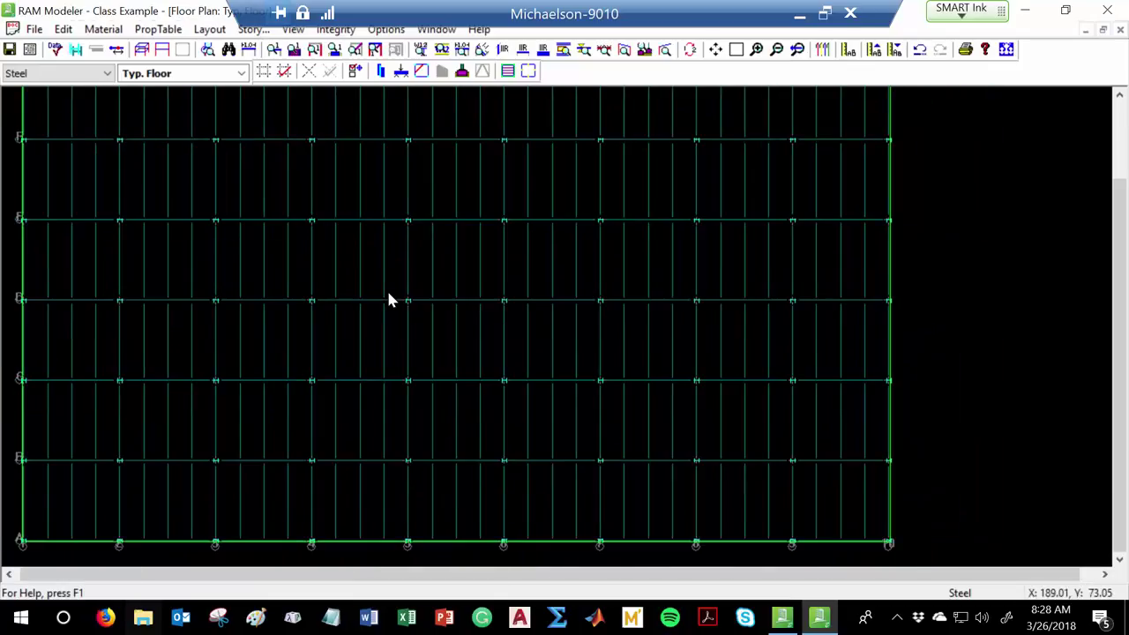
pyautogui.scroll(-1, 389, 300)
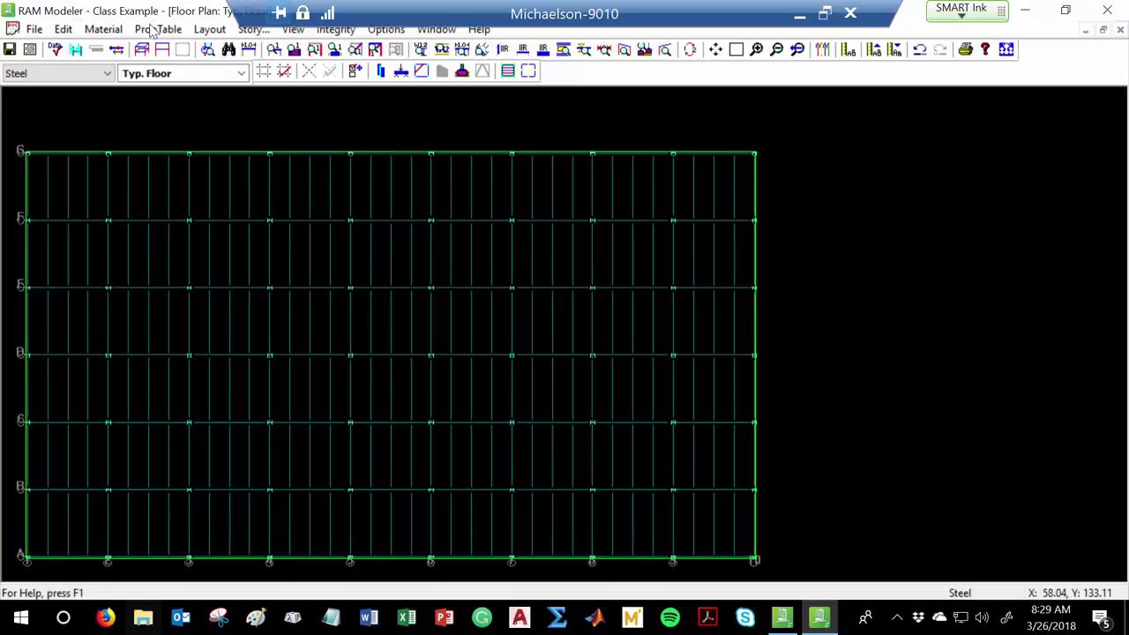
# - Assign the one-way composite Floor Slab deck to the whole typical floor and check it in the 3D viewer
pyautogui.click(220, 33)
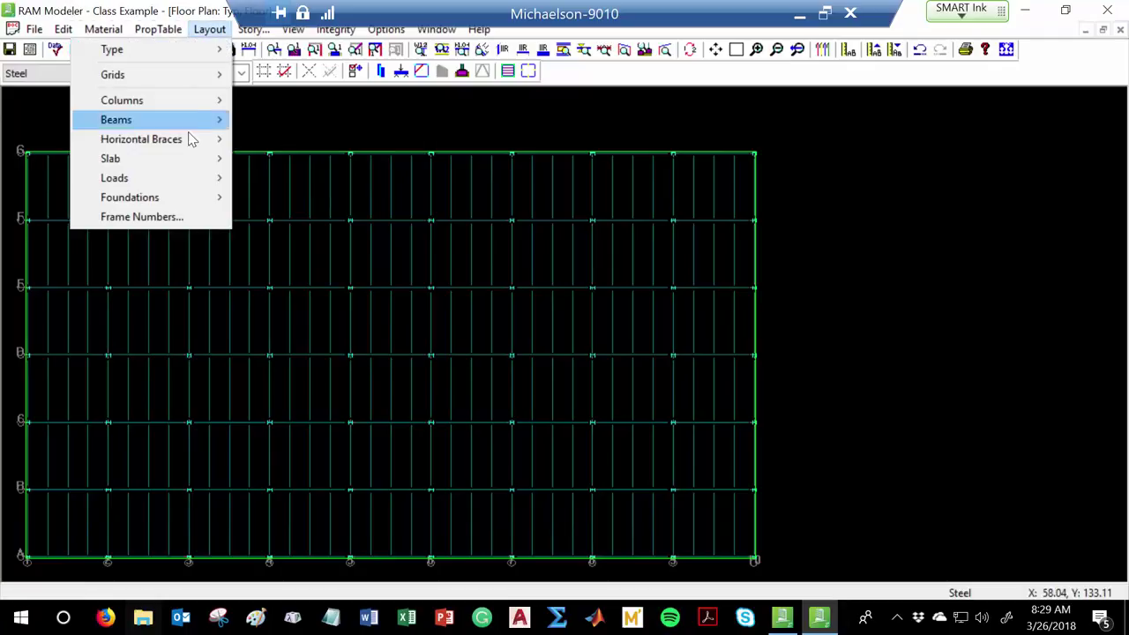
pyautogui.moveTo(225, 157)
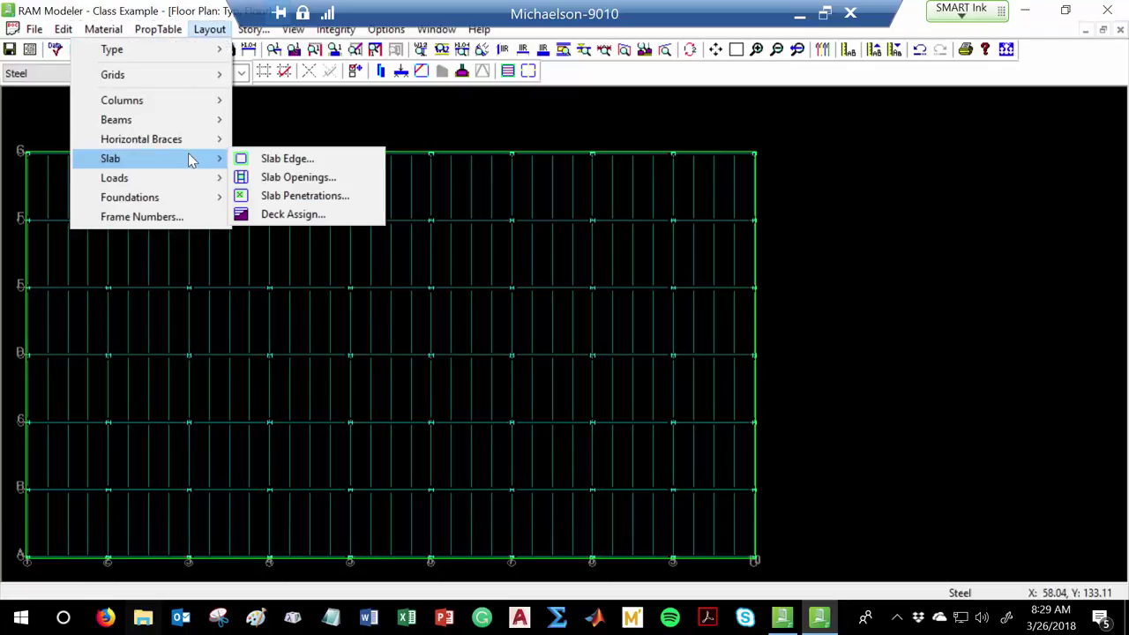
pyautogui.click(296, 217)
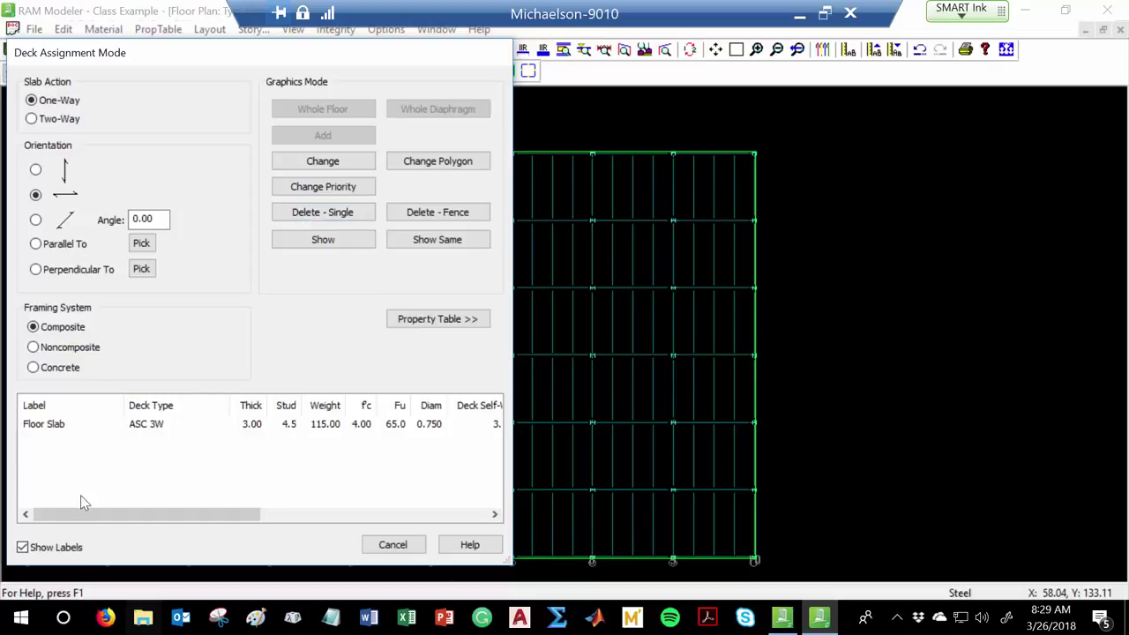
pyautogui.click(108, 426)
pyautogui.click(366, 114)
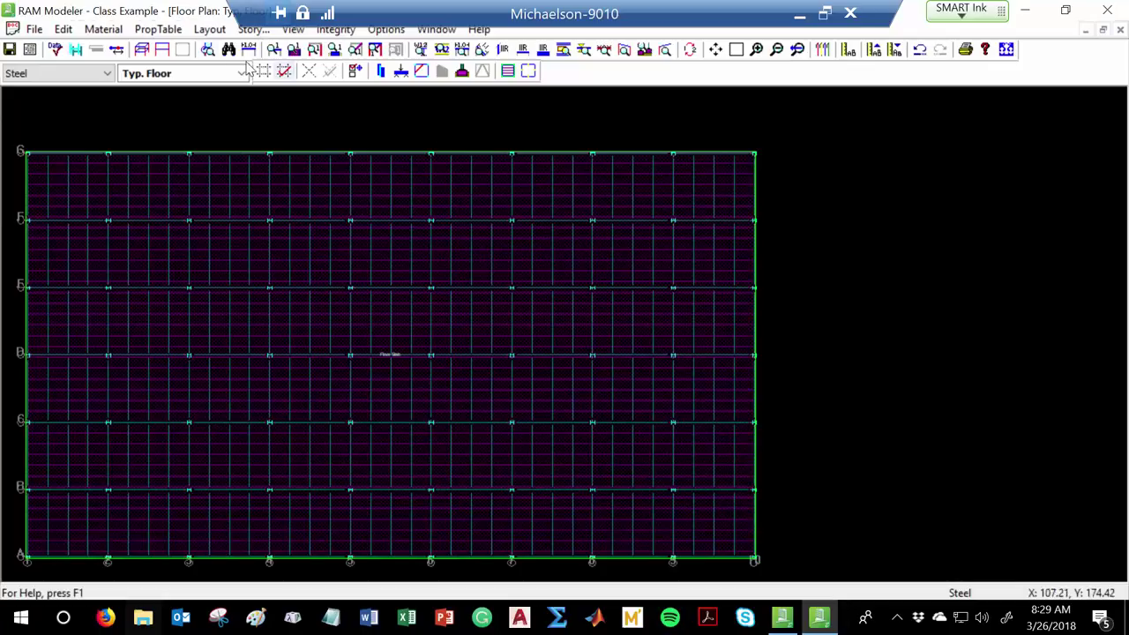
pyautogui.click(141, 49)
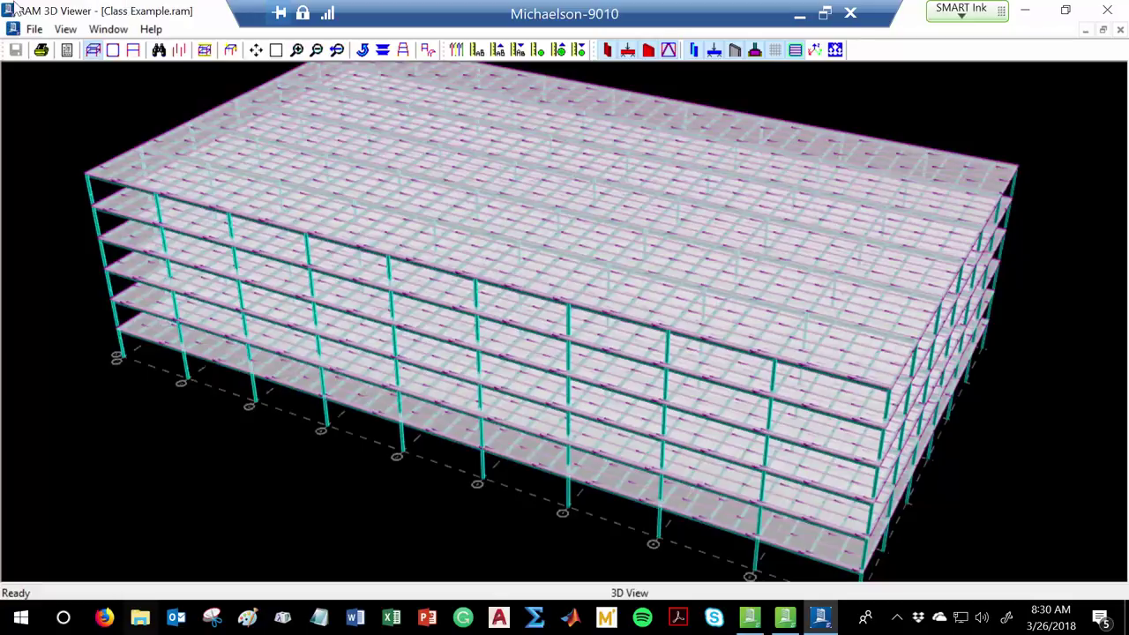
pyautogui.click(1120, 31)
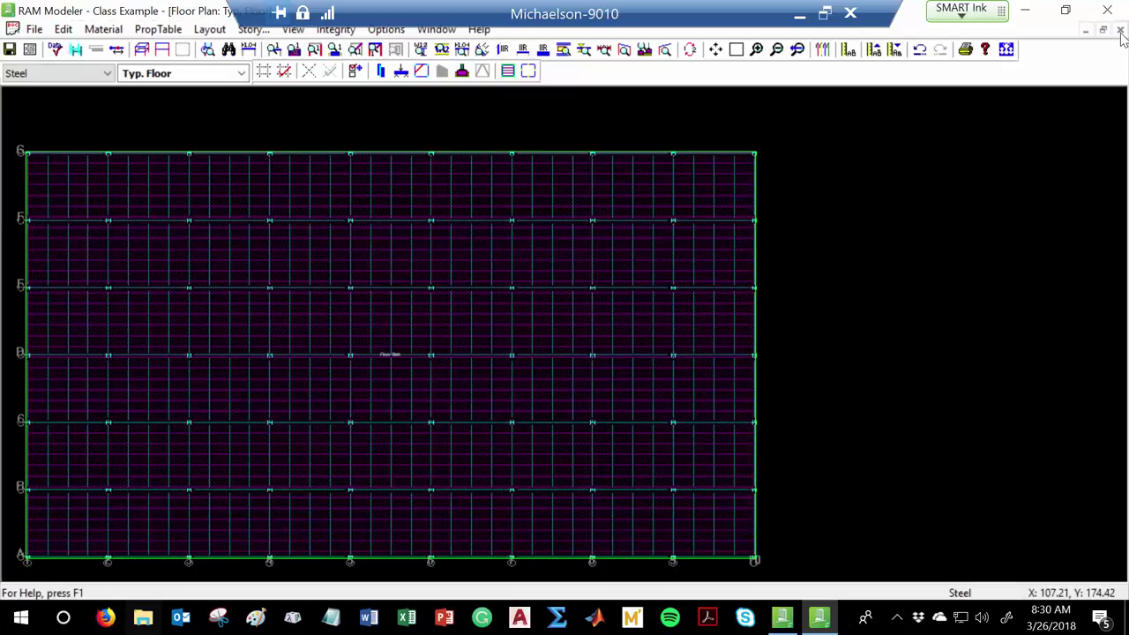
# - Define a surface load property labelled Int. Live Load with a reducible live load of 80 psf and accept it
pyautogui.click(210, 33)
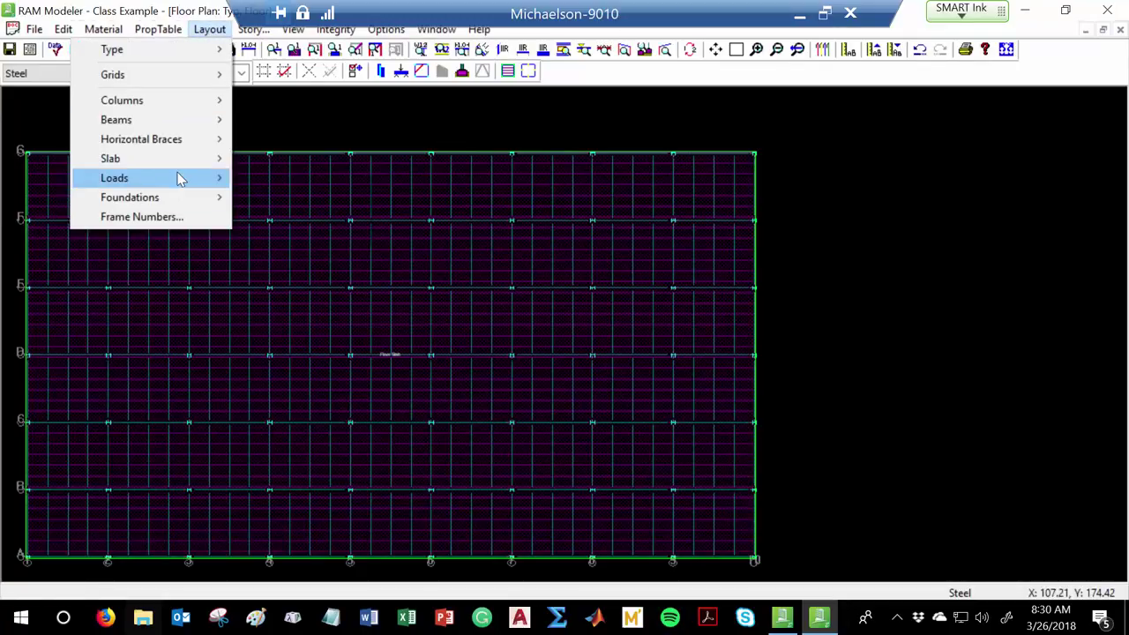
pyautogui.moveTo(182, 179)
pyautogui.click(158, 29)
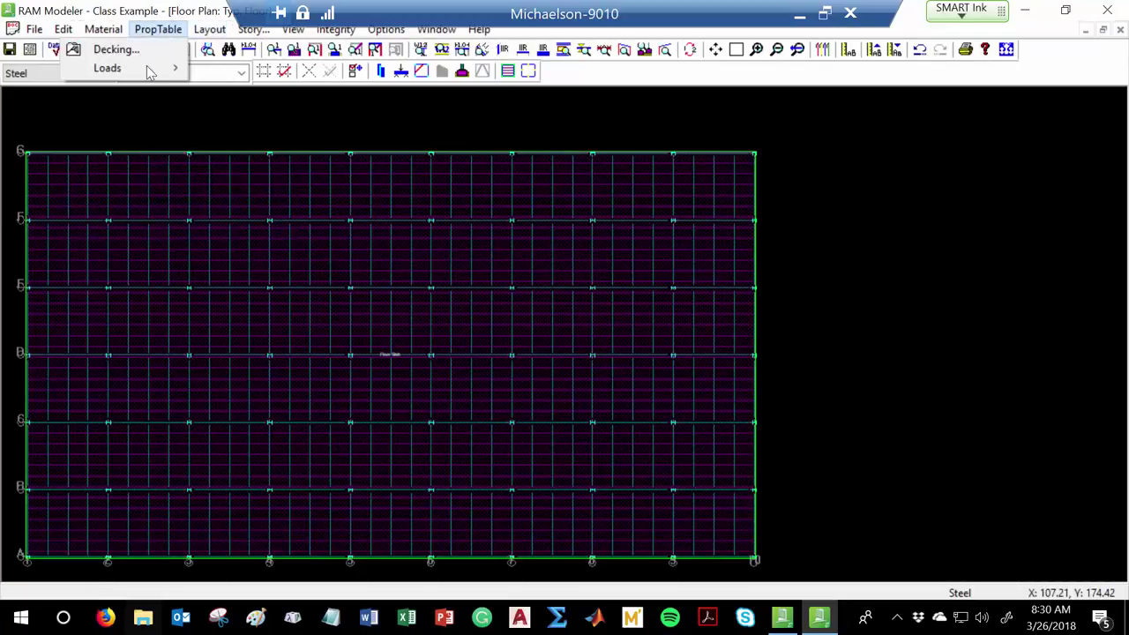
pyautogui.moveTo(148, 70)
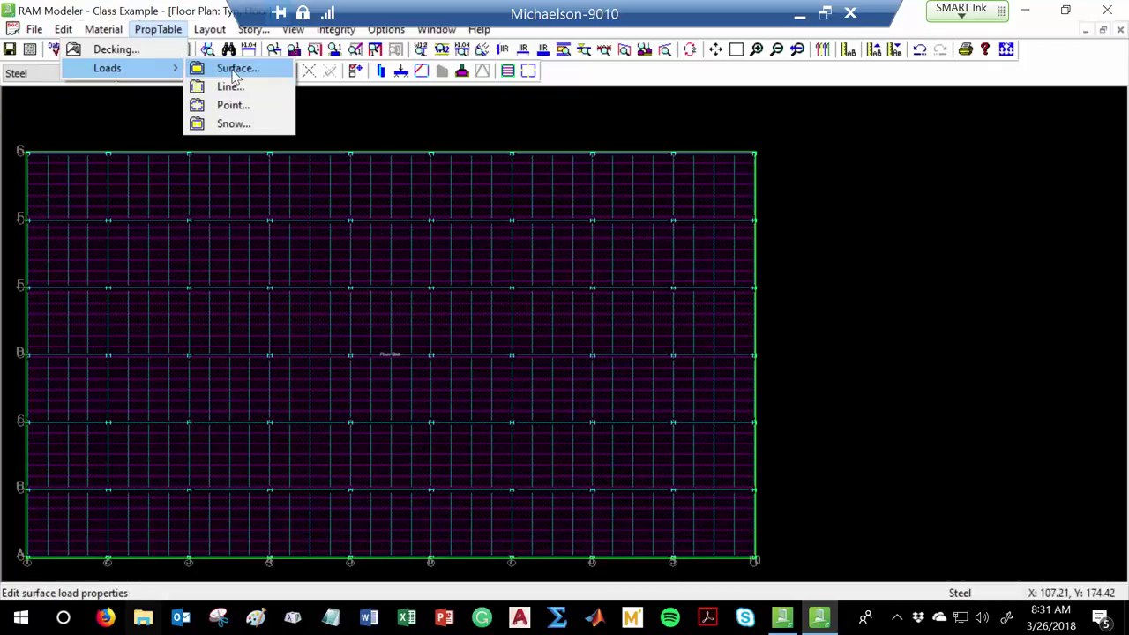
pyautogui.click(232, 73)
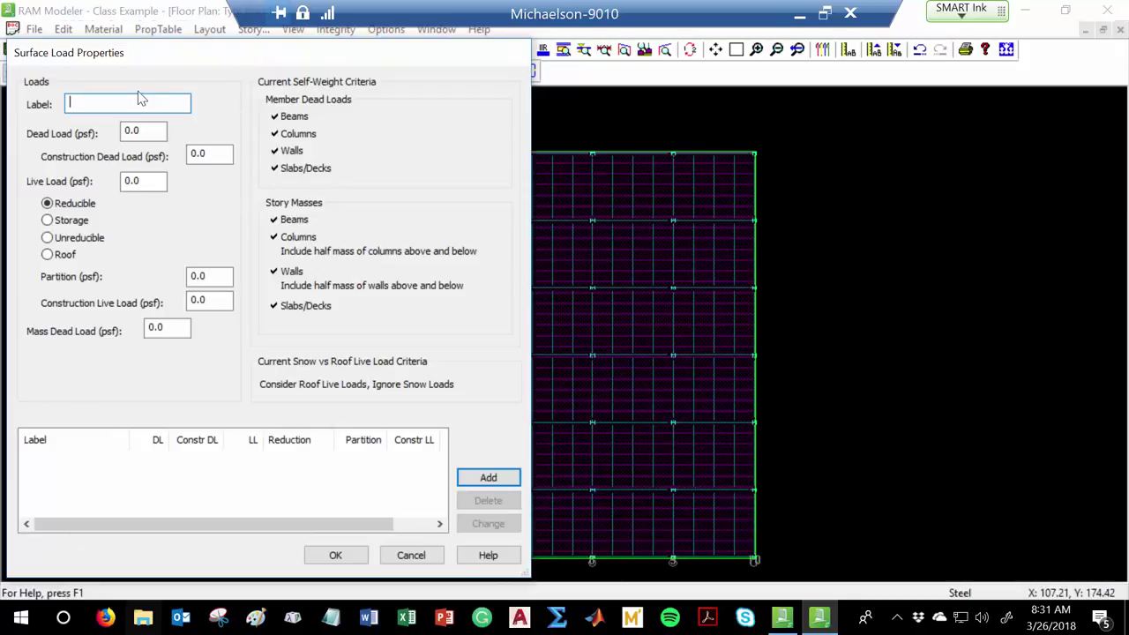
pyautogui.write('Int. Live Load')
pyautogui.moveTo(145, 180); pyautogui.dragTo(81, 185)
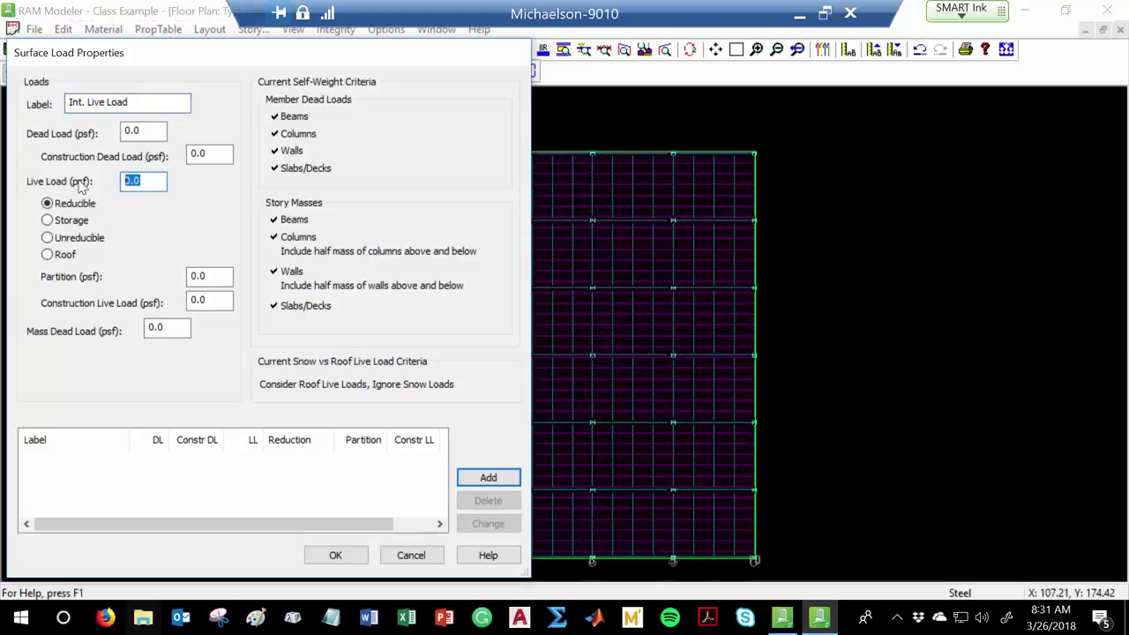
pyautogui.write('80')
pyautogui.click(494, 477)
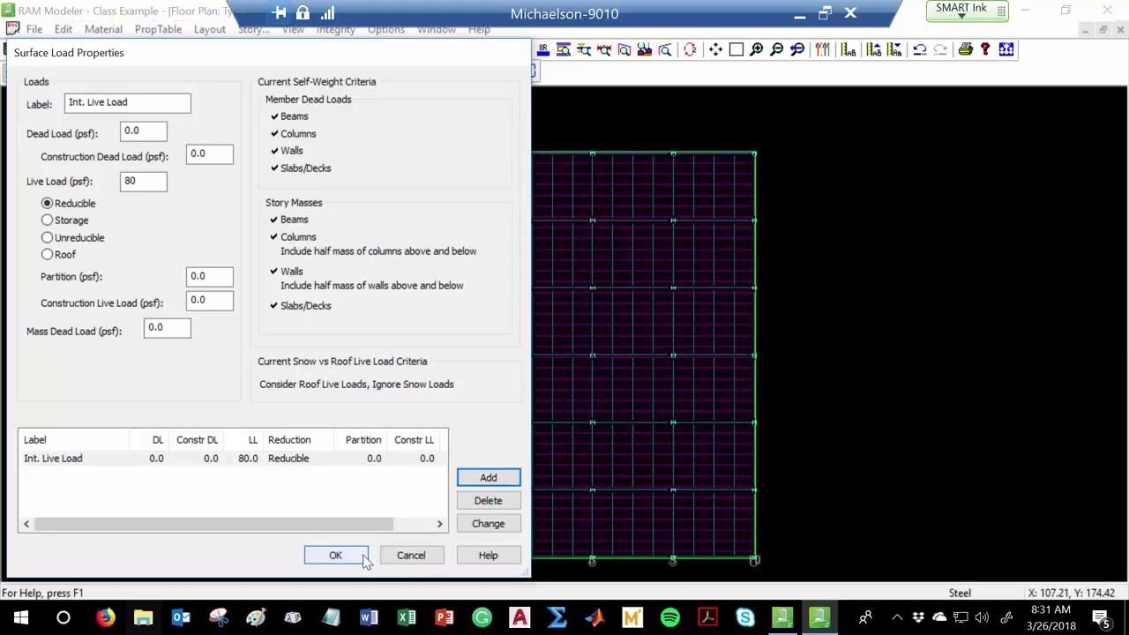
pyautogui.click(335, 554)
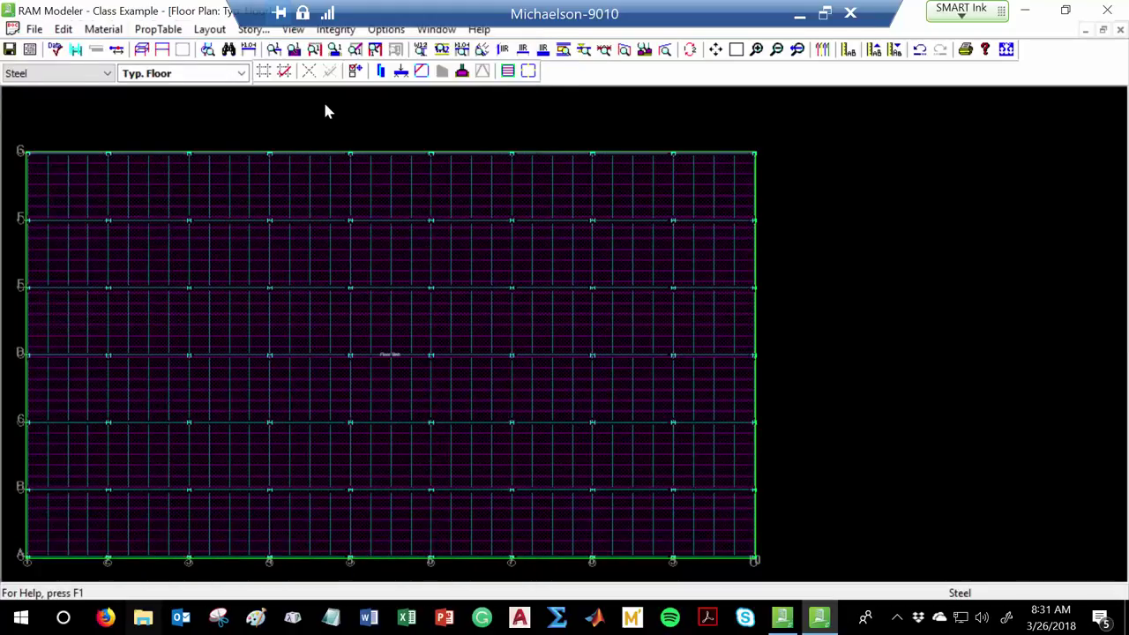
# - Apply the Int. Live Load surface load to the whole typical floor
pyautogui.click(220, 29)
pyautogui.moveTo(206, 185)
pyautogui.click(285, 179)
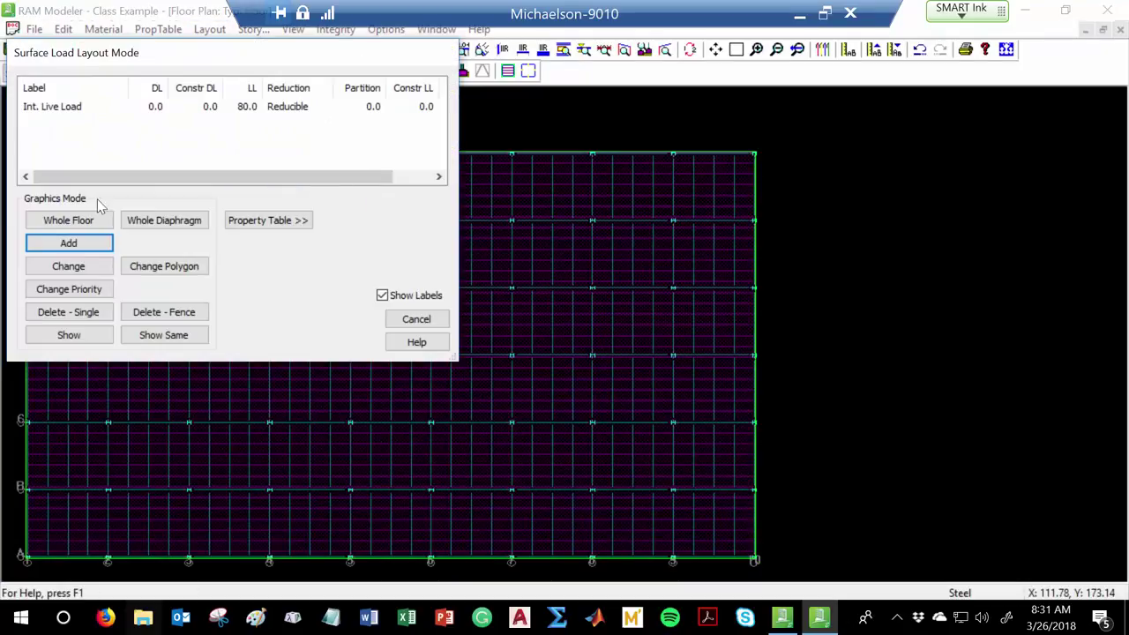
pyautogui.click(88, 109)
pyautogui.click(94, 226)
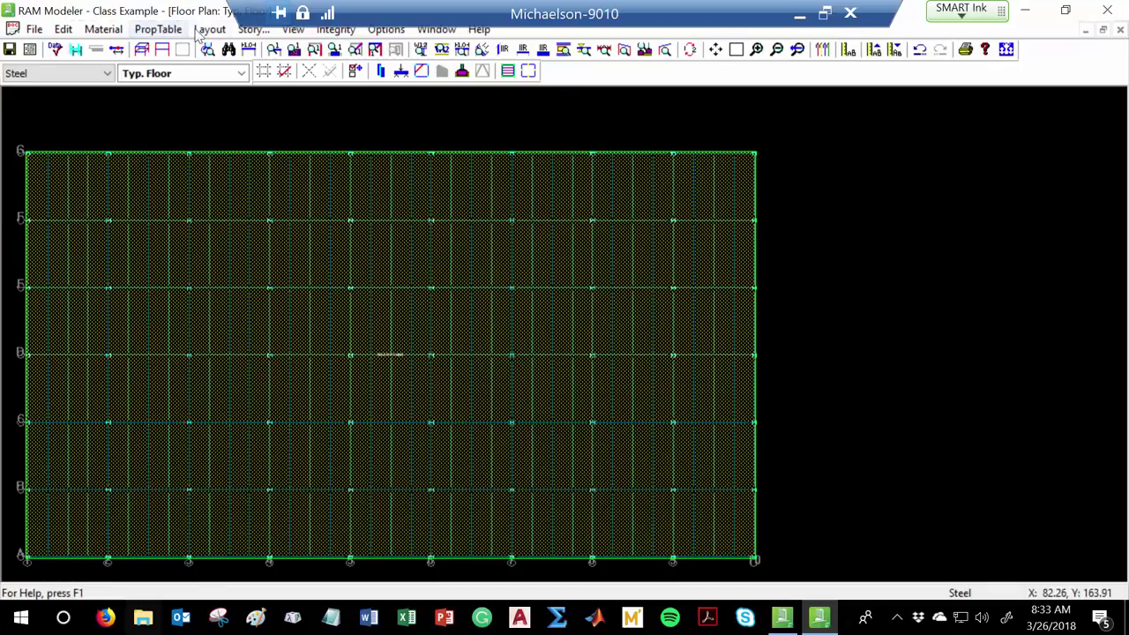
# - Switch to the Roof floor type and add standard gravity I-section steel columns at all grid intersections
pyautogui.click(185, 74)
pyautogui.click(180, 101)
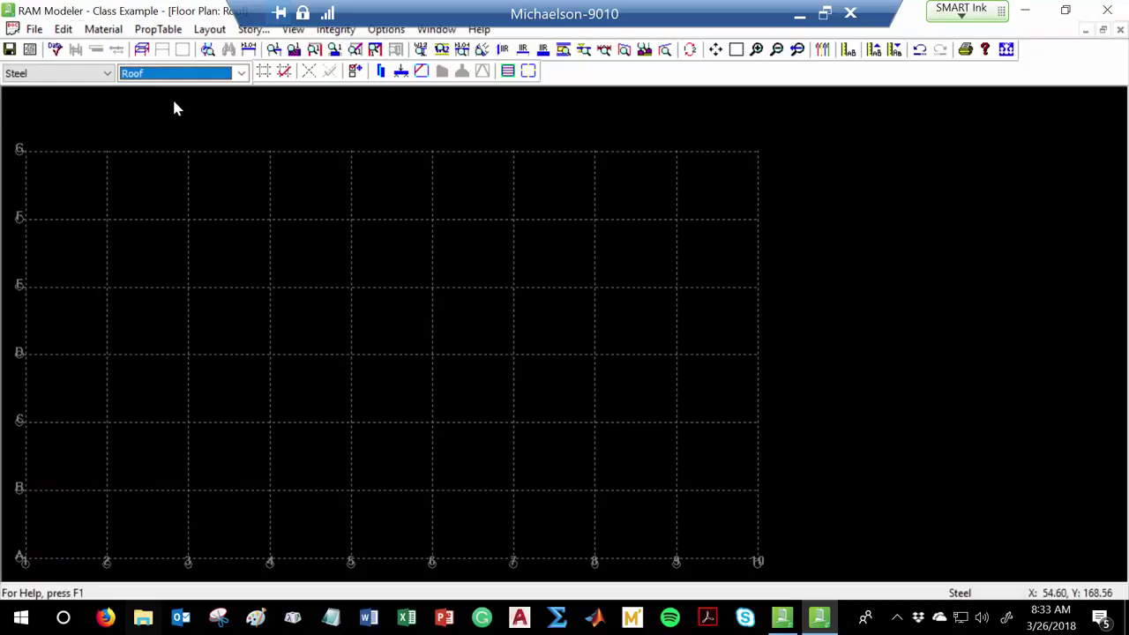
pyautogui.click(201, 31)
pyautogui.moveTo(156, 104)
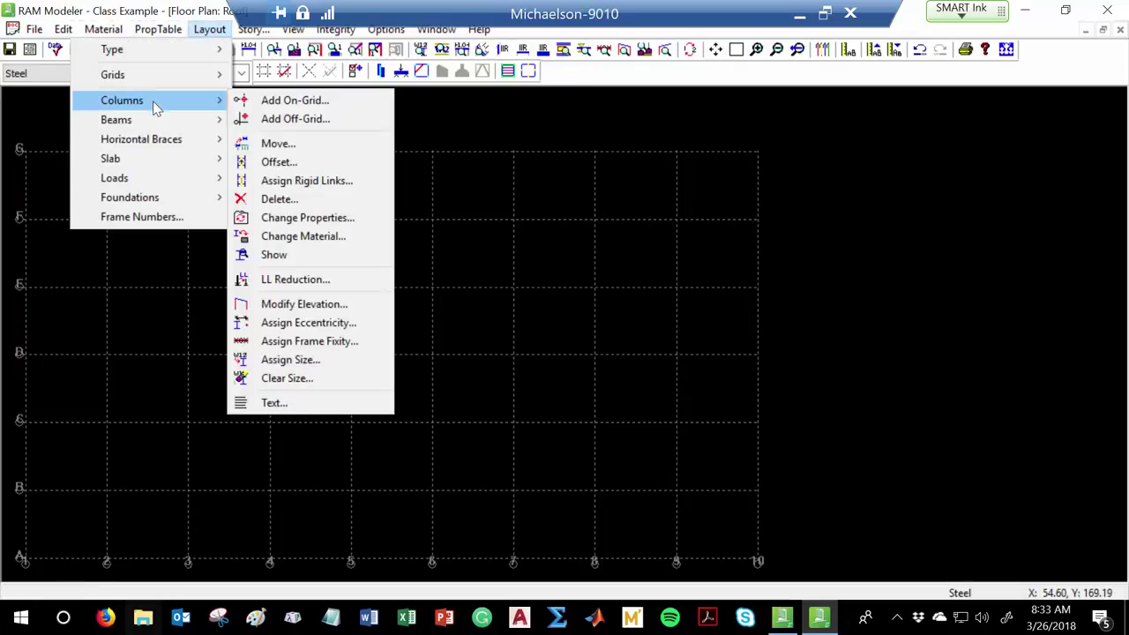
pyautogui.click(291, 101)
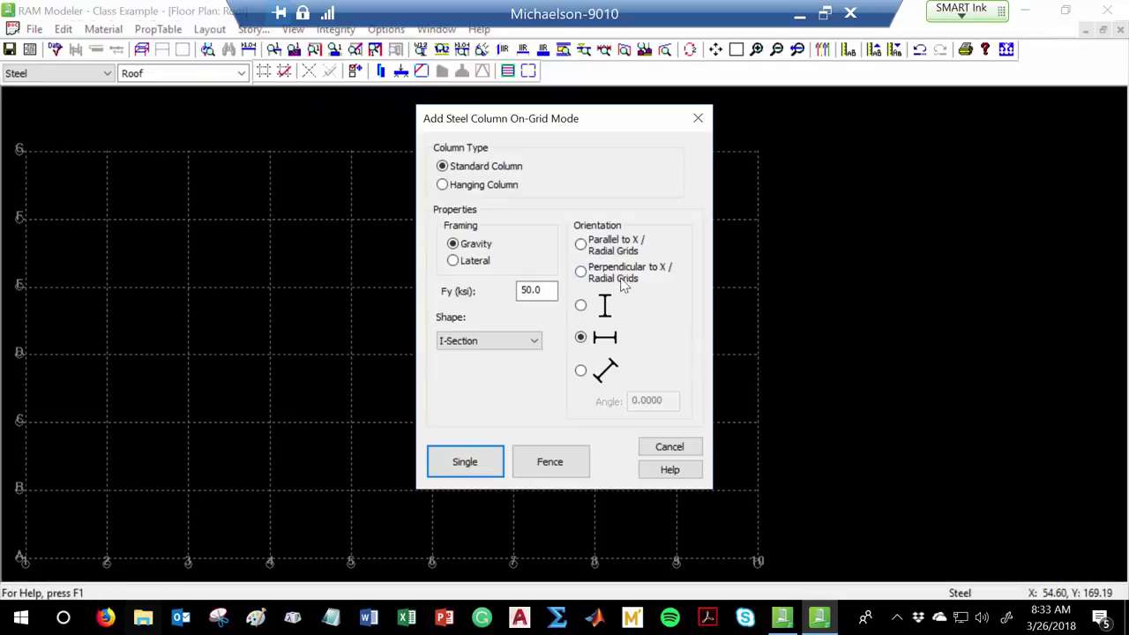
pyautogui.click(550, 461)
pyautogui.moveTo(14, 119); pyautogui.dragTo(1093, 582)
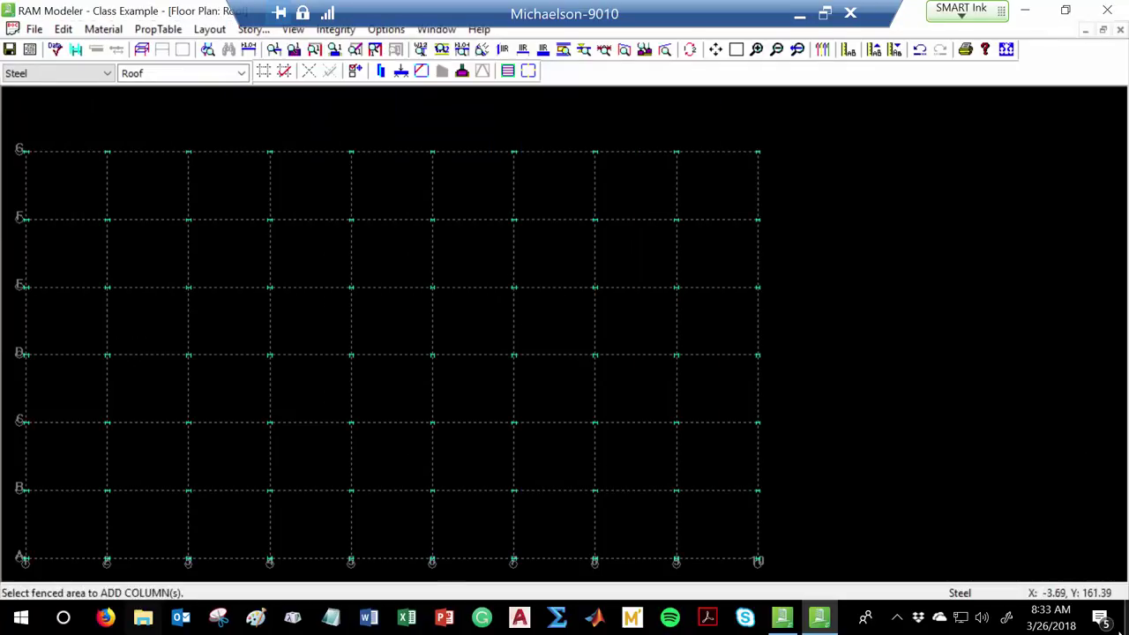
# - Add composite gravity I-section steel beams on grid between all the roof columns
pyautogui.click(203, 30)
pyautogui.moveTo(151, 120)
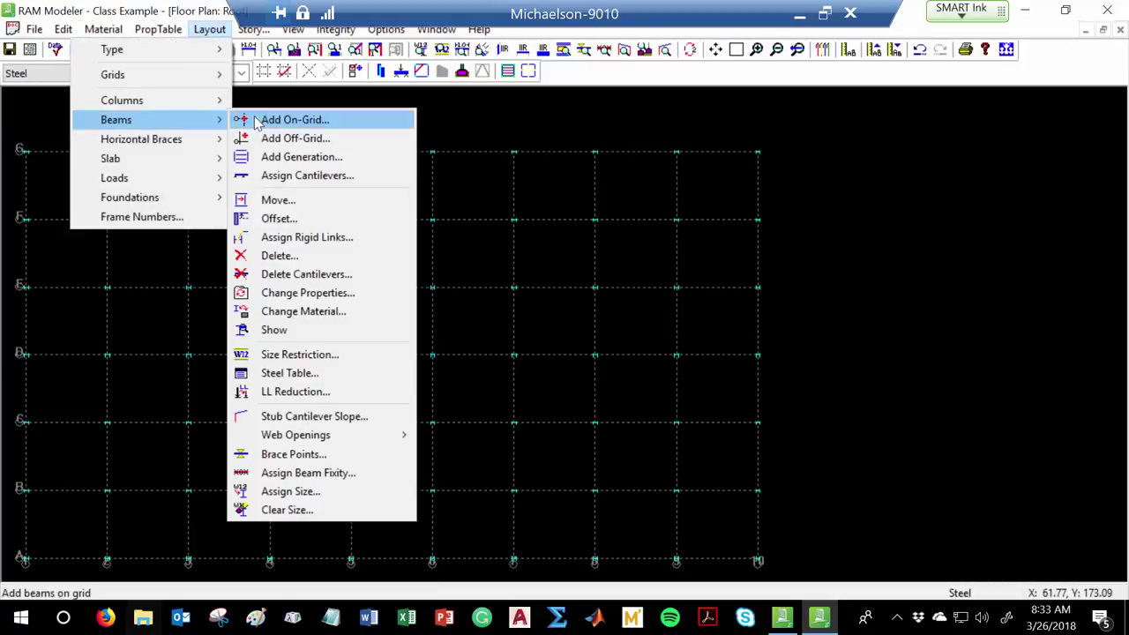
pyautogui.click(256, 121)
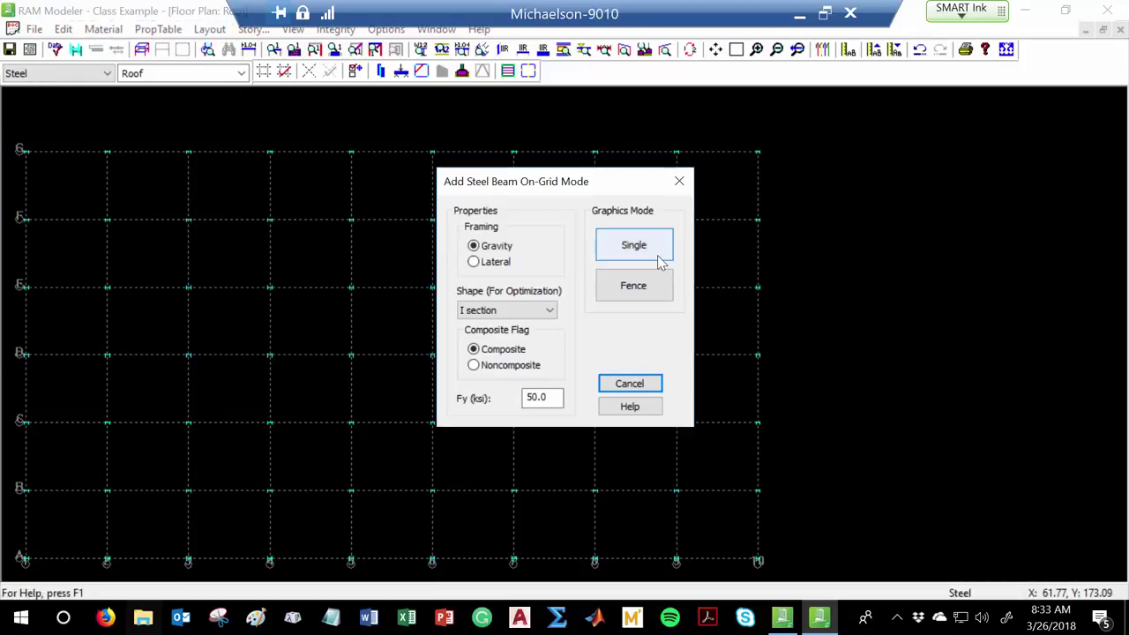
pyautogui.click(656, 291)
pyautogui.moveTo(13, 125); pyautogui.dragTo(262, 491)
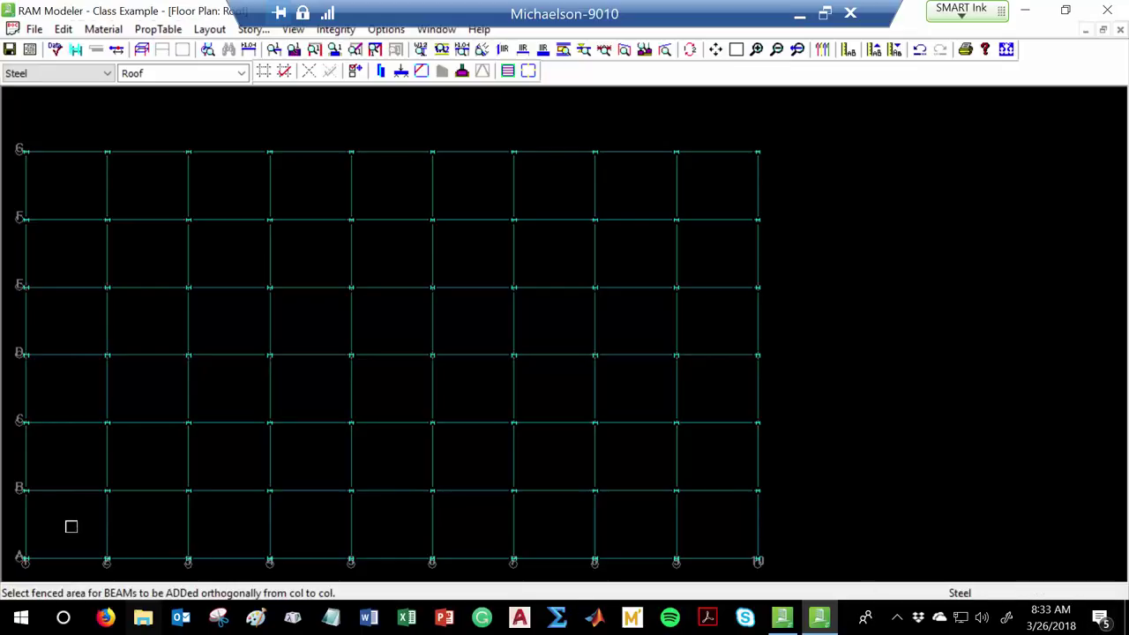
# - Switch the member material to Steel Joist and generate joists with 5 equal spaces per beam across the bay row from grid A to B
pyautogui.click(97, 76)
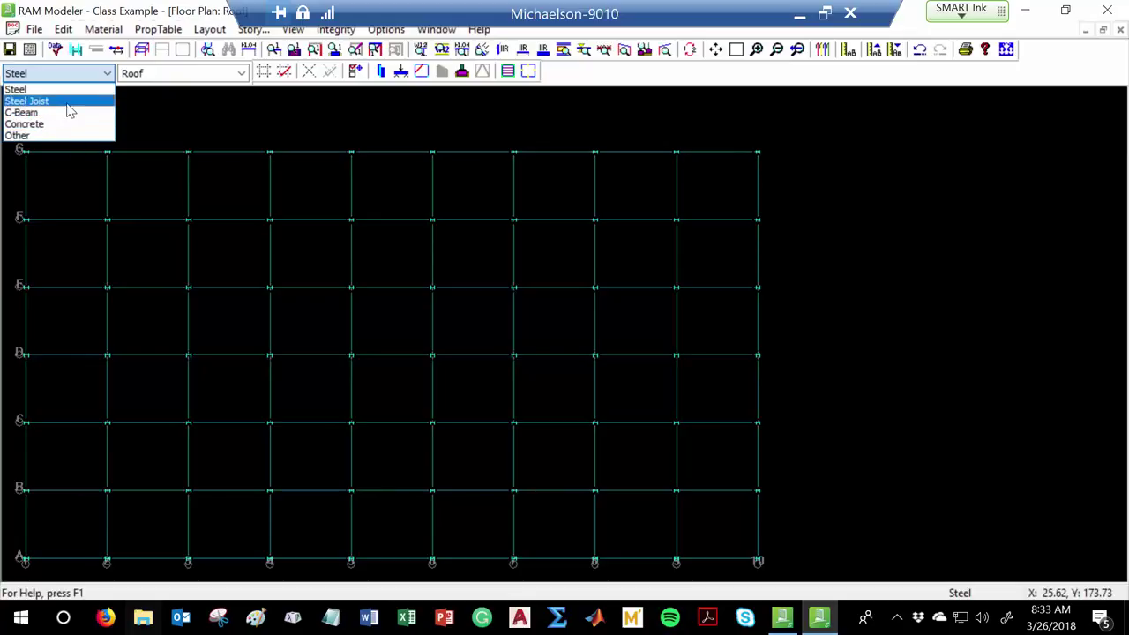
pyautogui.click(67, 101)
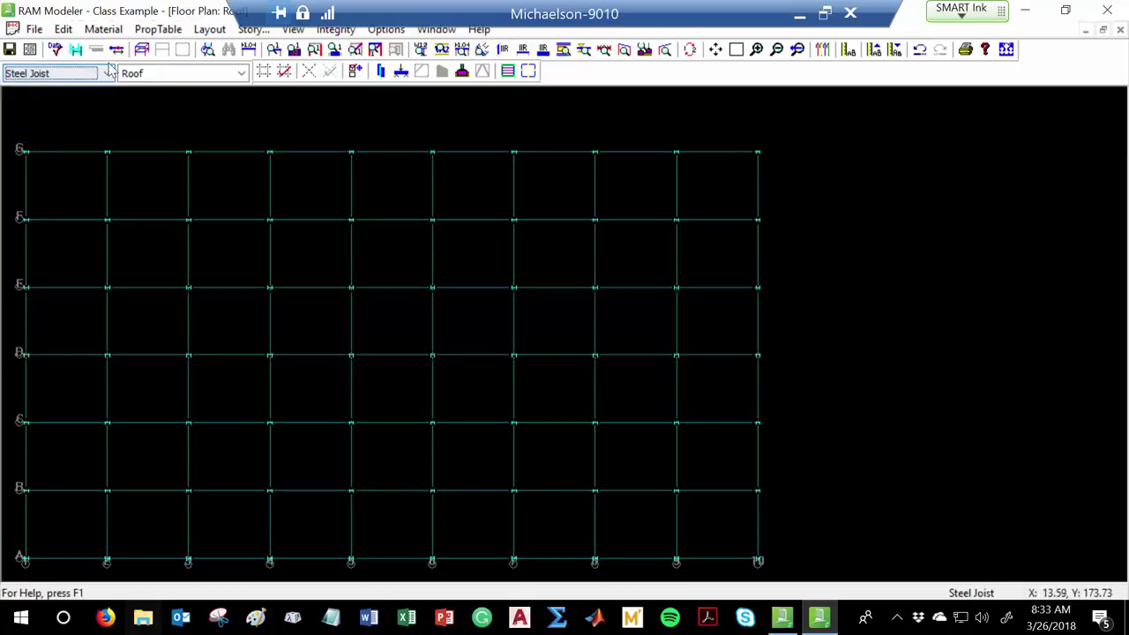
pyautogui.click(205, 30)
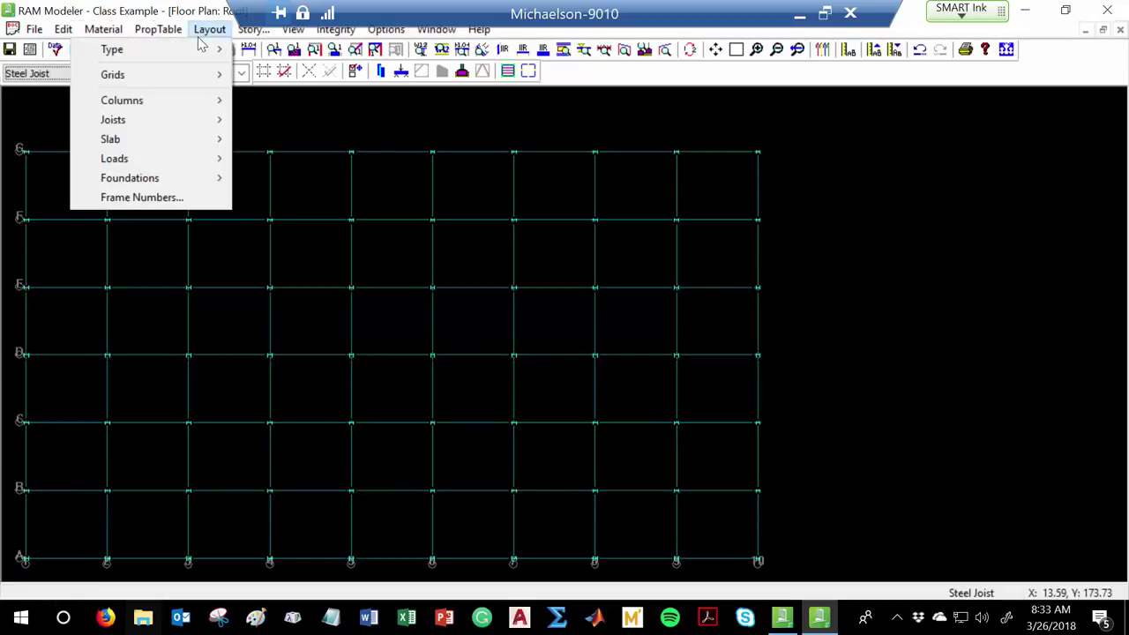
pyautogui.moveTo(184, 120)
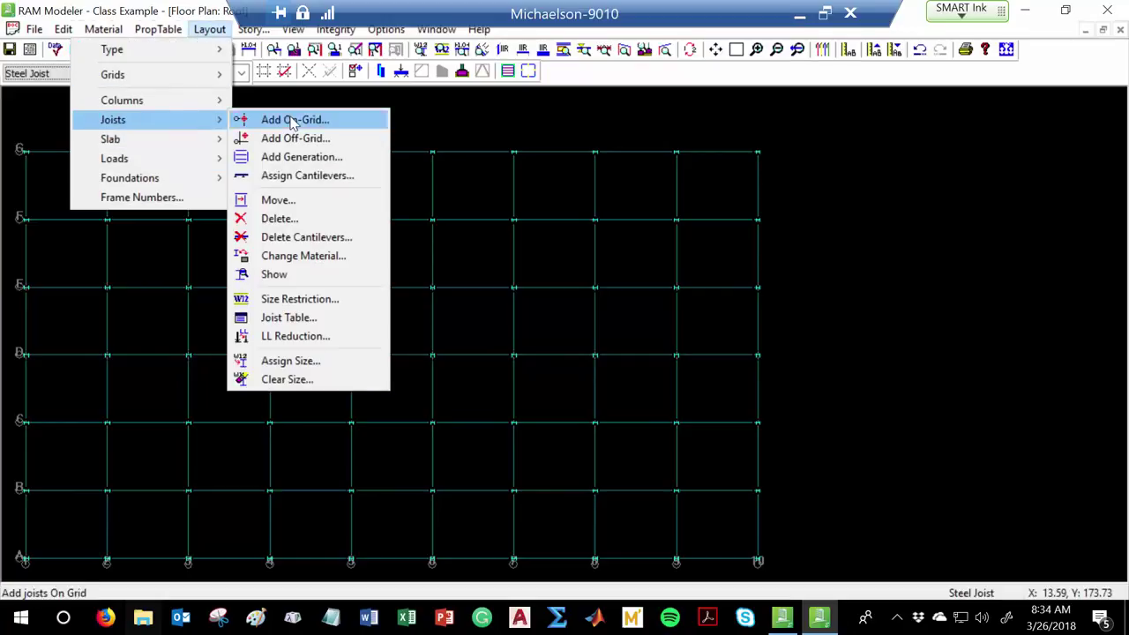
pyautogui.click(325, 157)
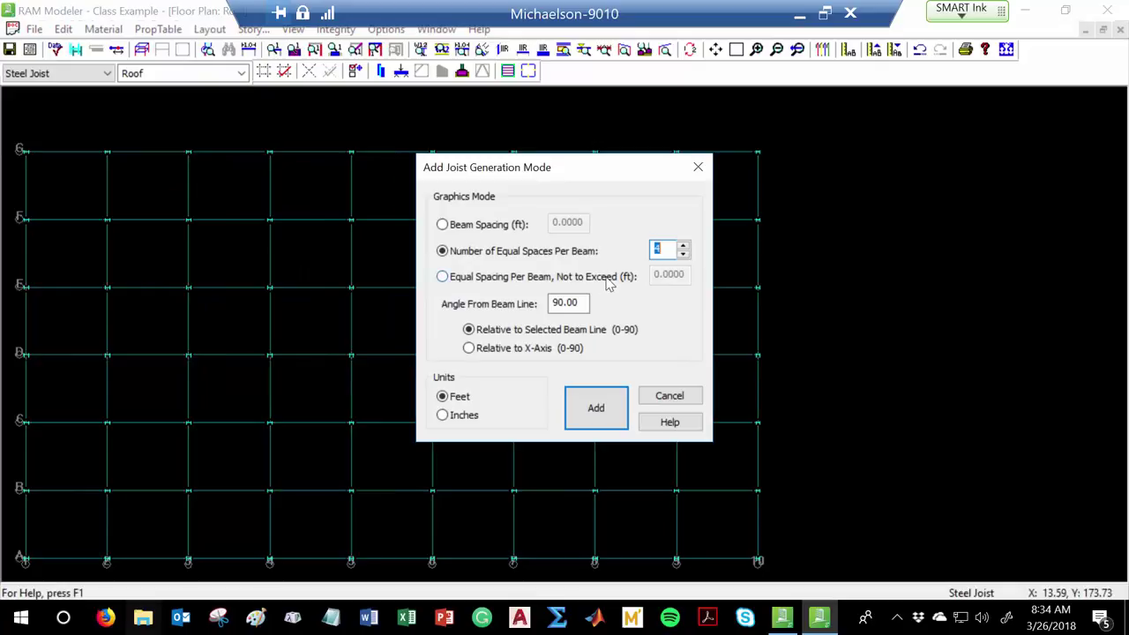
pyautogui.write('5')
pyautogui.click(615, 405)
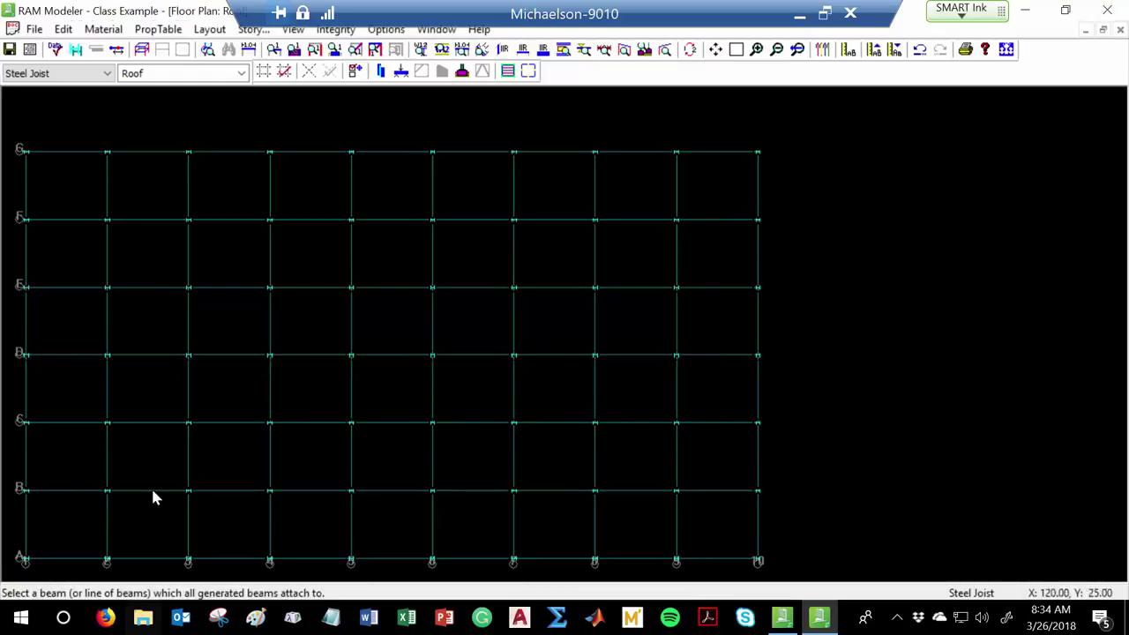
pyautogui.moveTo(25, 560); pyautogui.dragTo(757, 561)
pyautogui.click(723, 333)
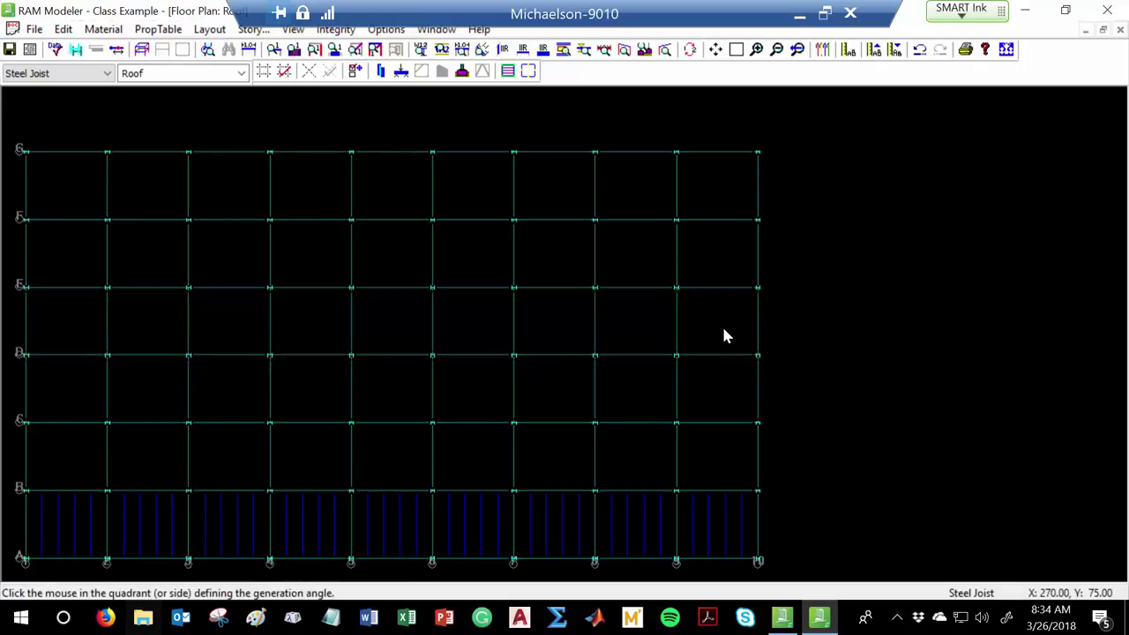
pyautogui.click(723, 336)
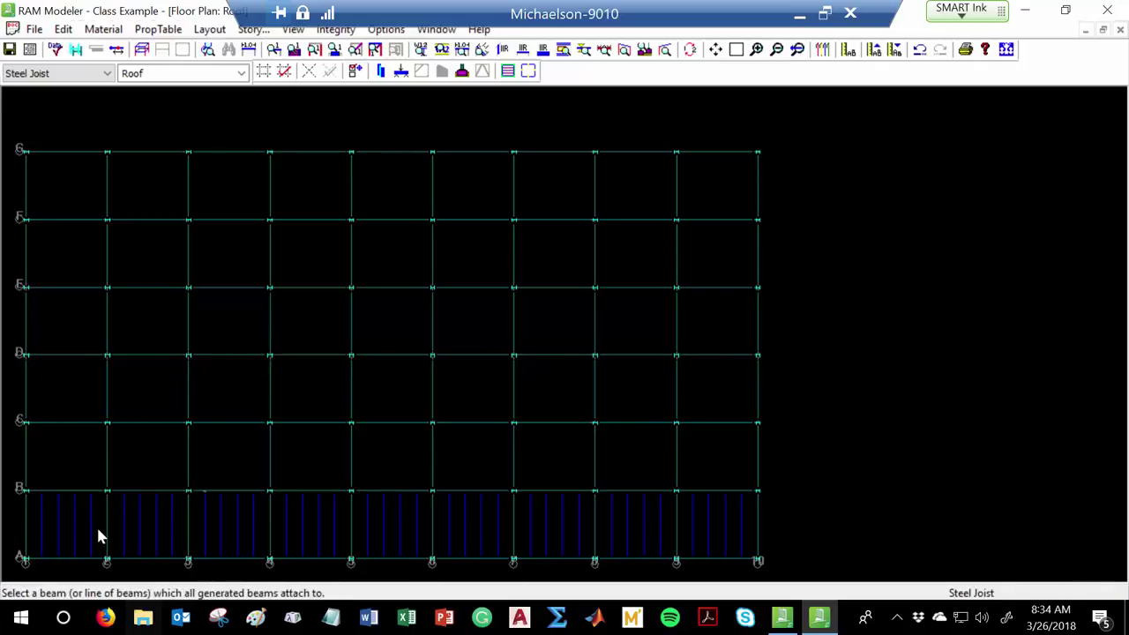
# - Generate joists with the same settings in all remaining bay rows between grids B and G
pyautogui.moveTo(28, 487); pyautogui.dragTo(751, 484)
pyautogui.click(720, 393)
pyautogui.moveTo(25, 429); pyautogui.dragTo(771, 446)
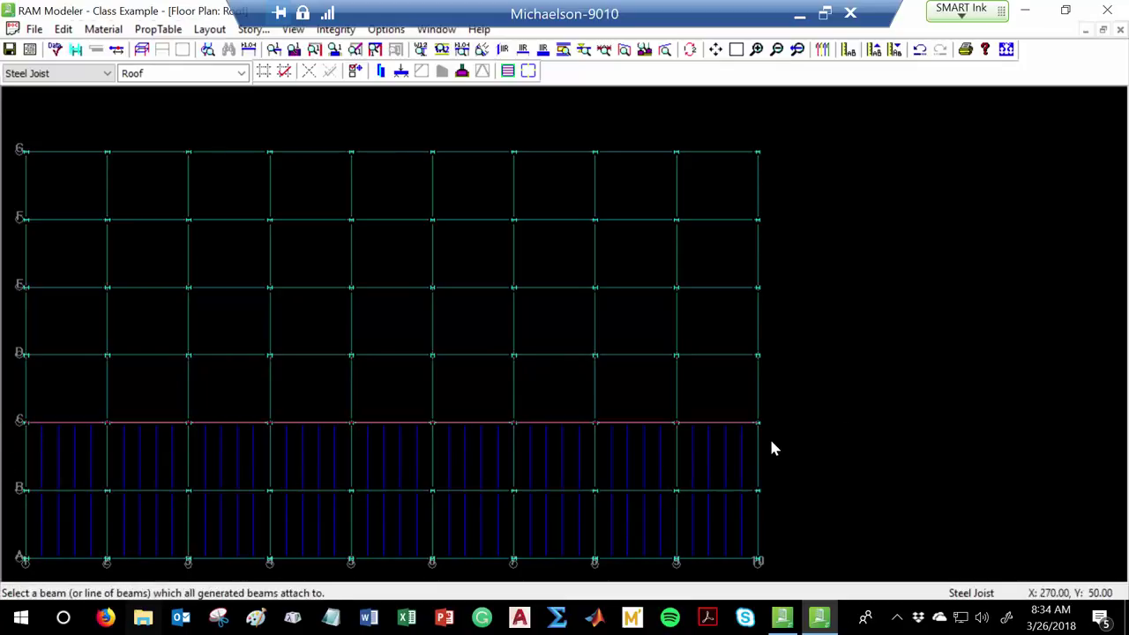
pyautogui.click(654, 394)
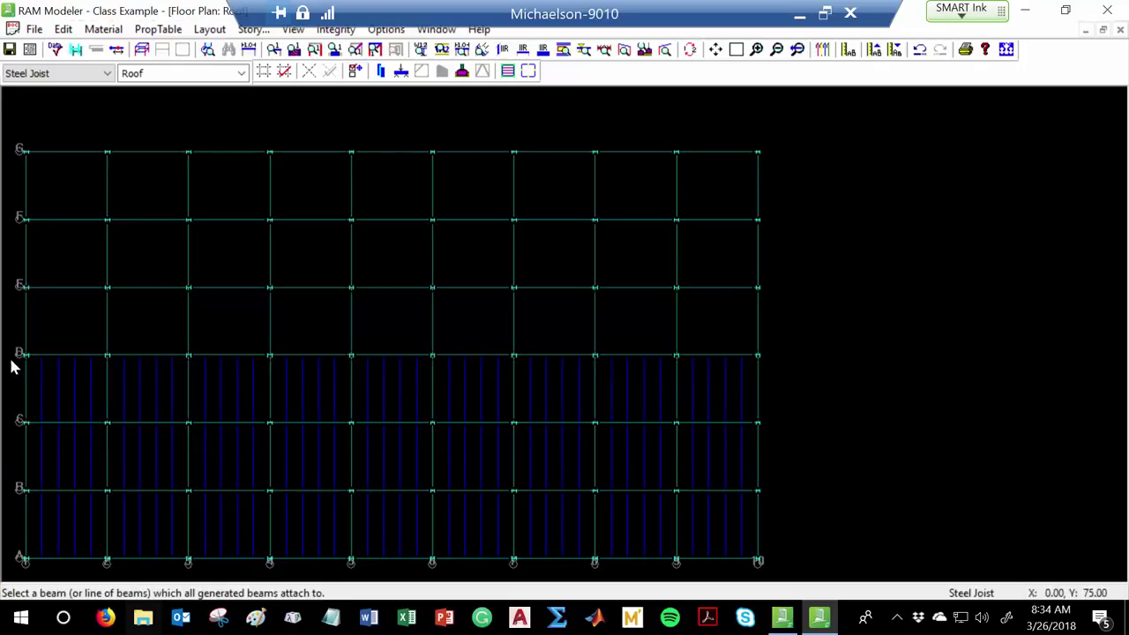
pyautogui.moveTo(24, 364); pyautogui.dragTo(746, 367)
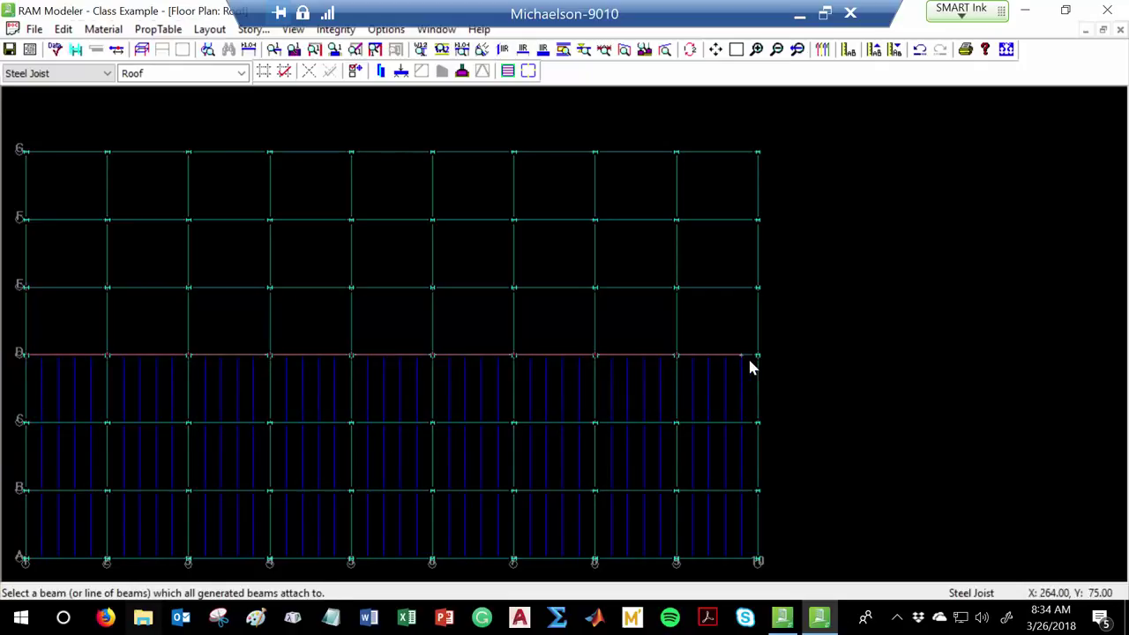
pyautogui.click(666, 328)
pyautogui.moveTo(25, 295)
pyautogui.mouseDown()
pyautogui.moveTo(385, 313)
pyautogui.moveTo(705, 304)
pyautogui.moveTo(755, 288)
pyautogui.mouseUp()
pyautogui.click(743, 249)
pyautogui.moveTo(26, 158)
pyautogui.mouseDown()
pyautogui.moveTo(607, 179)
pyautogui.moveTo(749, 168)
pyautogui.moveTo(745, 183)
pyautogui.mouseUp()
pyautogui.click(746, 182)
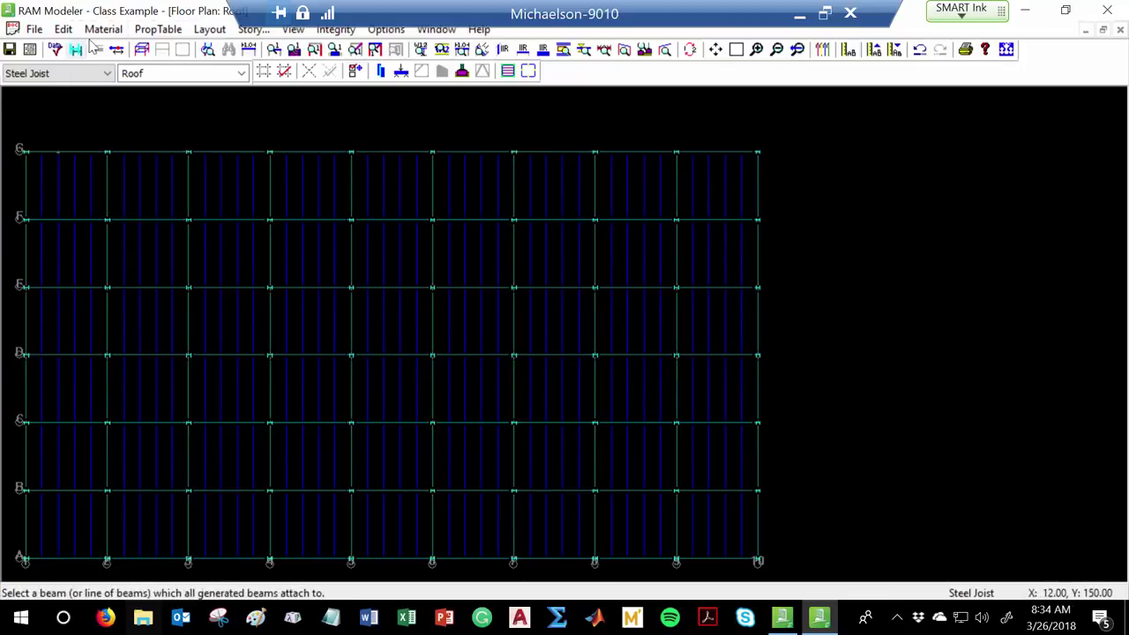
# - Define a noncomposite deck property labelled Roof System with a self-weight of 10 psf and accept it
pyautogui.click(154, 29)
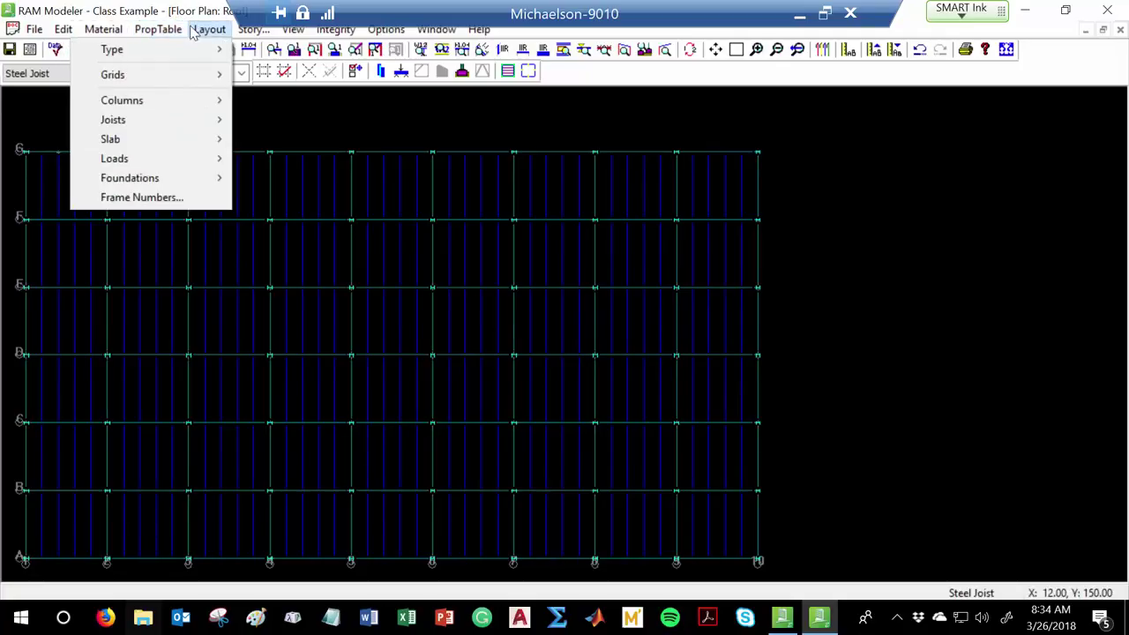
pyautogui.moveTo(162, 76)
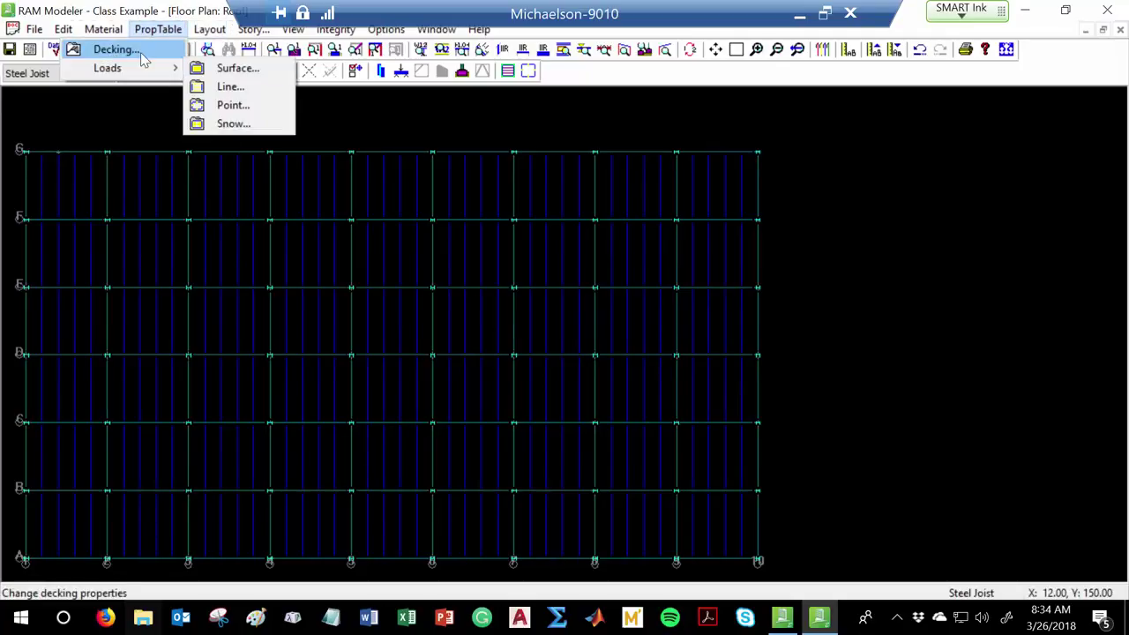
pyautogui.click(114, 49)
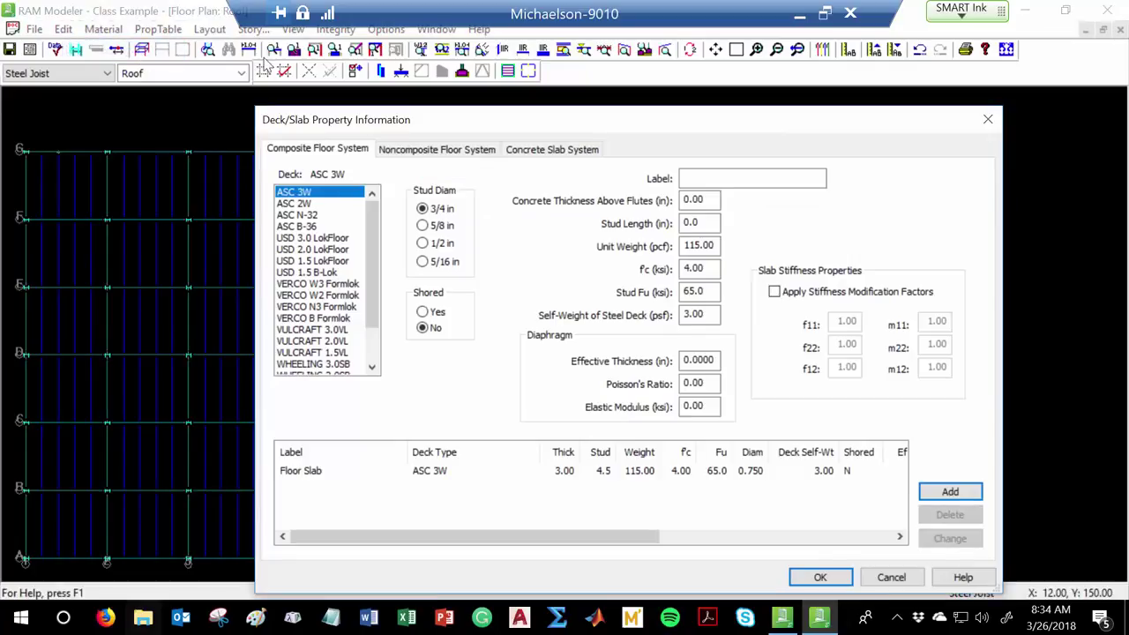
pyautogui.click(455, 151)
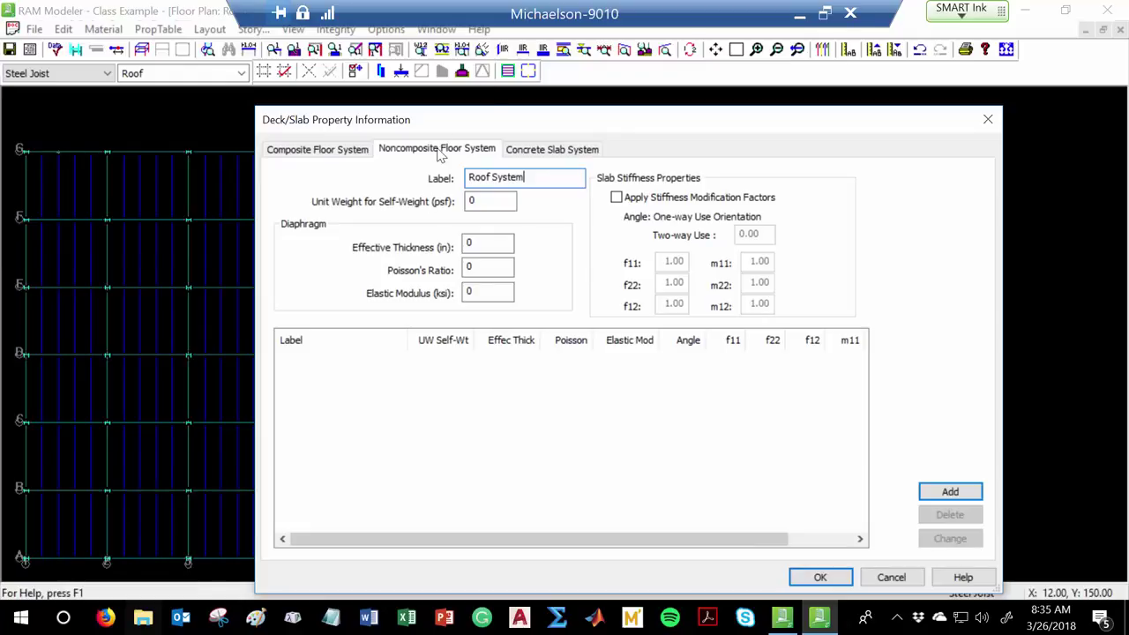
pyautogui.press('Tab')
pyautogui.click(952, 499)
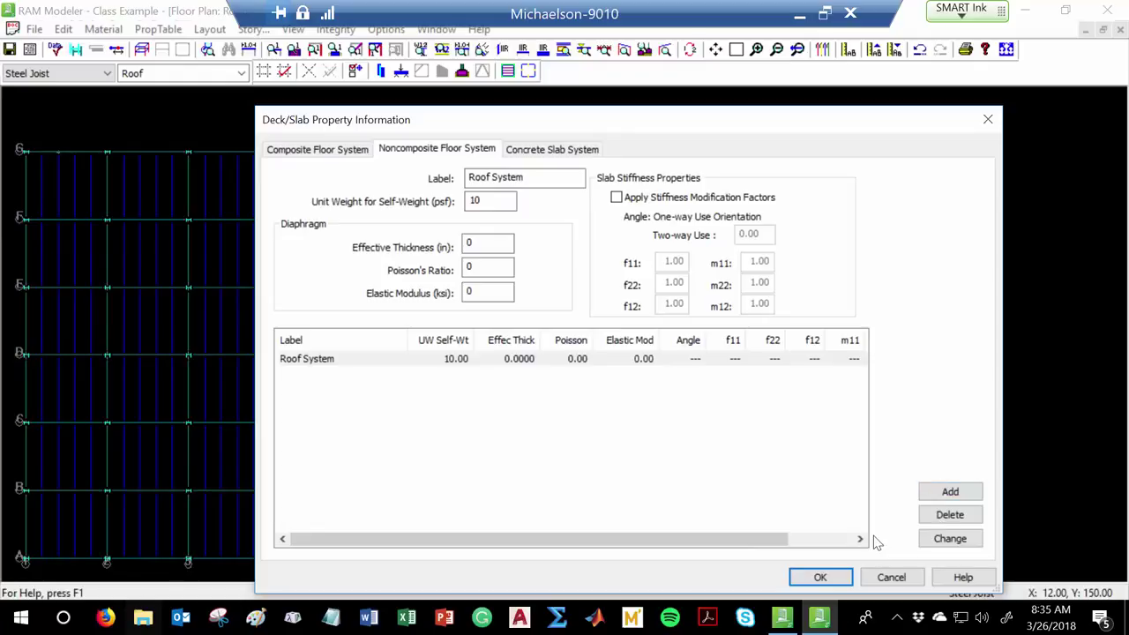
pyautogui.click(820, 577)
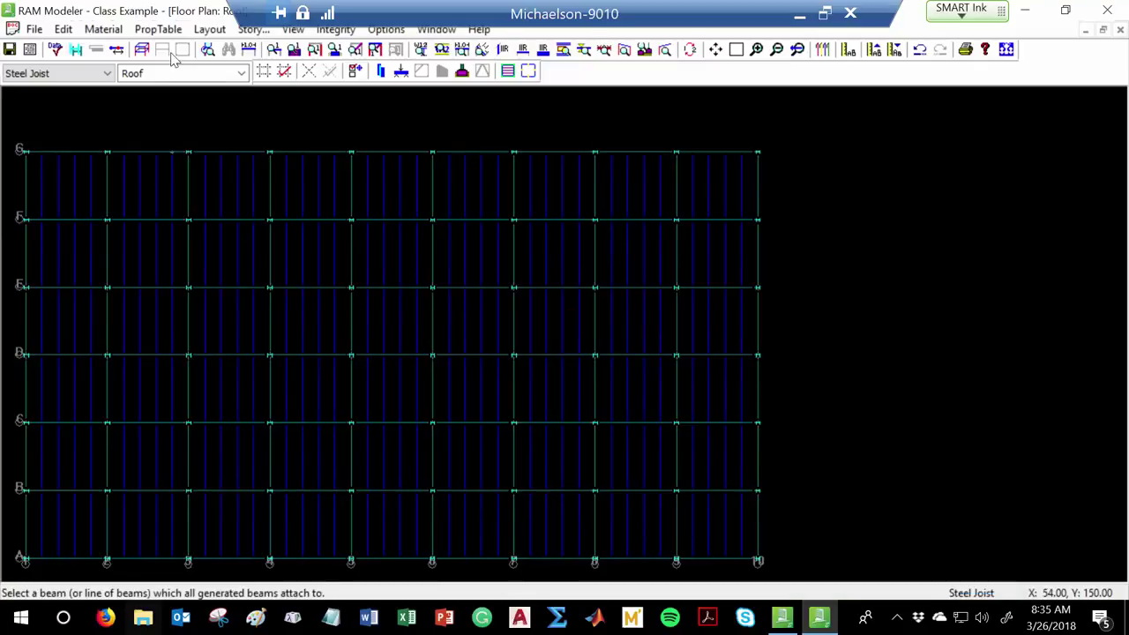
# - Add a slab edge with a 6 in overhang around the whole roof perimeter
pyautogui.click(153, 32)
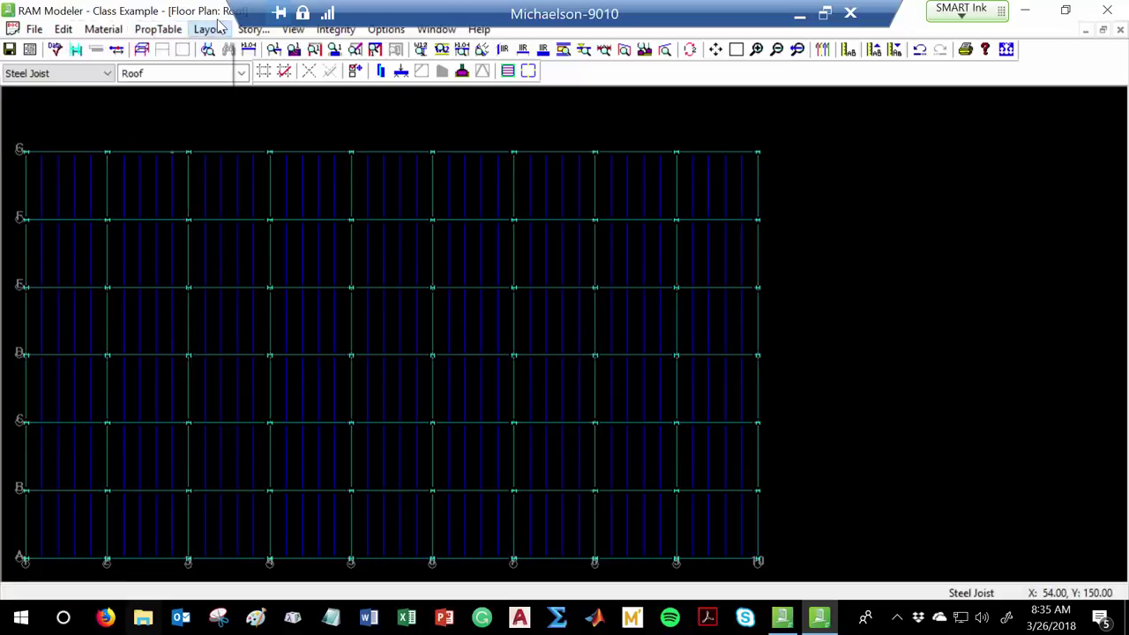
pyautogui.moveTo(210, 29)
pyautogui.moveTo(171, 141)
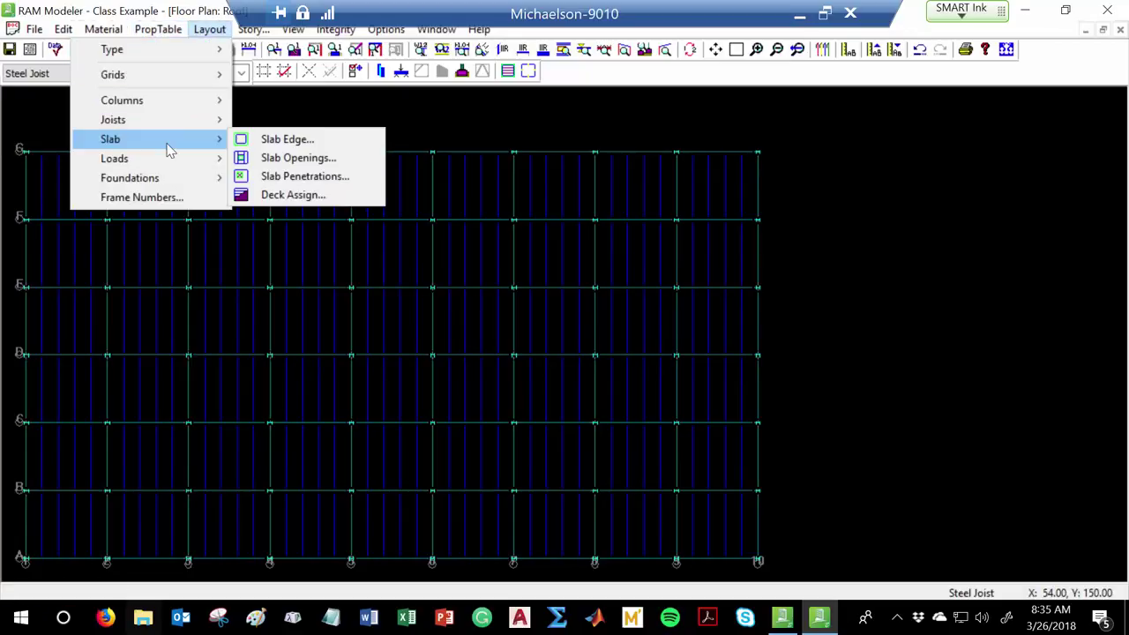
pyautogui.click(268, 142)
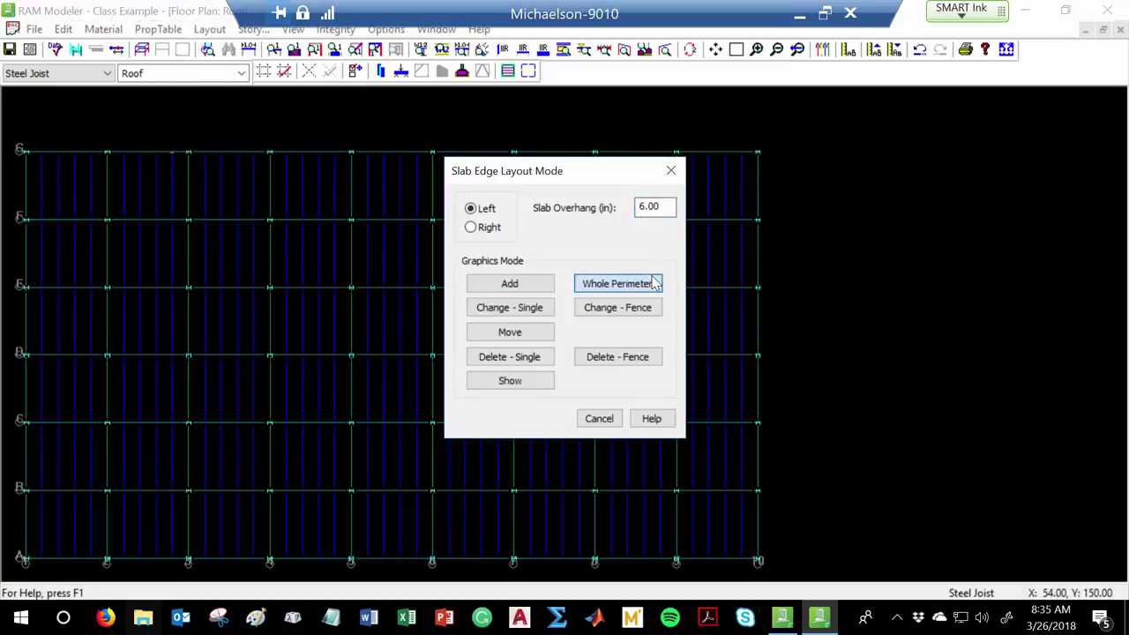
pyautogui.click(644, 283)
# - Set deck assignment to the noncomposite framing system and try to assign the Roof System deck by whole diaphragm
pyautogui.click(205, 32)
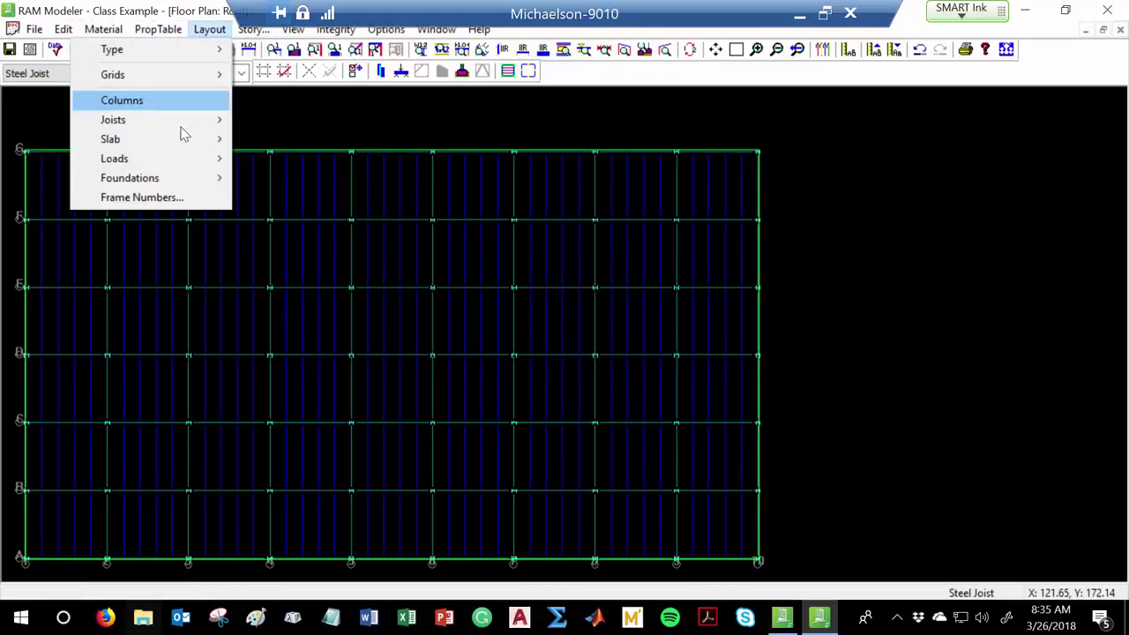
pyautogui.moveTo(167, 143)
pyautogui.click(276, 196)
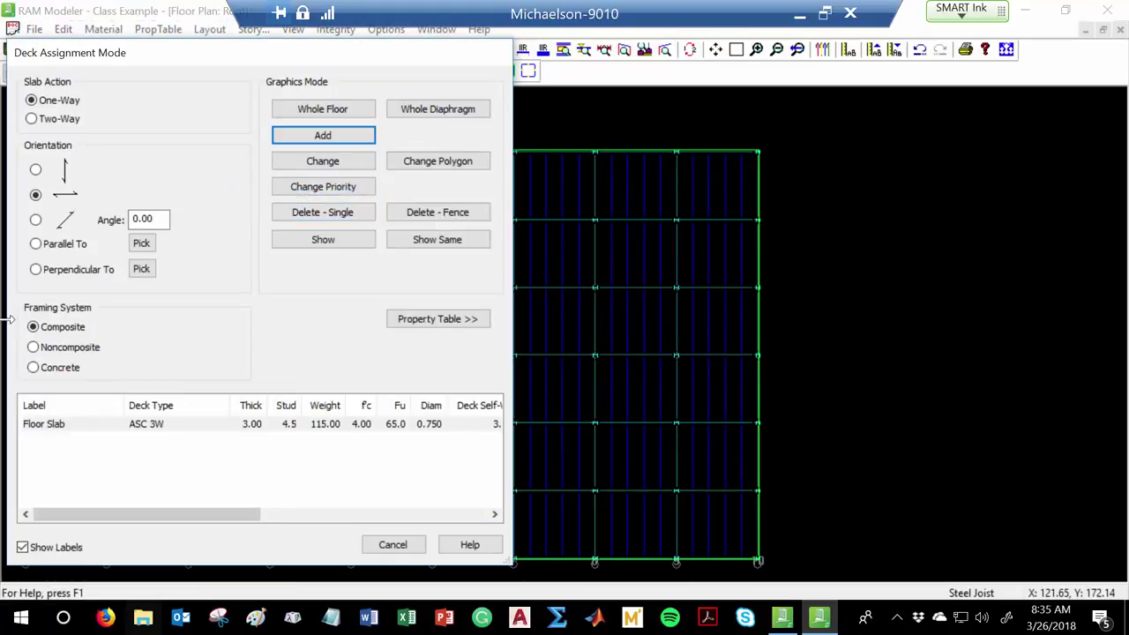
pyautogui.click(33, 346)
pyautogui.click(88, 425)
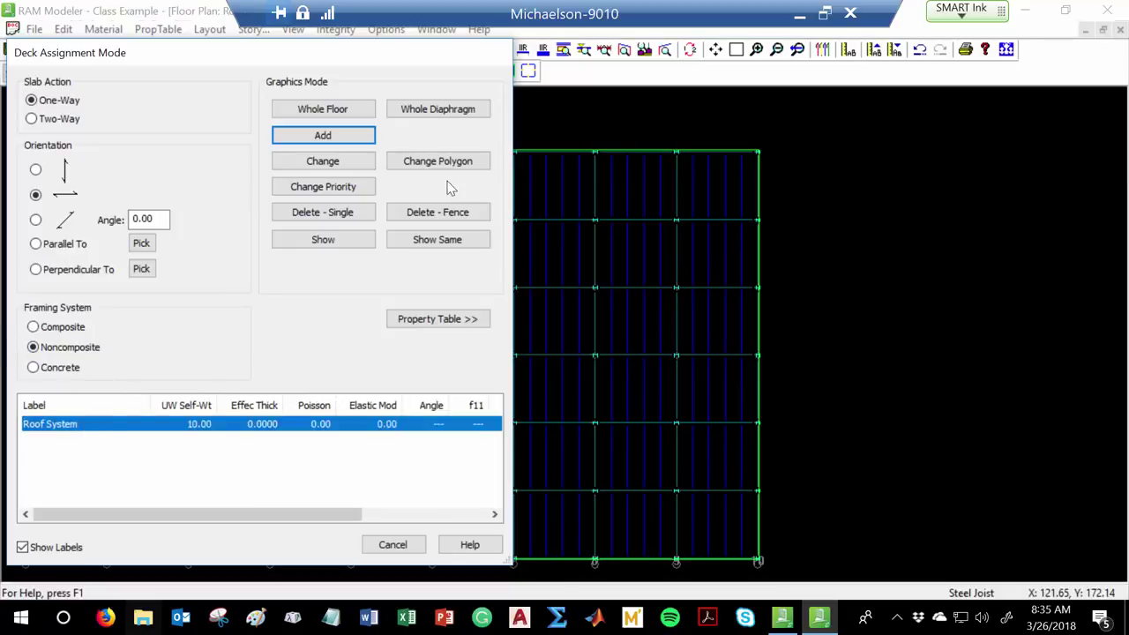
pyautogui.click(413, 107)
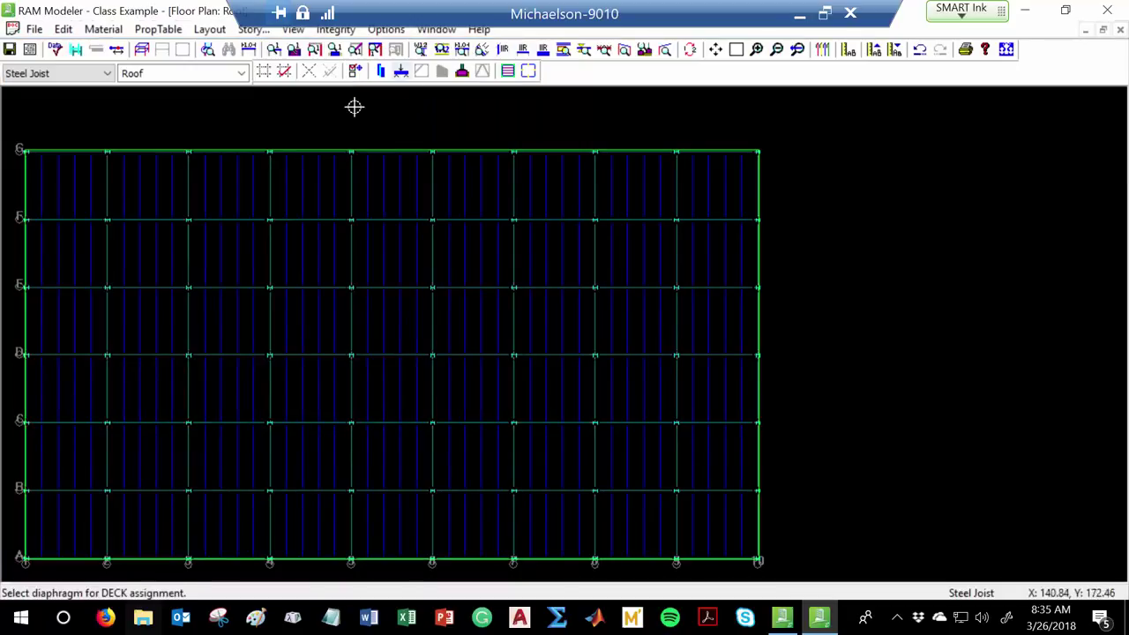
# - Assign the noncomposite Roof System deck to the whole roof floor with one-way action and horizontal orientation
pyautogui.click(209, 29)
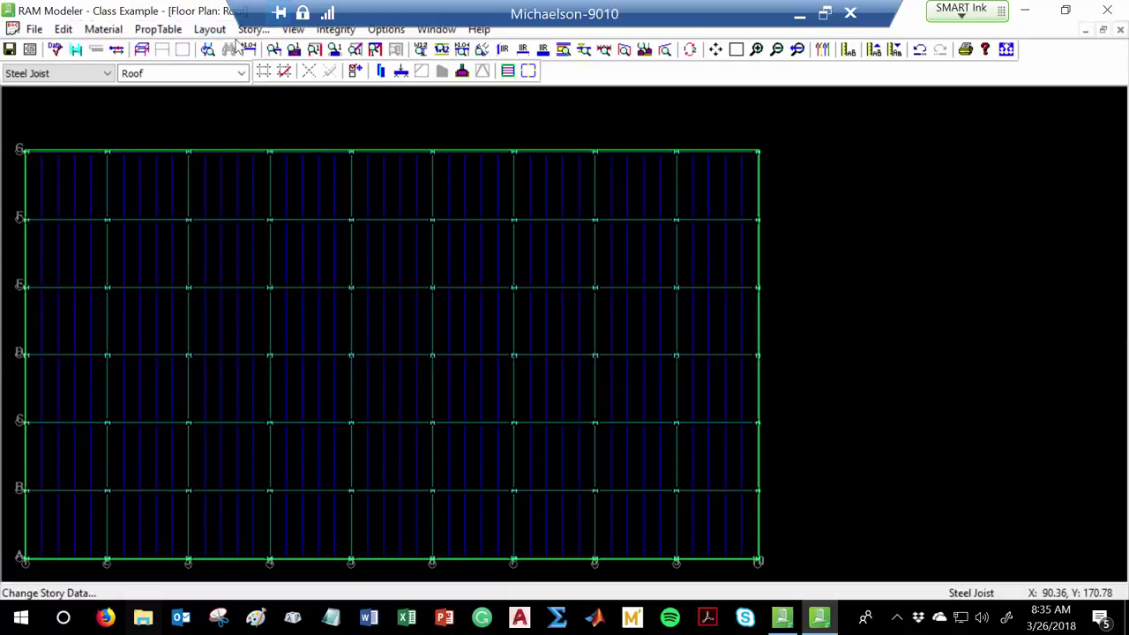
pyautogui.moveTo(209, 29)
pyautogui.moveTo(179, 144)
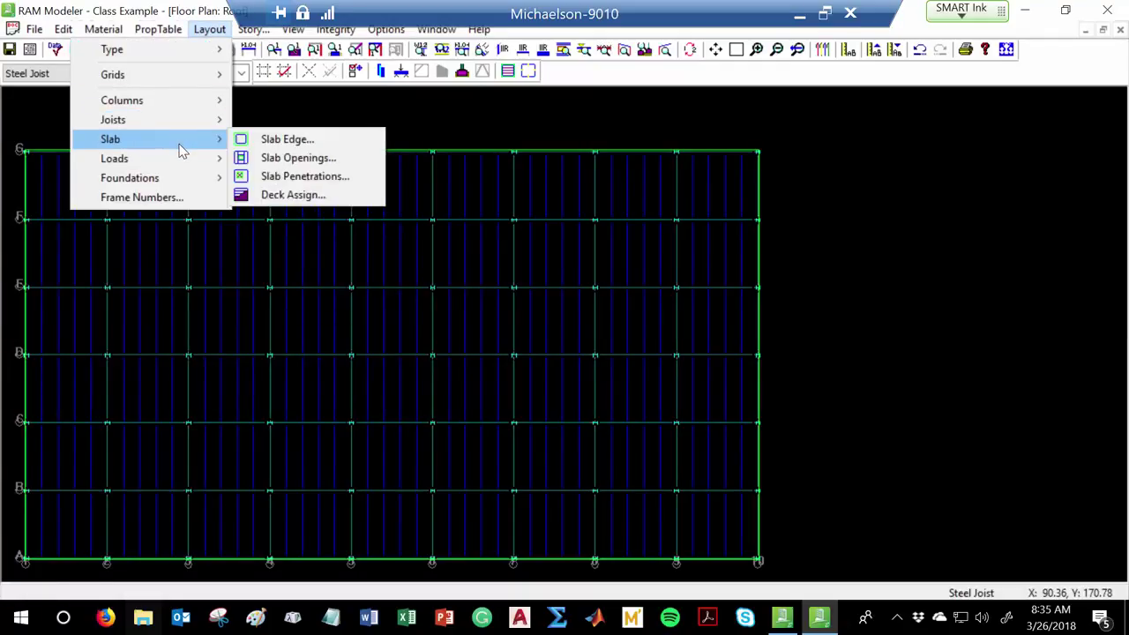
pyautogui.click(305, 194)
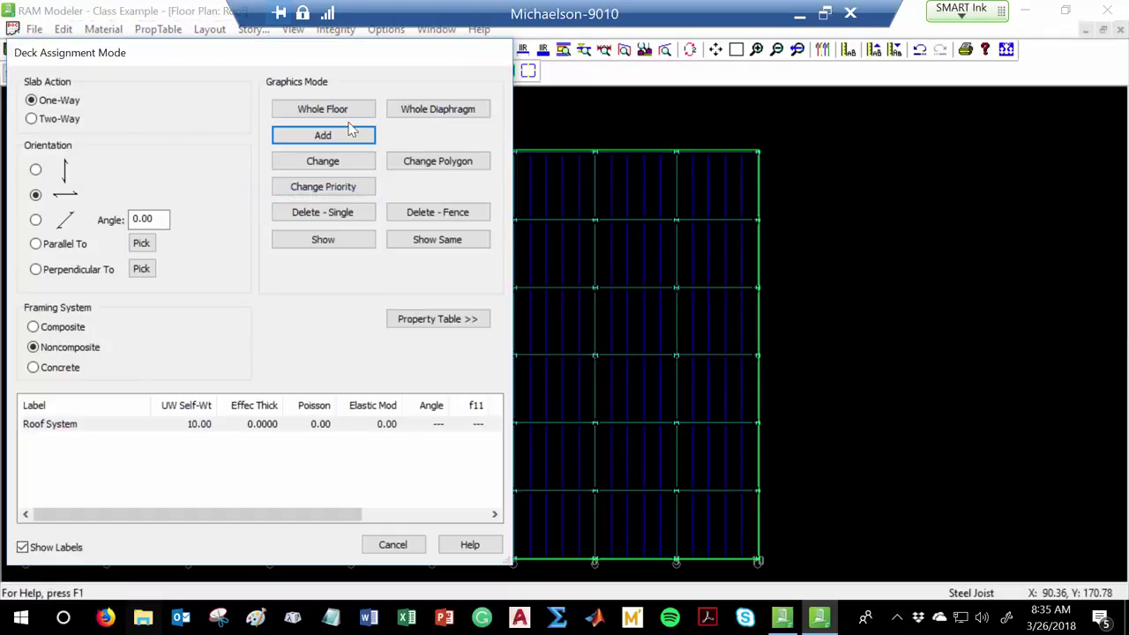
pyautogui.click(109, 428)
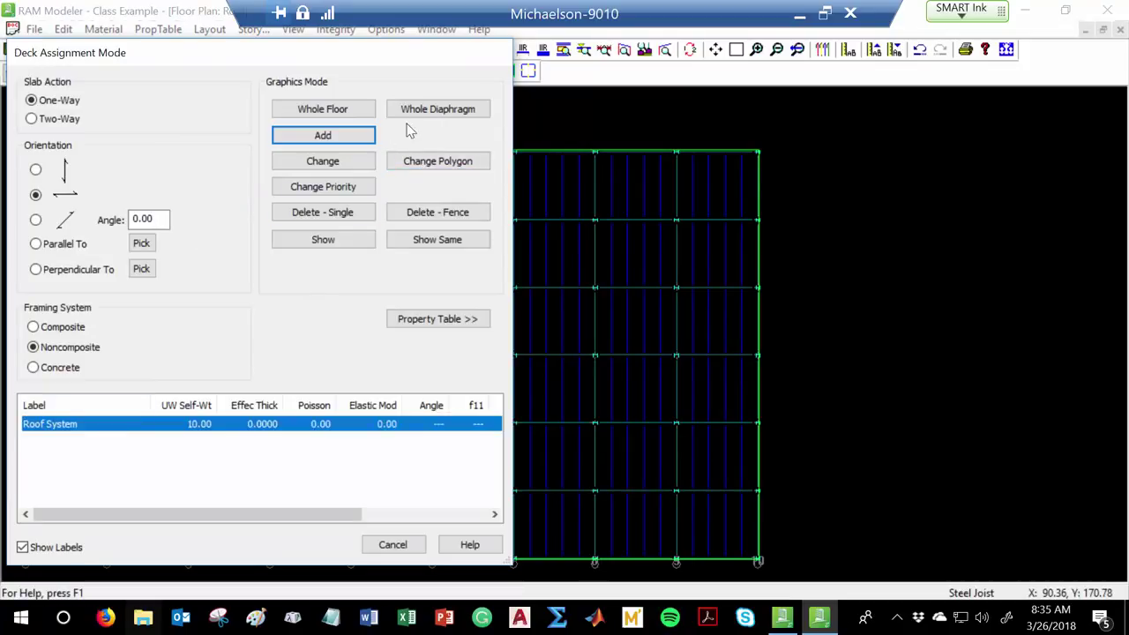
pyautogui.click(314, 107)
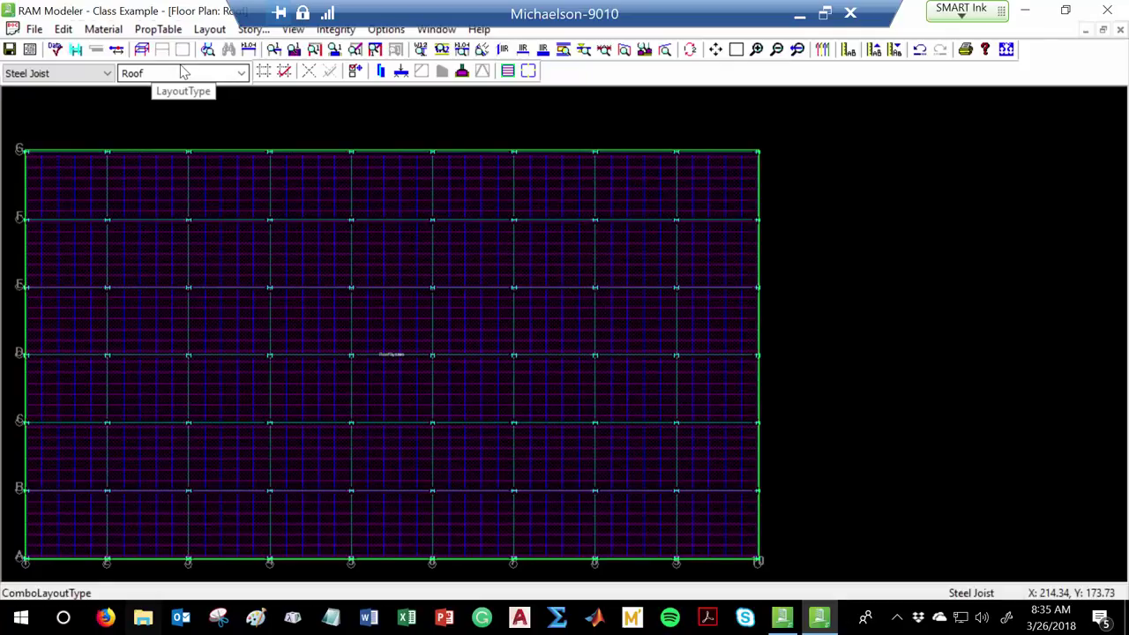
# - Add a level 7 story named Roof with the Roof floor type and a 12 ft floor-to-floor height, and accept the story data
pyautogui.click(253, 29)
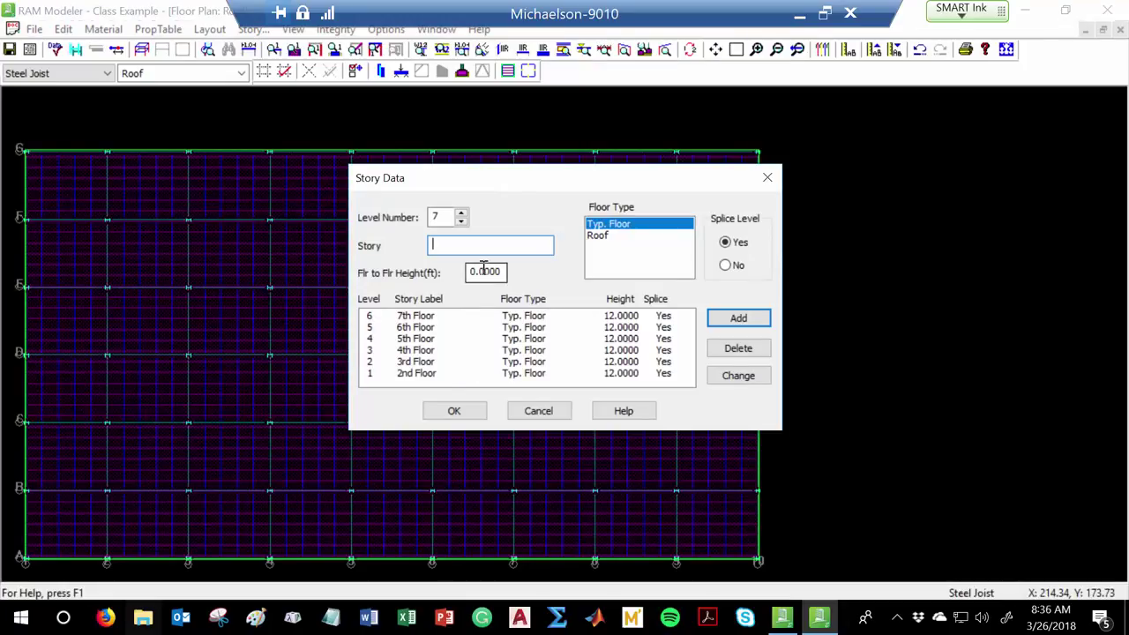
pyautogui.press('BackSpace')
pyautogui.press('BackSpace')
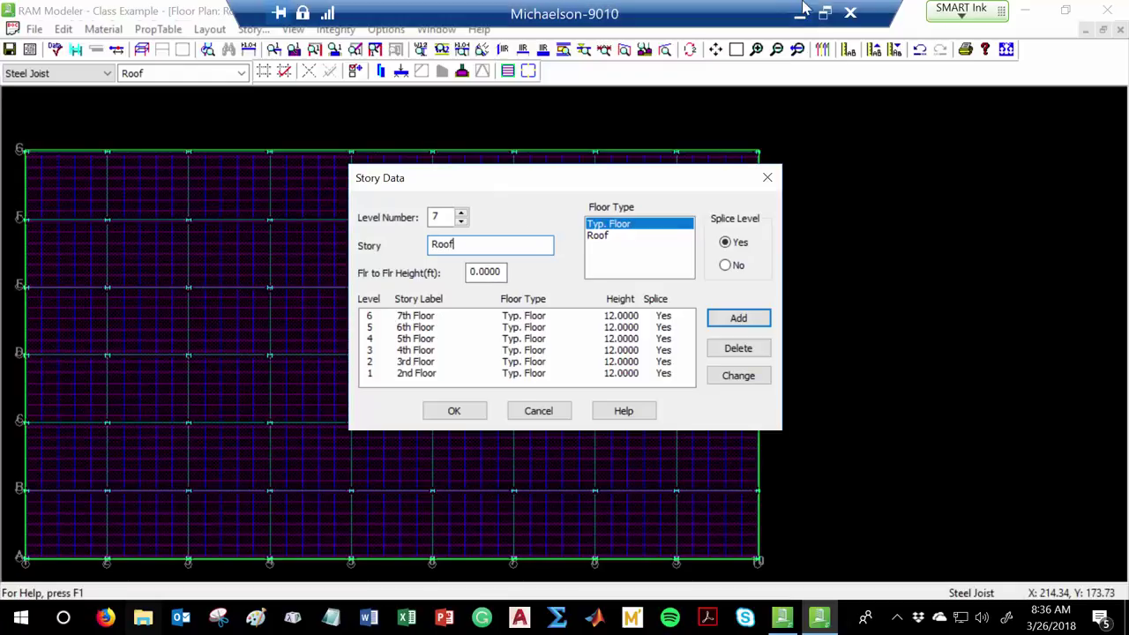
pyautogui.click(599, 236)
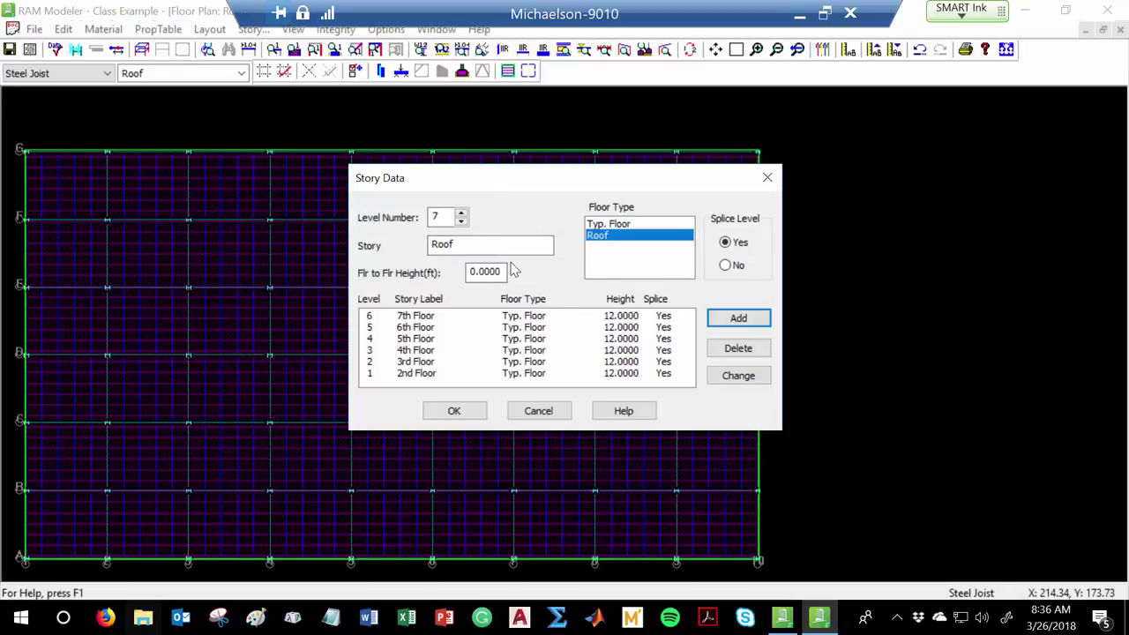
pyautogui.moveTo(501, 272); pyautogui.dragTo(368, 279)
pyautogui.write('12')
pyautogui.click(738, 318)
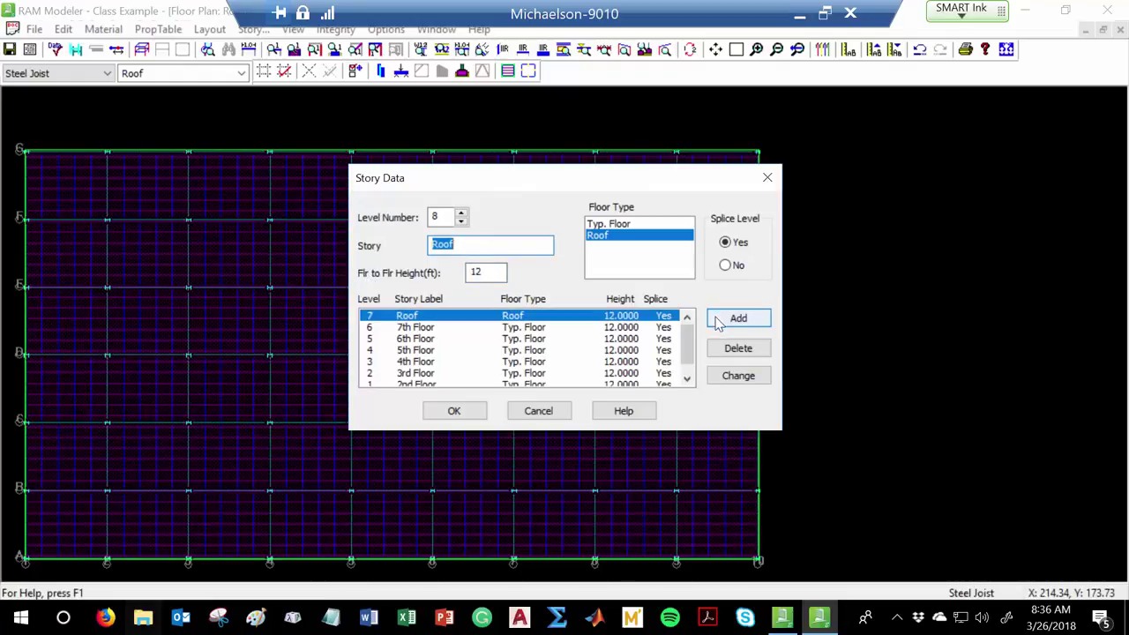
pyautogui.click(455, 411)
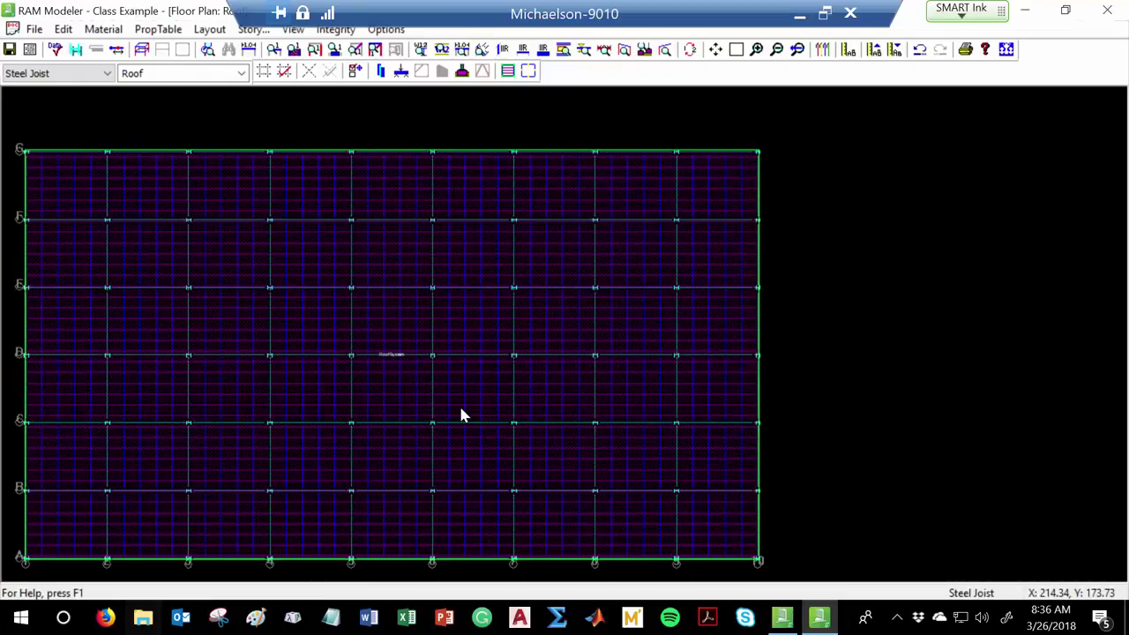
# - Open the building in 3D and examine the steel joists under the roof deck up close
pyautogui.click(142, 50)
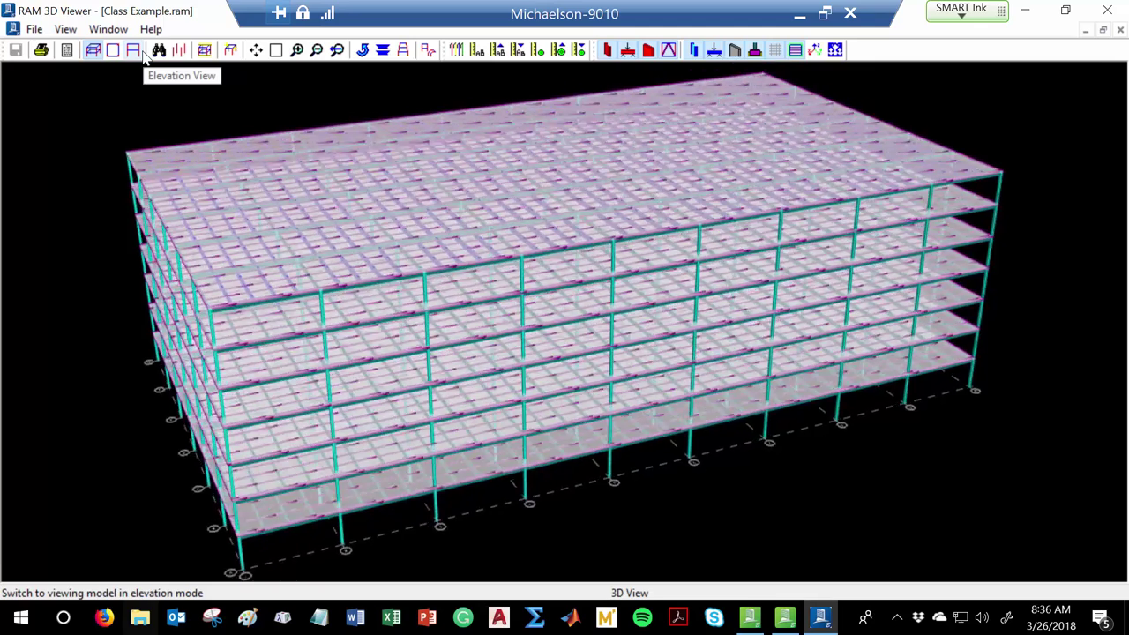
pyautogui.scroll(-3, 307, 117)
pyautogui.scroll(5, 487, 216)
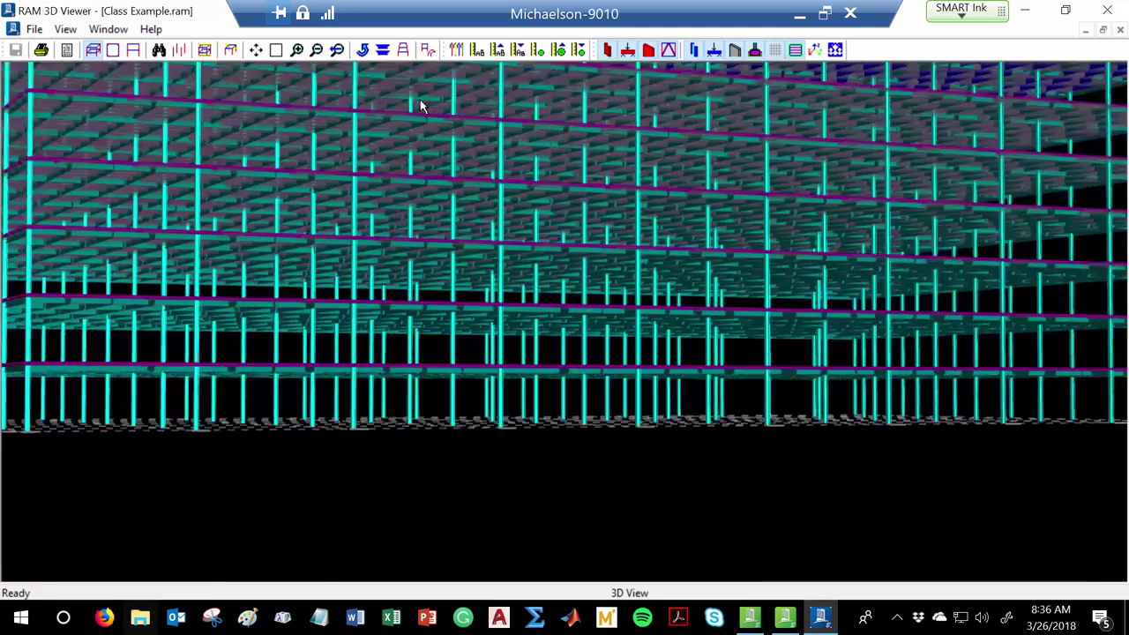
pyautogui.click(256, 49)
pyautogui.scroll(5, 411, 219)
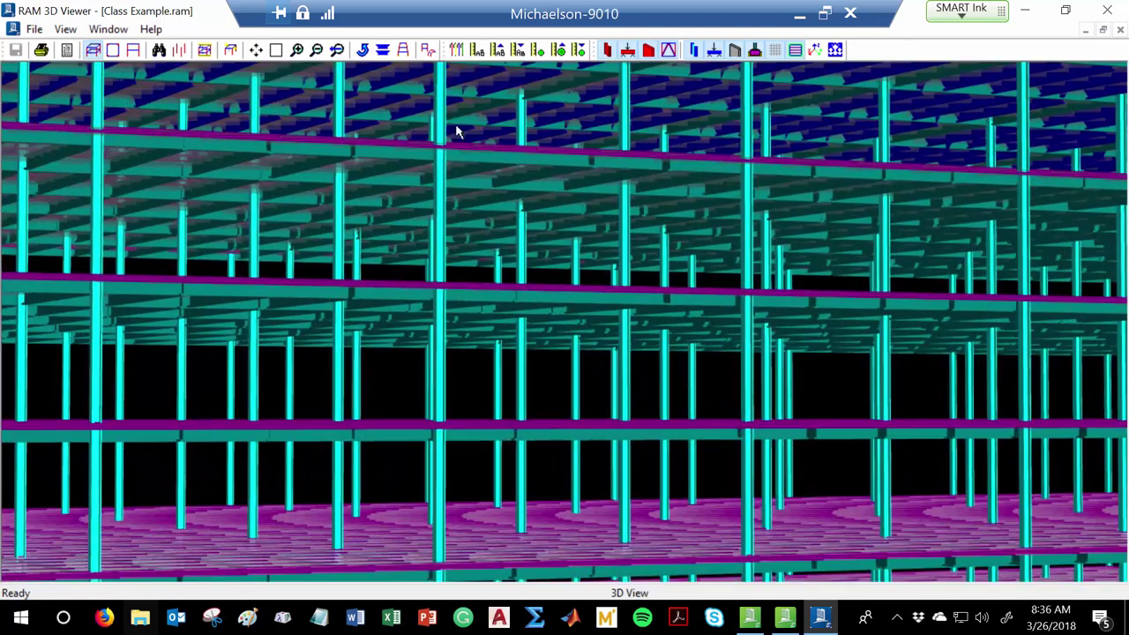
pyautogui.scroll(3, 503, 115)
pyautogui.moveTo(555, 177); pyautogui.dragTo(503, 256)
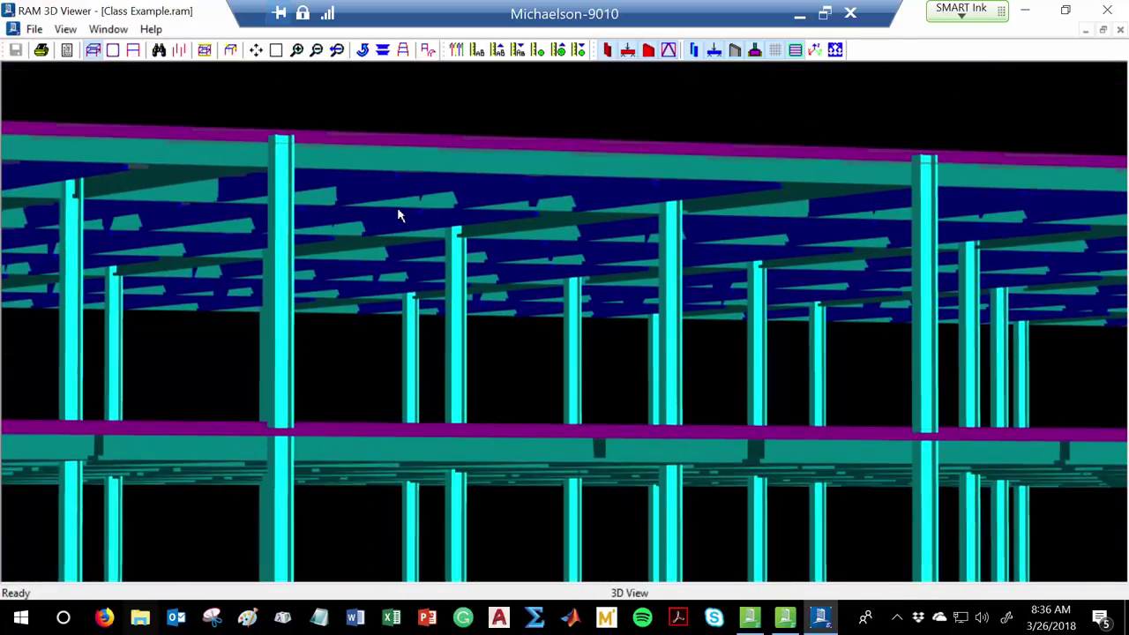
# - Rotate the 3D building to inspect the framing from below and above, and return to the roof floor plan
pyautogui.click(261, 57)
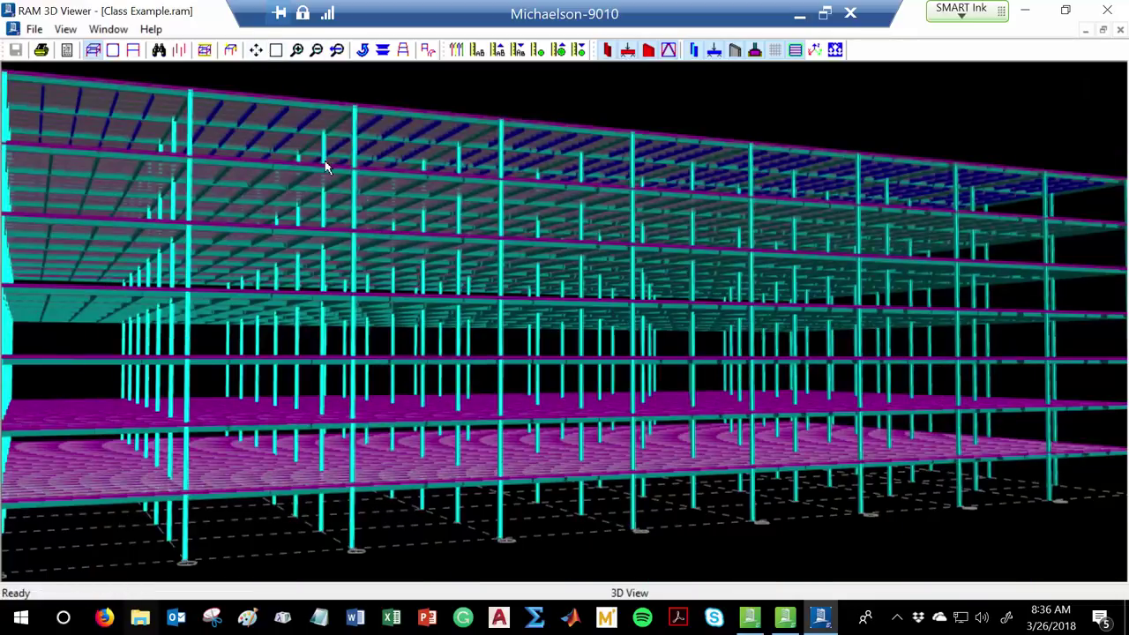
pyautogui.press('Right')
pyautogui.press('Right')
pyautogui.press('Right')
pyautogui.press('Right')
pyautogui.press('Right')
pyautogui.press('Right')
pyautogui.press('Right')
pyautogui.press('Right')
pyautogui.press('Right')
pyautogui.press('Right')
pyautogui.press('Right')
pyautogui.press('Right')
pyautogui.press('Right')
pyautogui.press('Right')
pyautogui.press('Right')
pyautogui.press('Right')
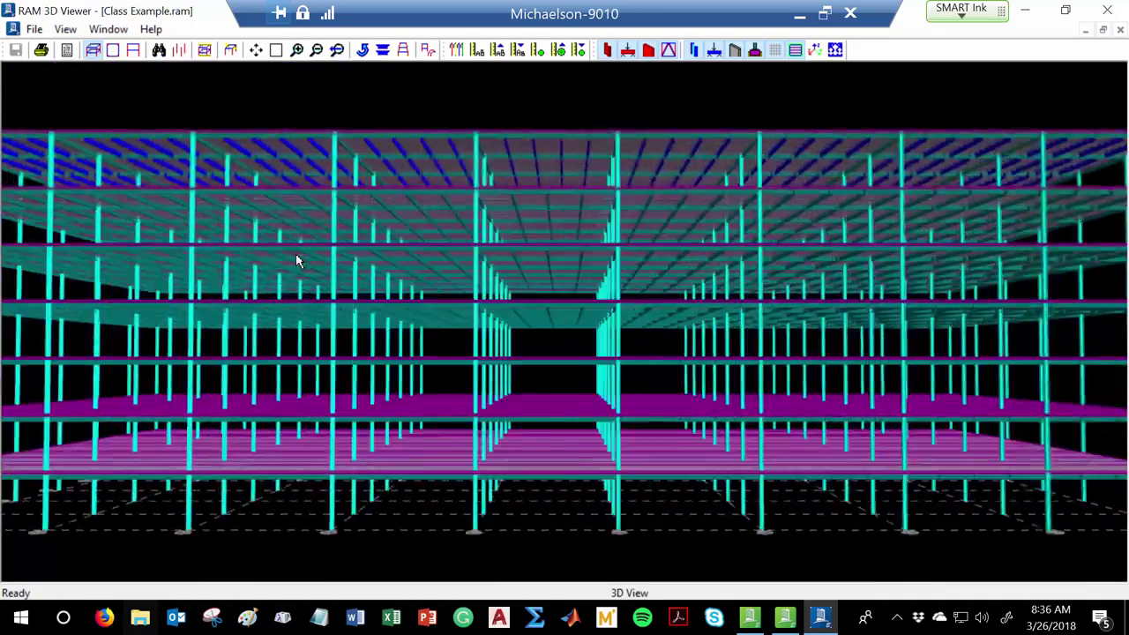
pyautogui.press('Up')
pyautogui.press('Up')
pyautogui.press('Up')
pyautogui.press('Up')
pyautogui.press('Up')
pyautogui.press('Up')
pyautogui.press('Up')
pyautogui.press('Up')
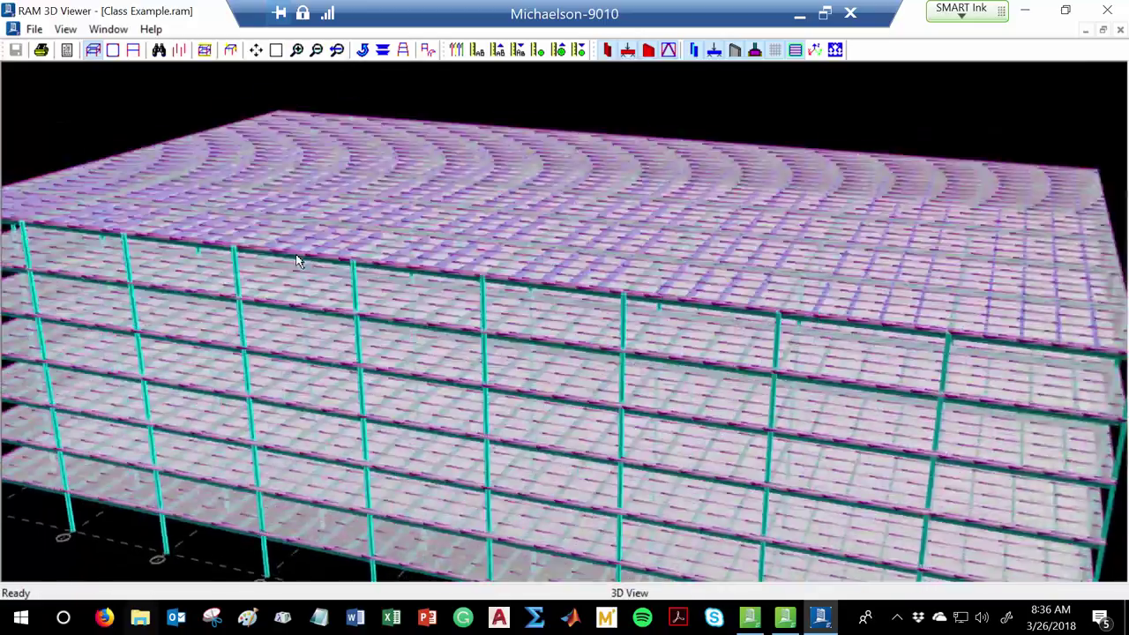
pyautogui.press('Up')
pyautogui.press('Up')
pyautogui.press('Up')
pyautogui.click(1119, 31)
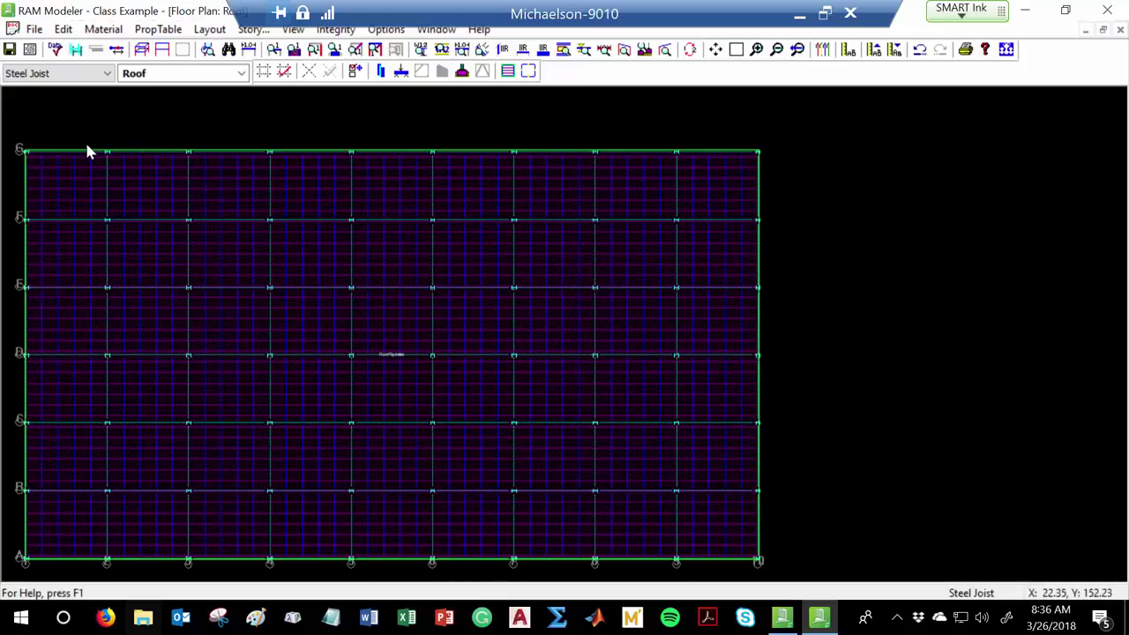
# - Define a constant 20 psf snow load property labelled "Let it Snow..." and accept it
pyautogui.click(140, 31)
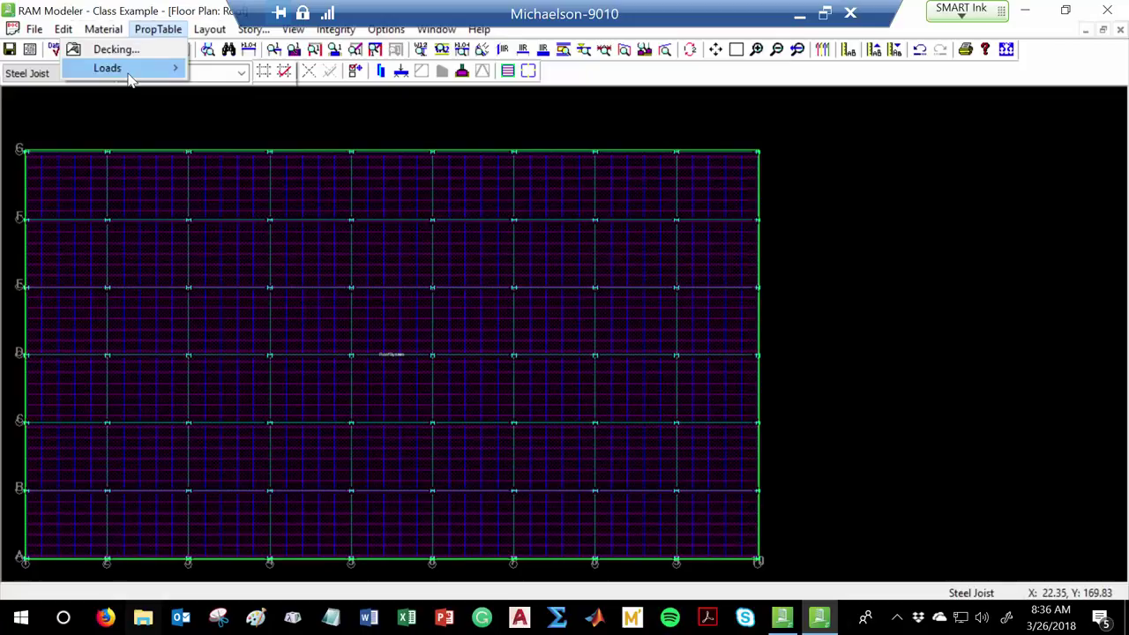
pyautogui.moveTo(123, 69)
pyautogui.click(236, 123)
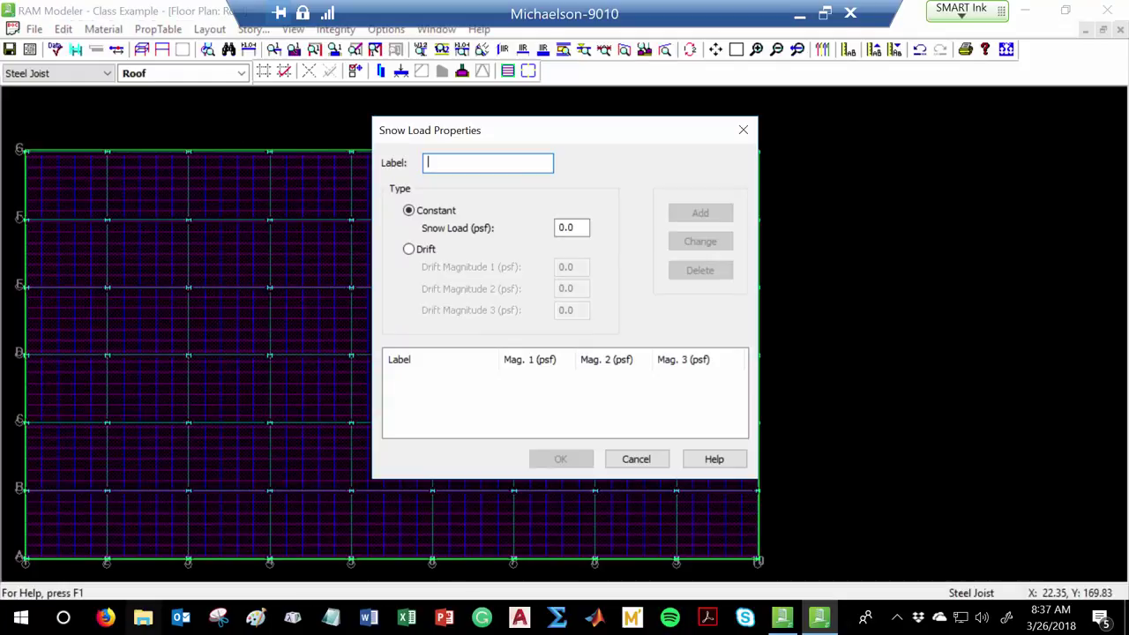
pyautogui.write('Let it Sn')
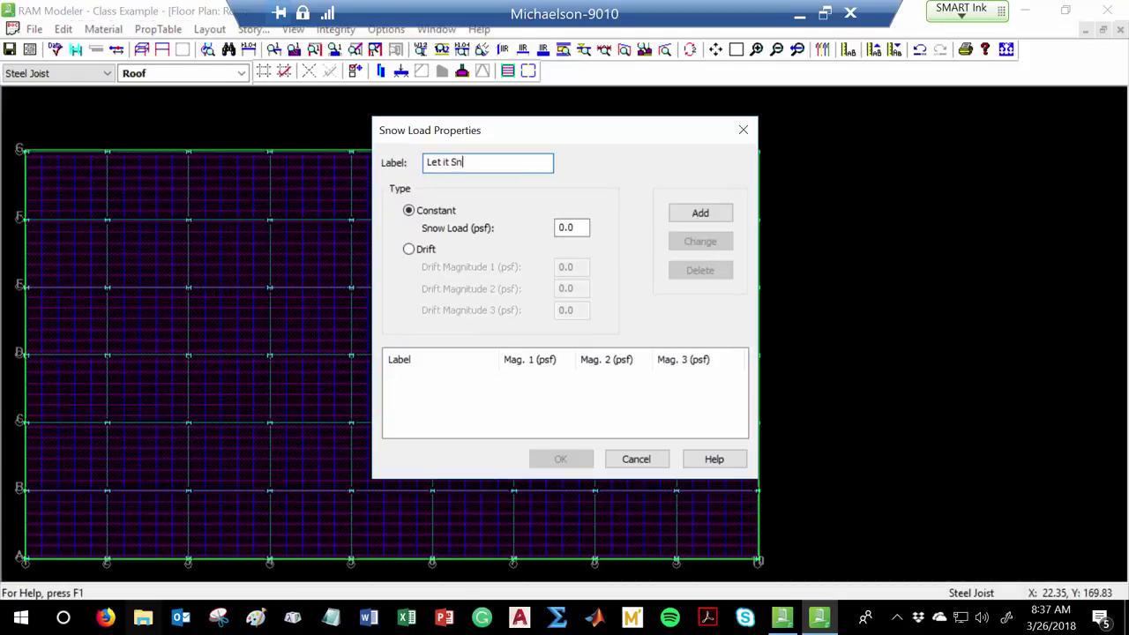
pyautogui.write('ow...')
pyautogui.click(574, 229)
pyautogui.moveTo(574, 231); pyautogui.dragTo(488, 240)
pyautogui.write('20')
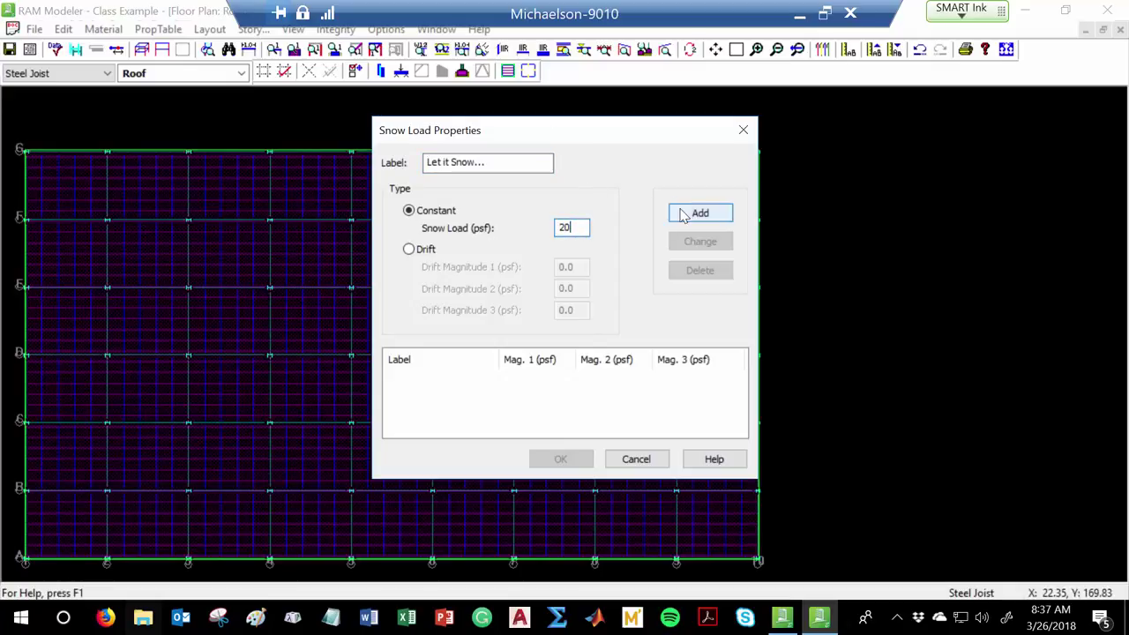
pyautogui.click(697, 213)
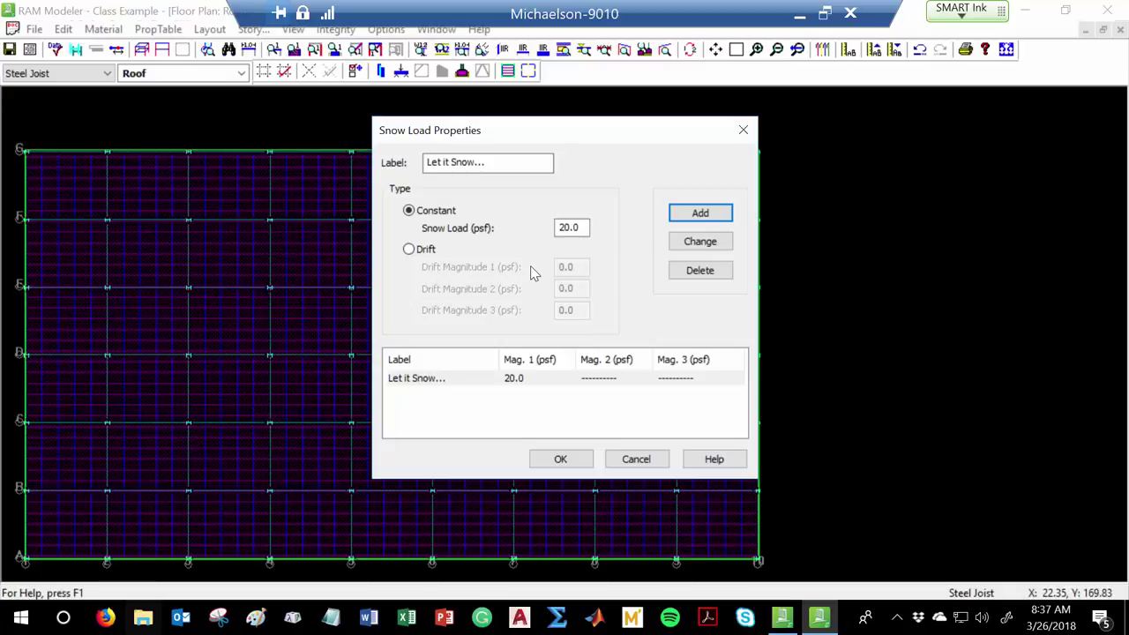
pyautogui.click(576, 460)
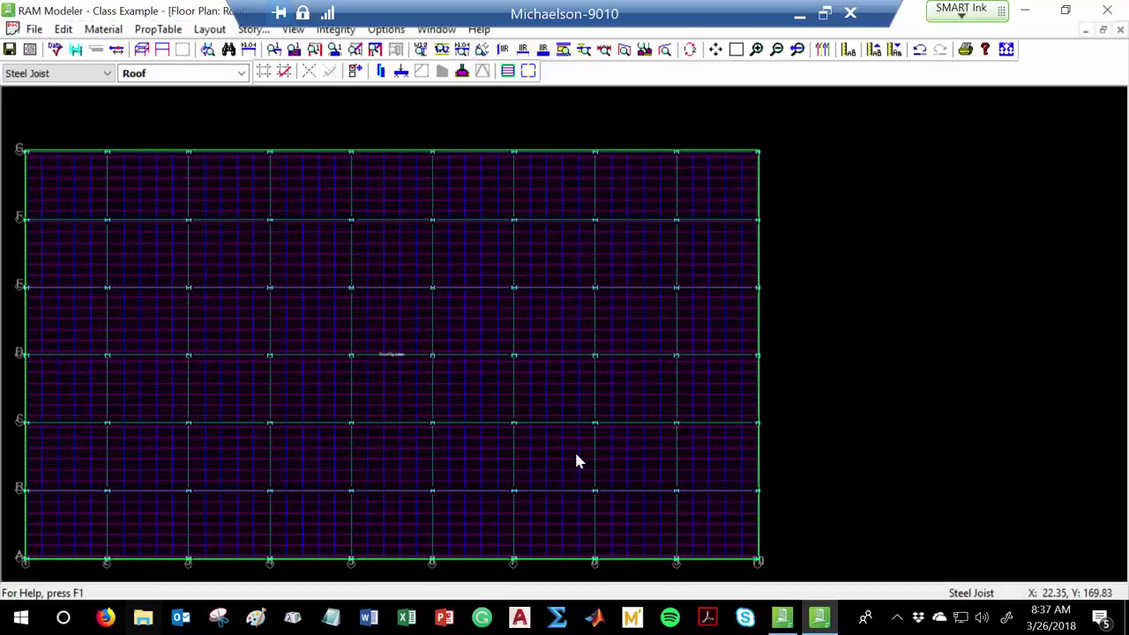
# - Apply the "Let it Snow..." snow load to the whole roof floor and save the model
pyautogui.click(216, 31)
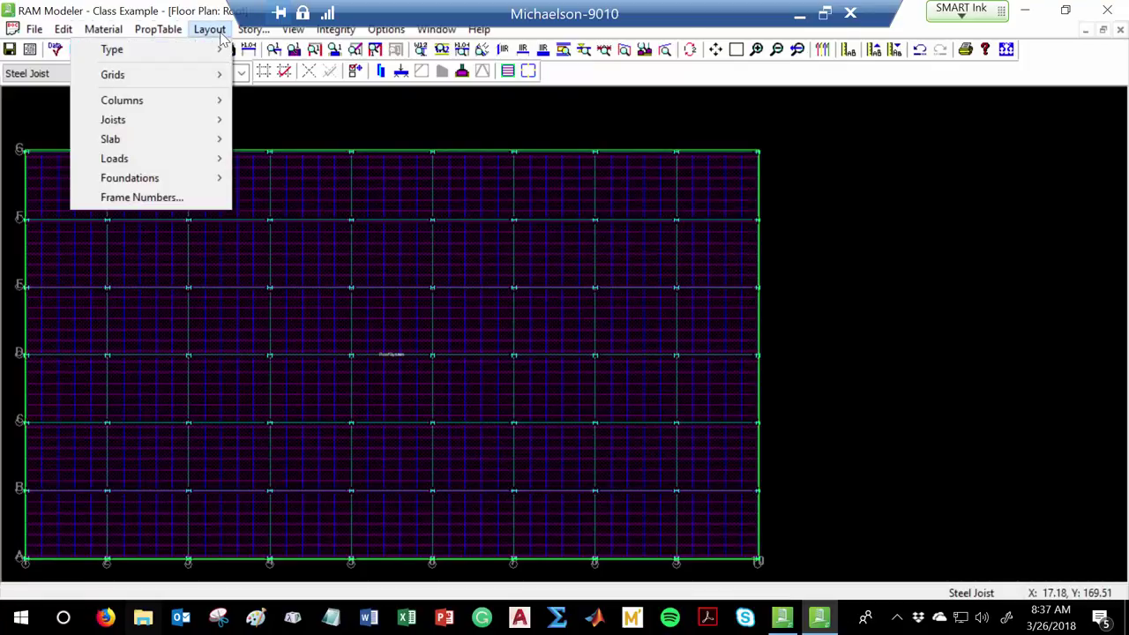
pyautogui.moveTo(153, 159)
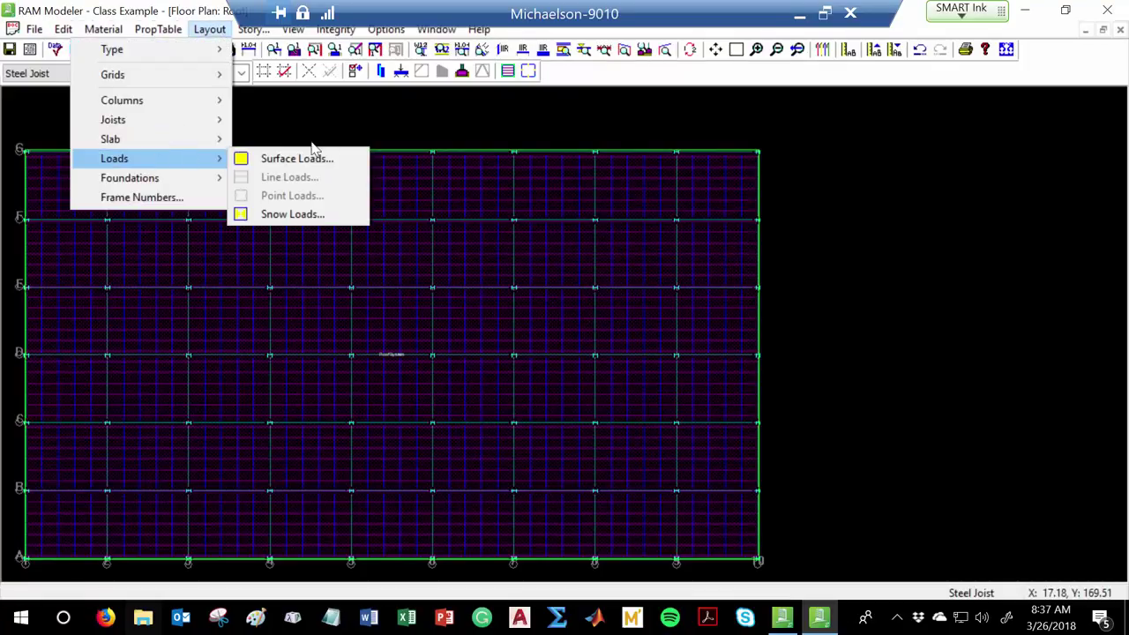
pyautogui.click(316, 217)
pyautogui.click(95, 107)
pyautogui.click(76, 219)
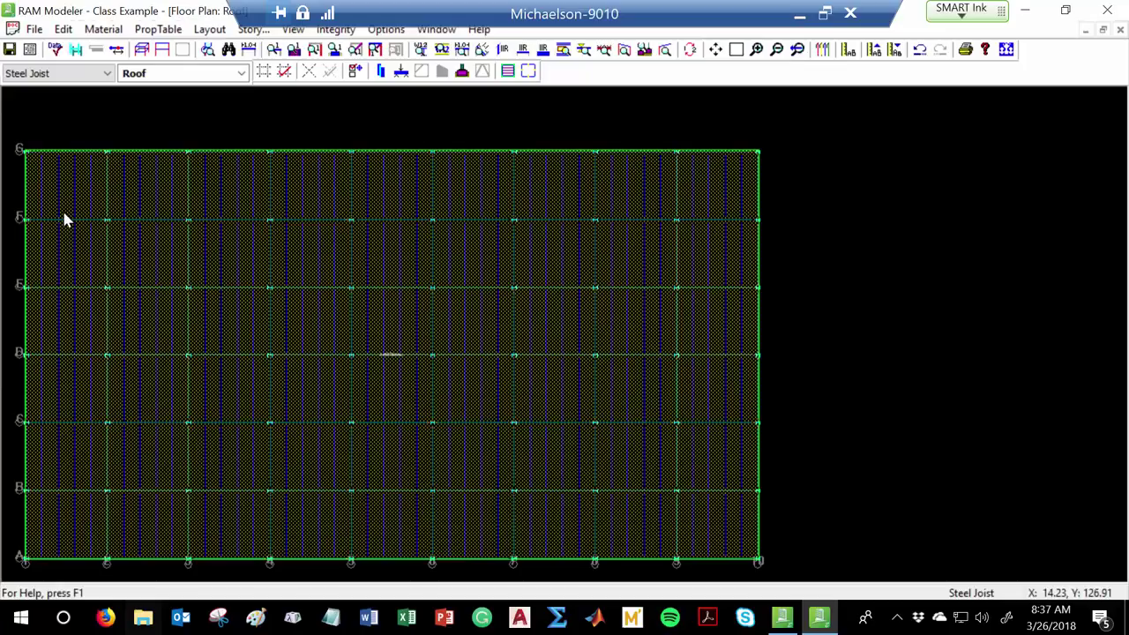
pyautogui.click(10, 53)
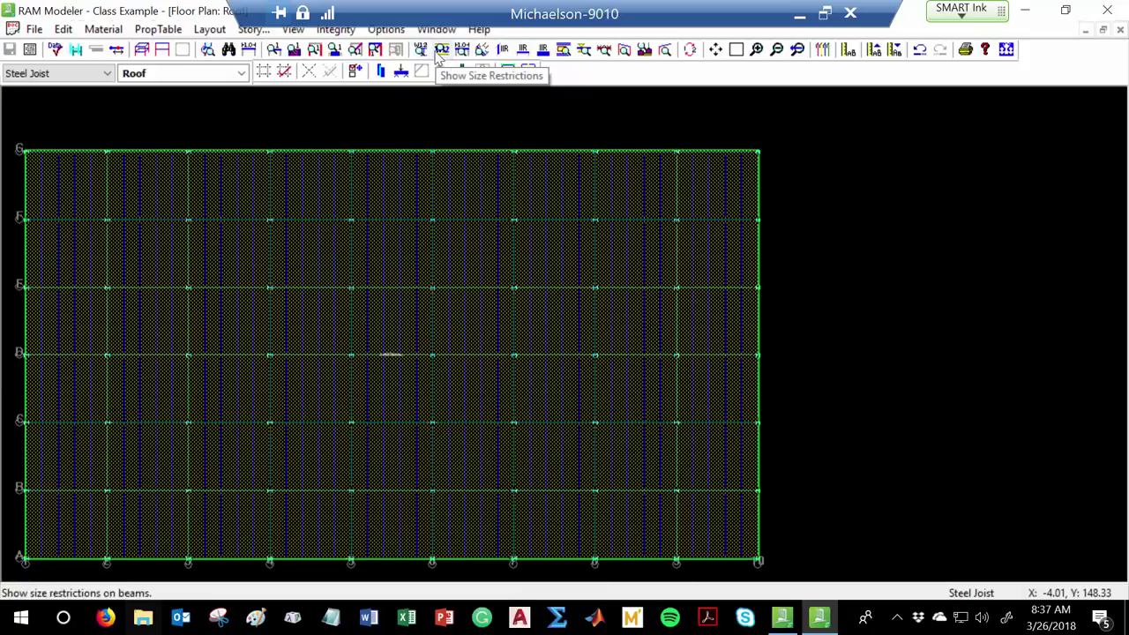
# - Compare the Typ. Floor and Roof framing plans, finishing on the Typ. Floor plan
pyautogui.click(689, 51)
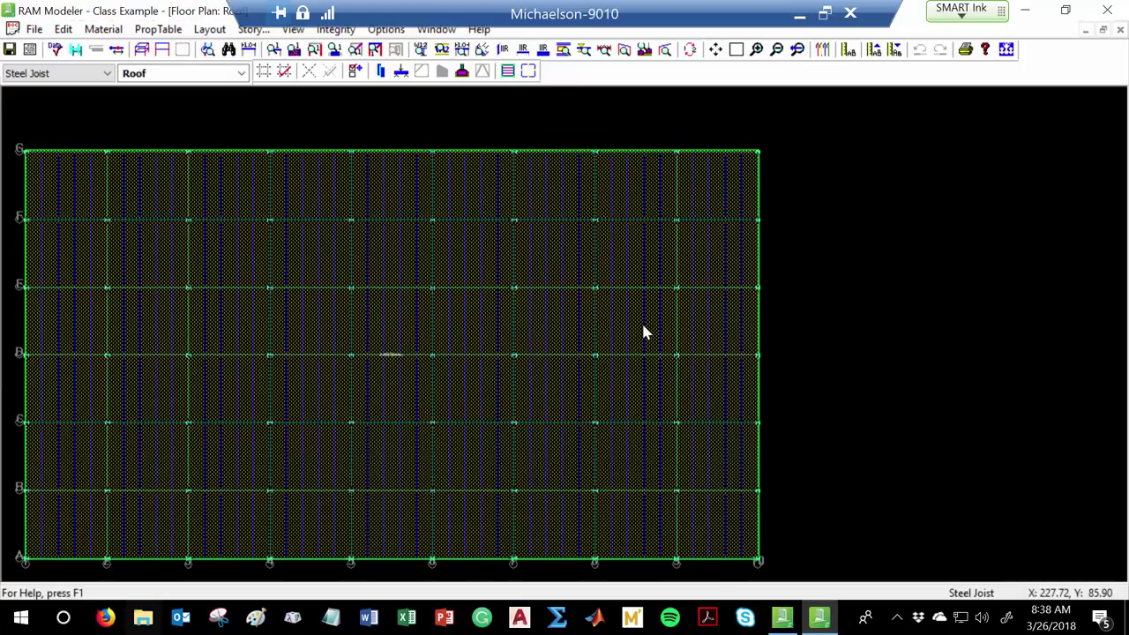
pyautogui.click(240, 73)
pyautogui.click(226, 104)
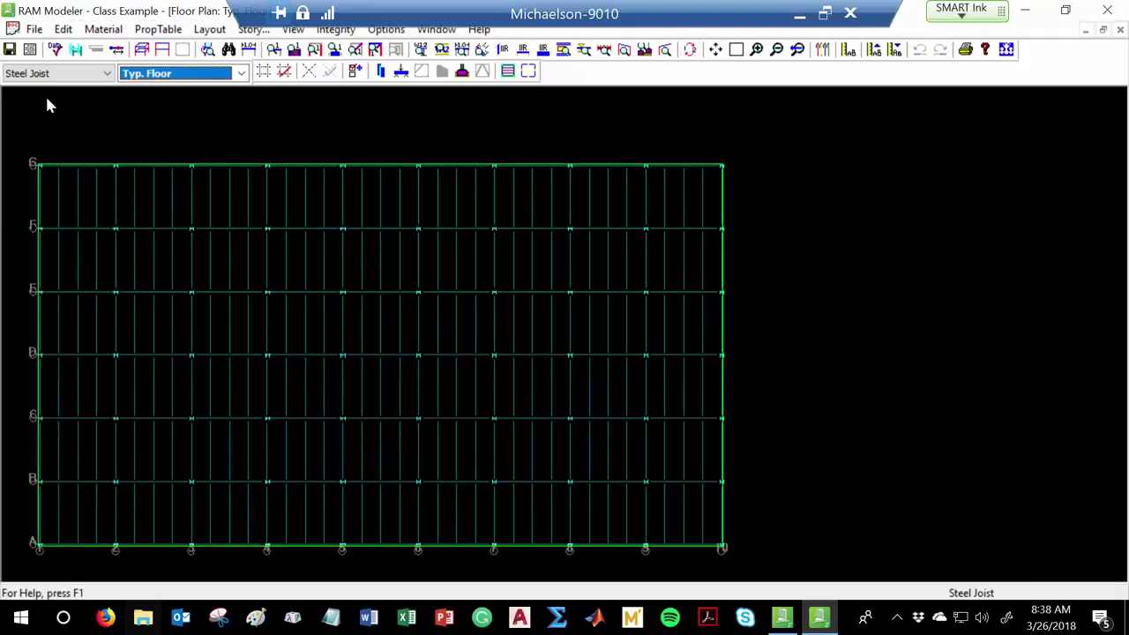
pyautogui.click(158, 74)
pyautogui.click(166, 90)
pyautogui.click(181, 76)
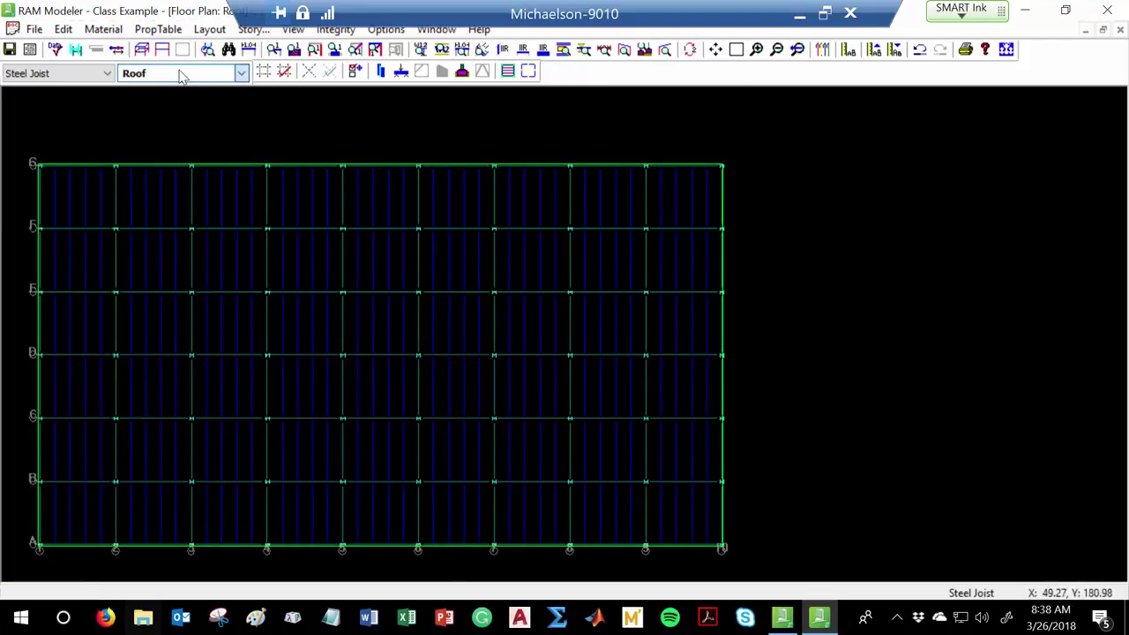
pyautogui.click(167, 104)
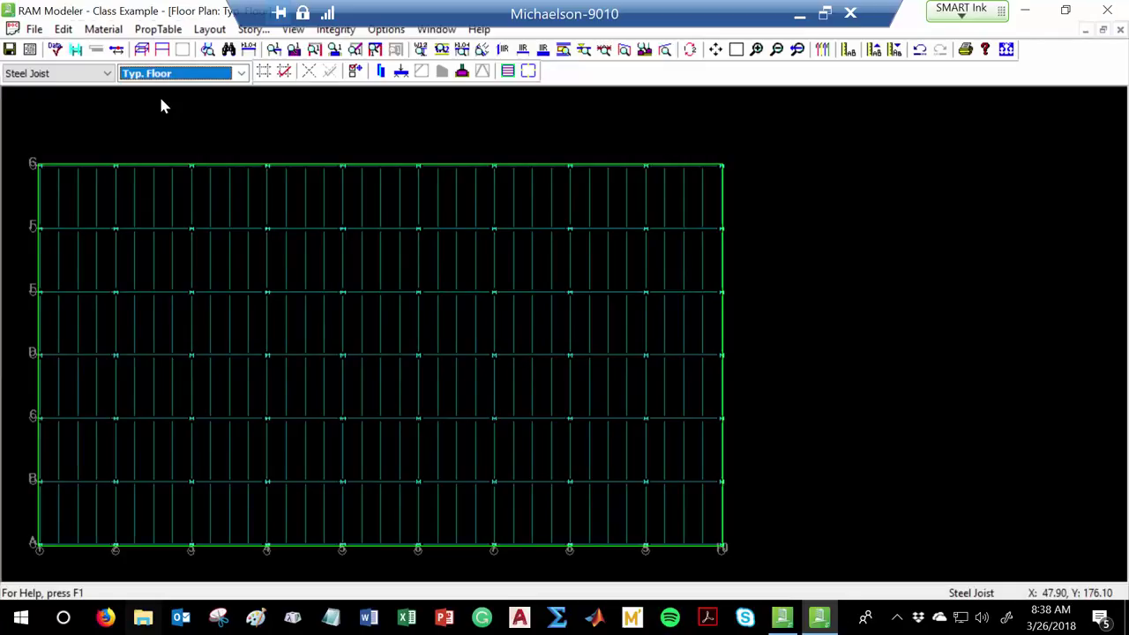
# - Review the complete building in 3D, return to the floor plan and save the model
pyautogui.click(141, 50)
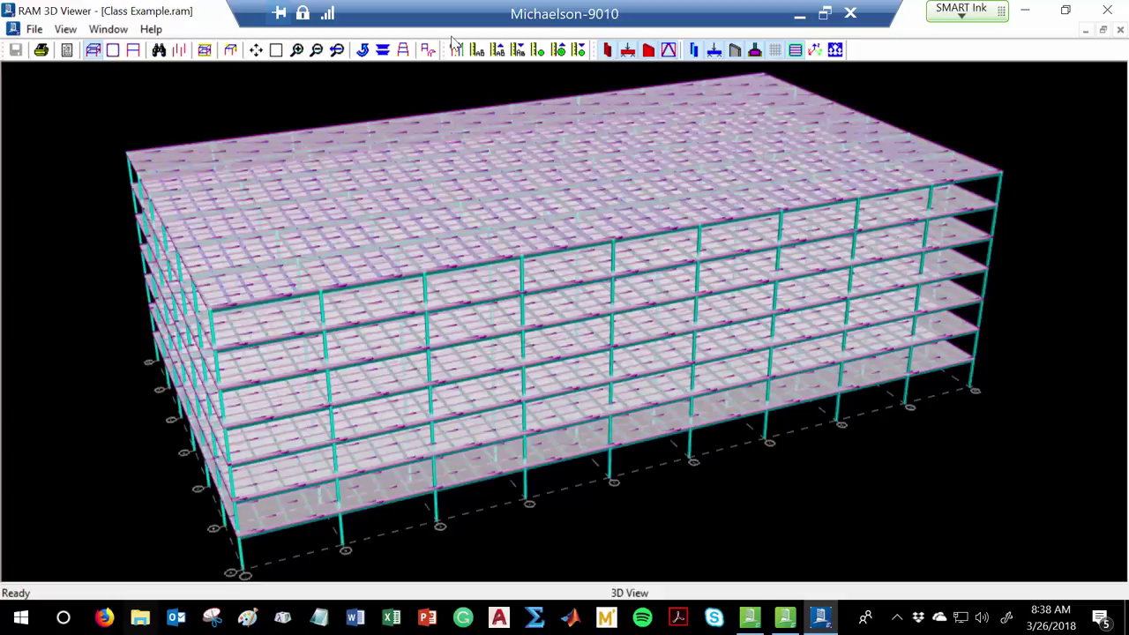
pyautogui.click(1120, 29)
pyautogui.click(1109, 11)
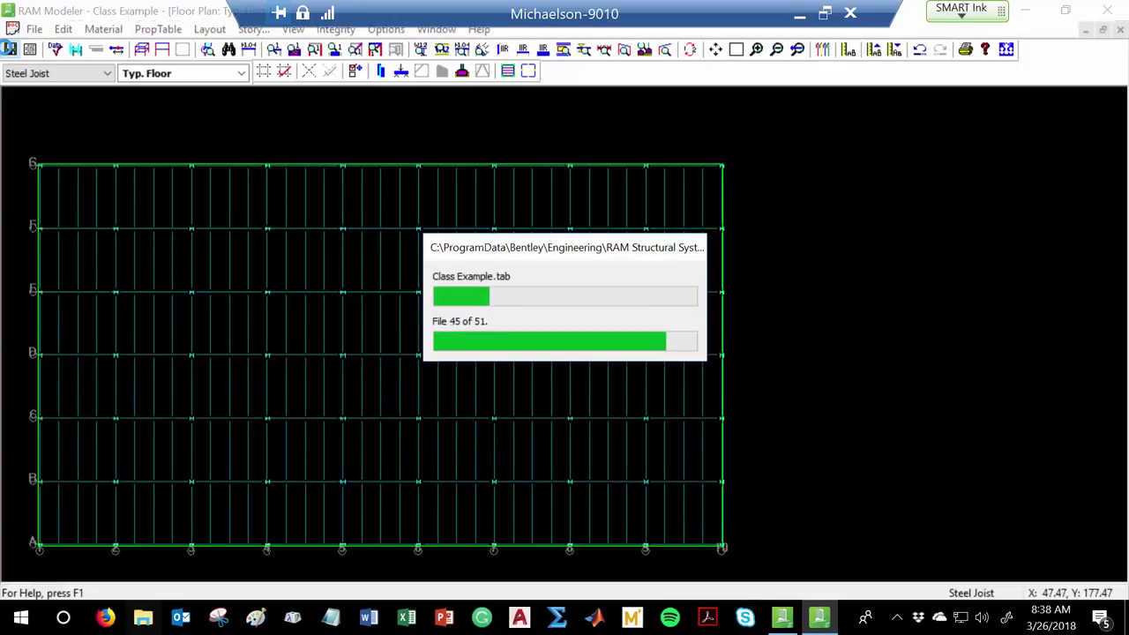
# - Run the model data check with the Gravity Only option, and exit the modeler to RAM Manager
pyautogui.click(56, 55)
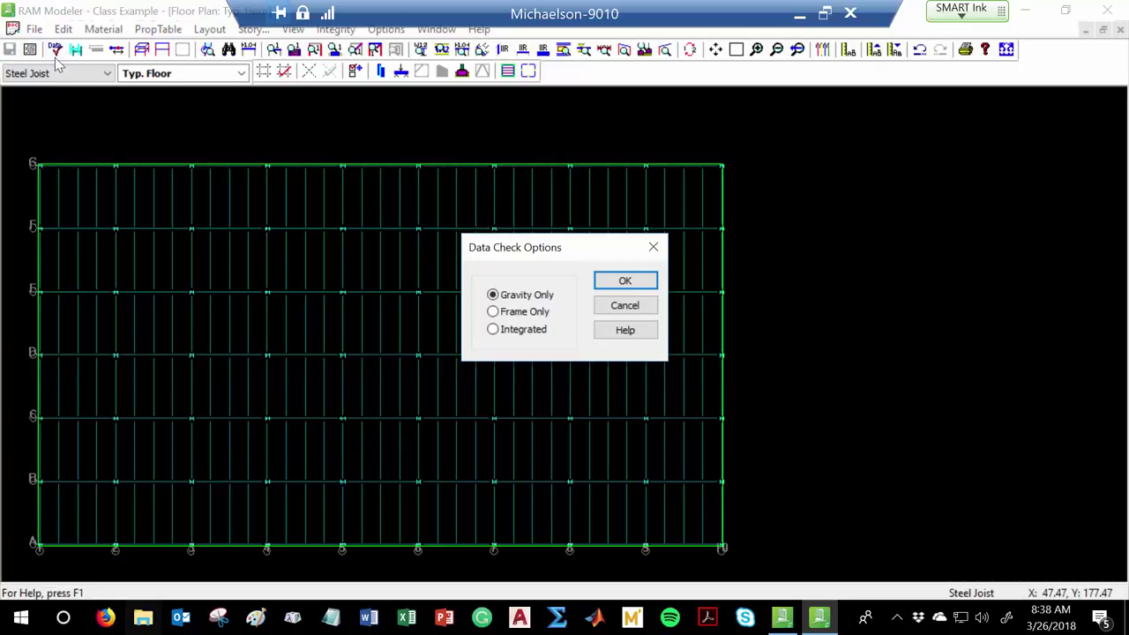
pyautogui.click(651, 280)
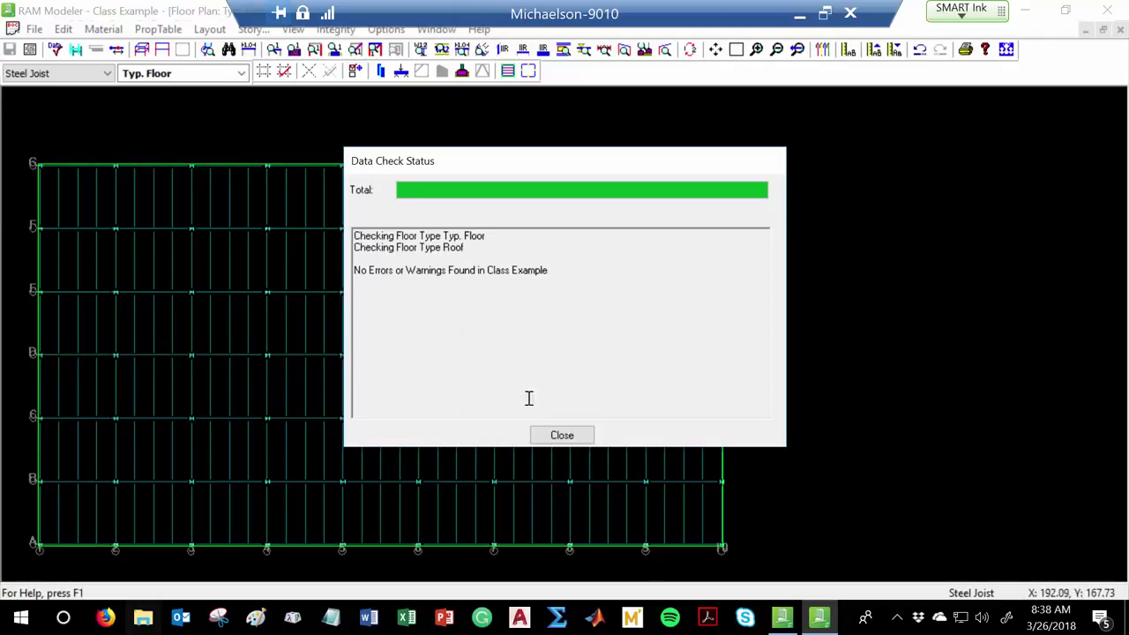
pyautogui.click(562, 435)
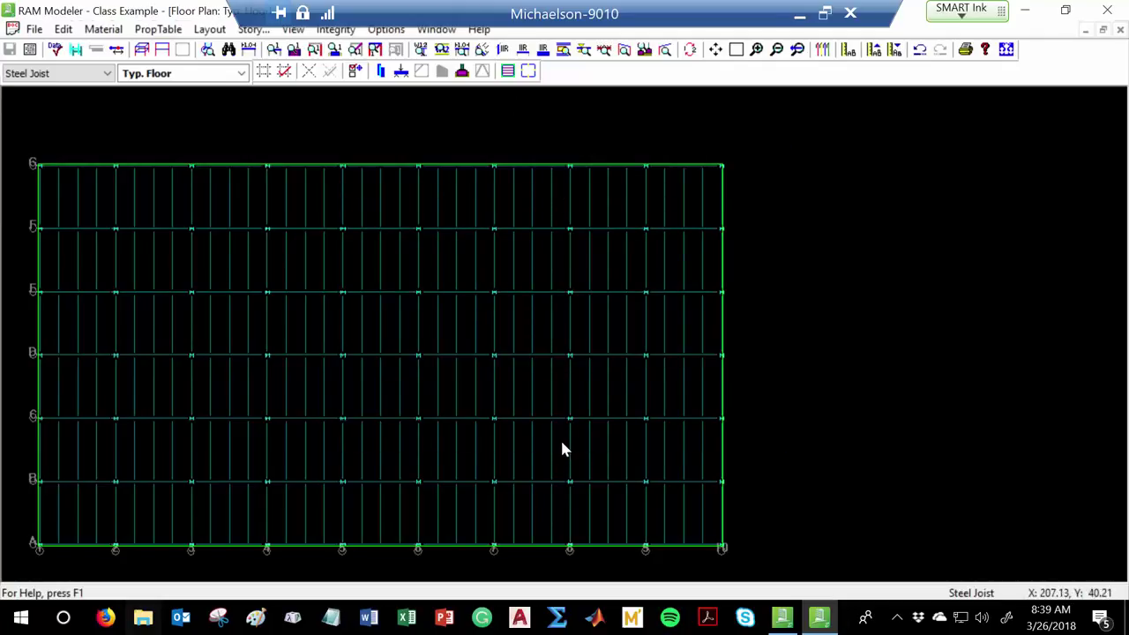
pyautogui.click(1120, 30)
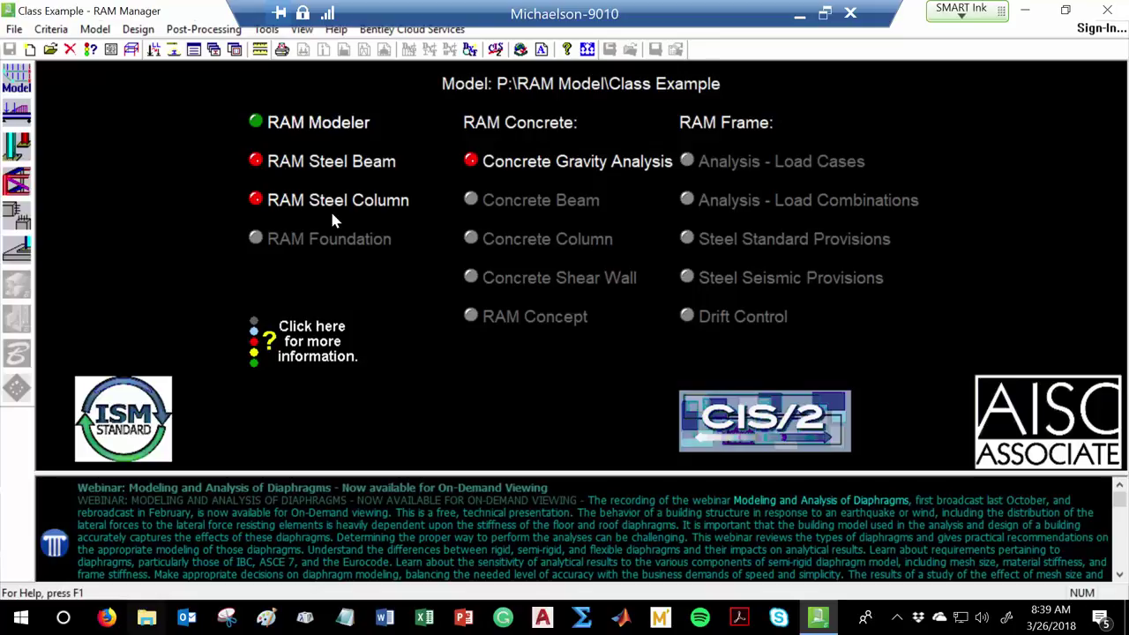
# - Switch to the RAM Steel Beam module, generate the framing tables without automatic design, and run Design All
pyautogui.click(19, 122)
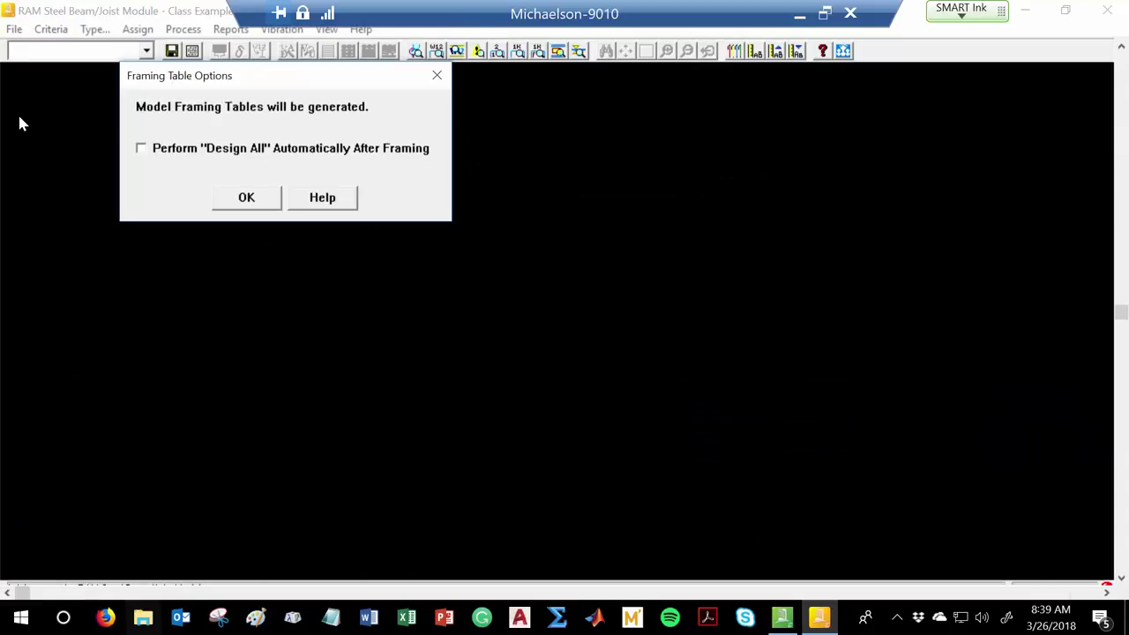
pyautogui.click(246, 200)
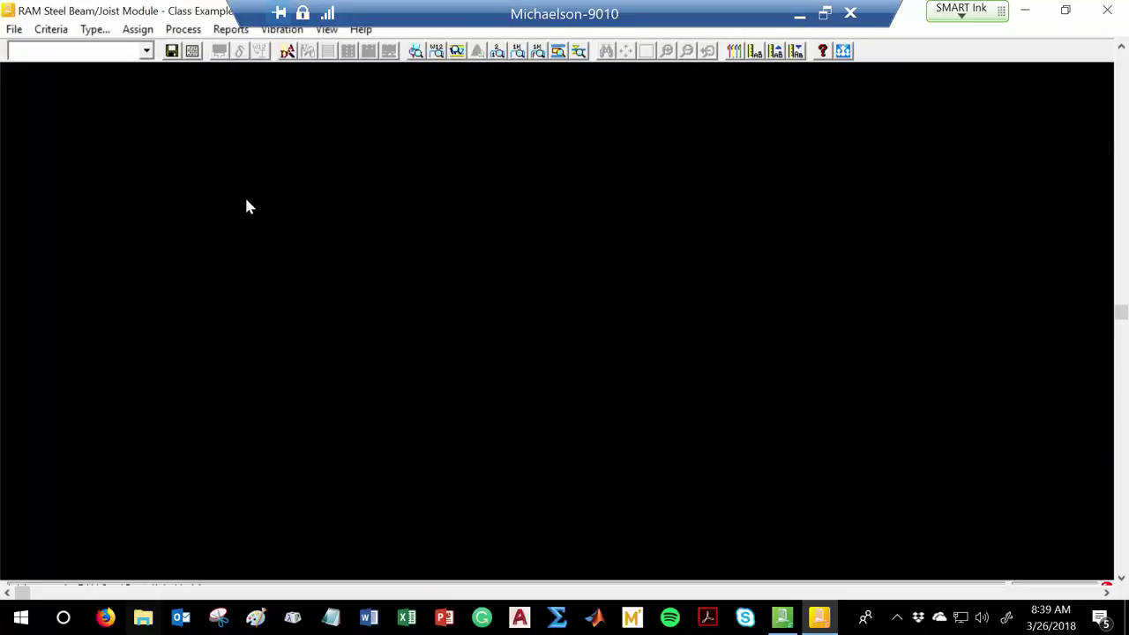
pyautogui.click(295, 58)
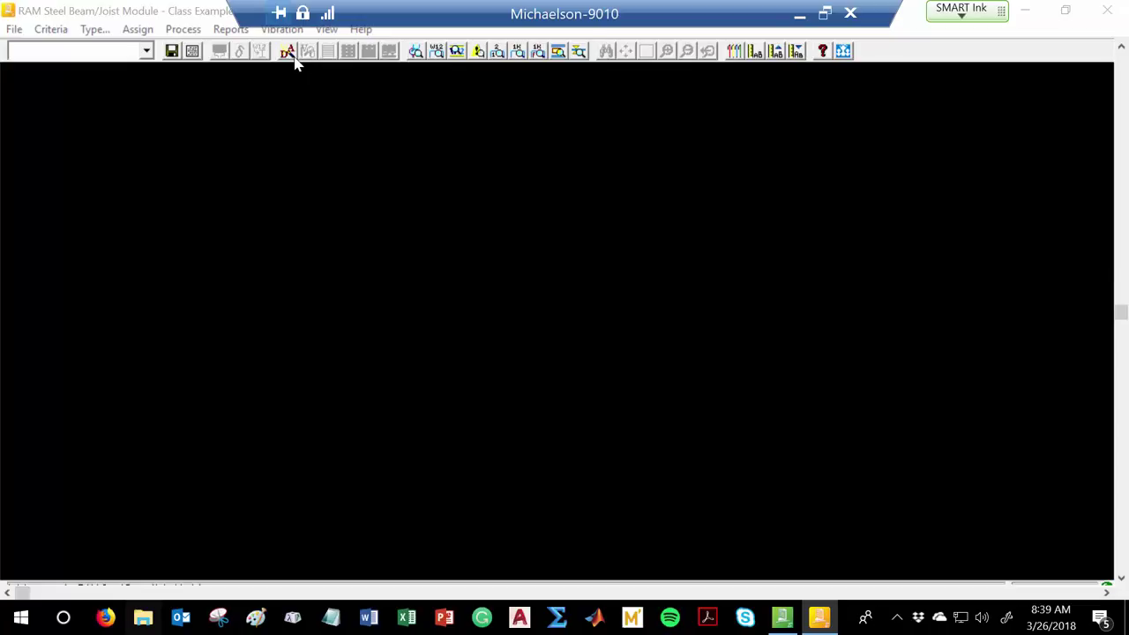
# - Show the designed beam sizes on the level 1 Typ. Floor plan and examine their sizes, stud counts and cambers
pyautogui.click(146, 50)
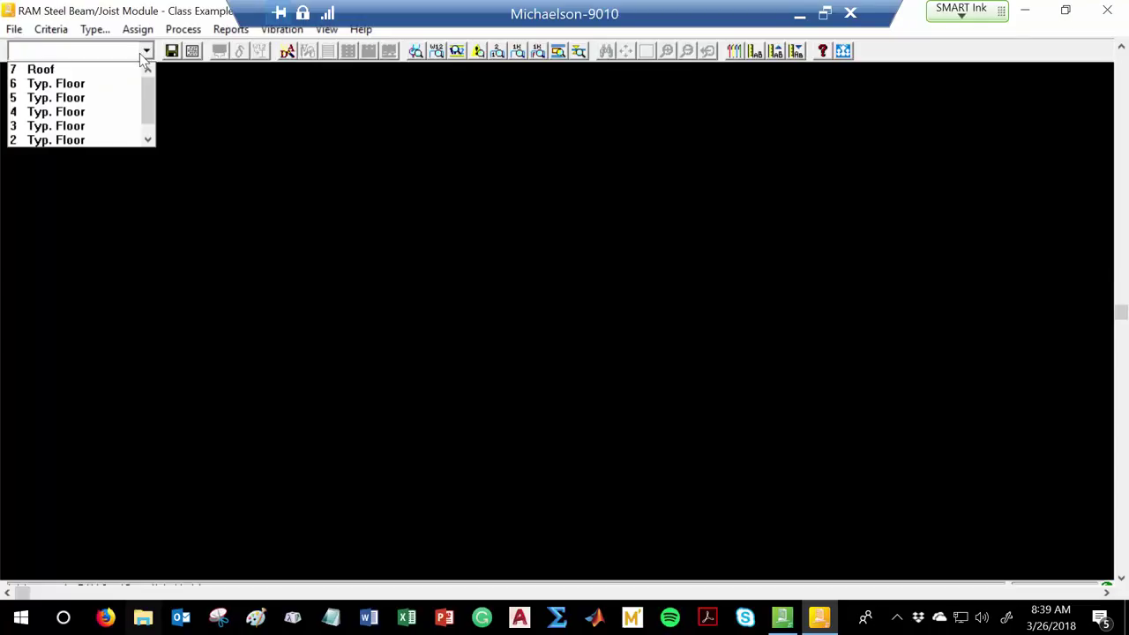
pyautogui.click(147, 140)
pyautogui.click(73, 139)
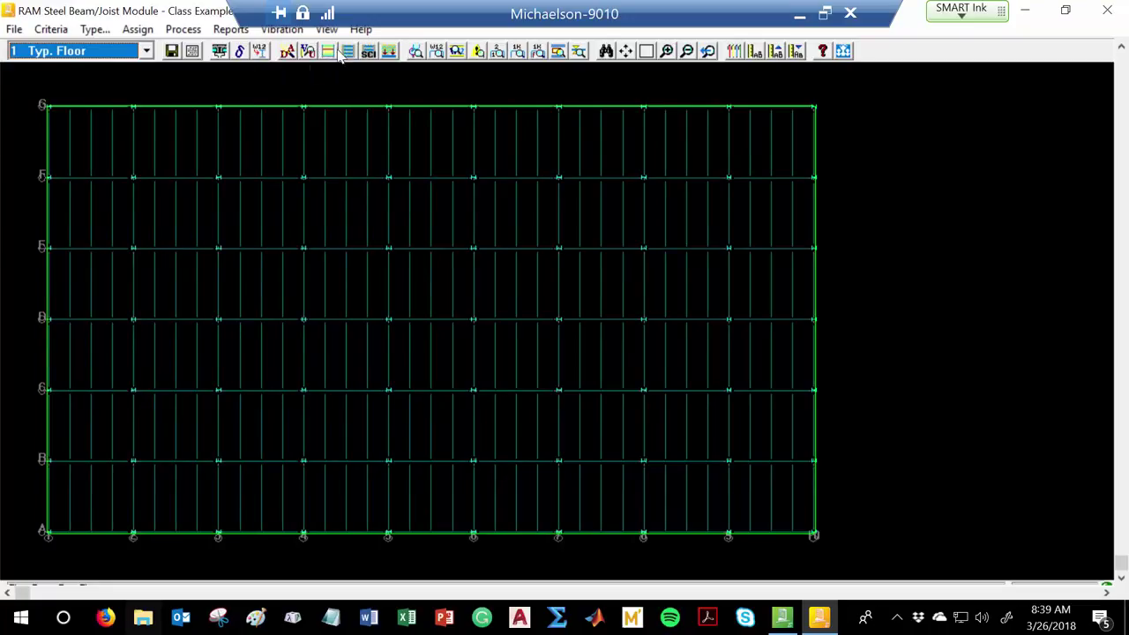
pyautogui.click(436, 53)
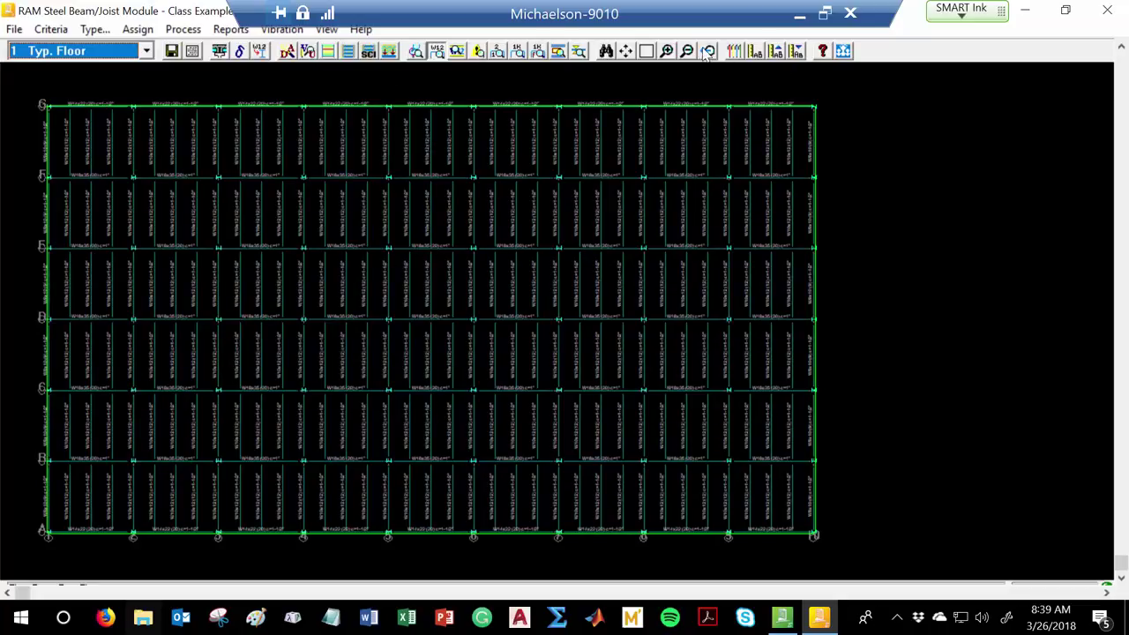
pyautogui.click(667, 51)
pyautogui.click(667, 51)
pyautogui.click(667, 51)
pyautogui.click(667, 51)
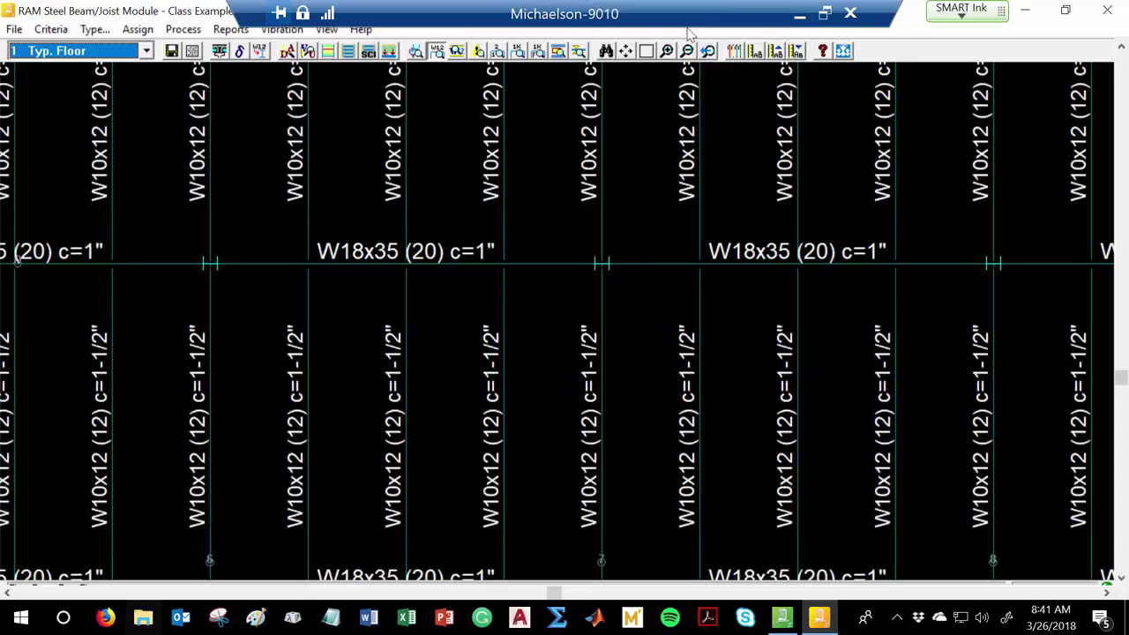
# - Save the beam design results for the model and exit the beam module to RAM Manager
pyautogui.click(625, 51)
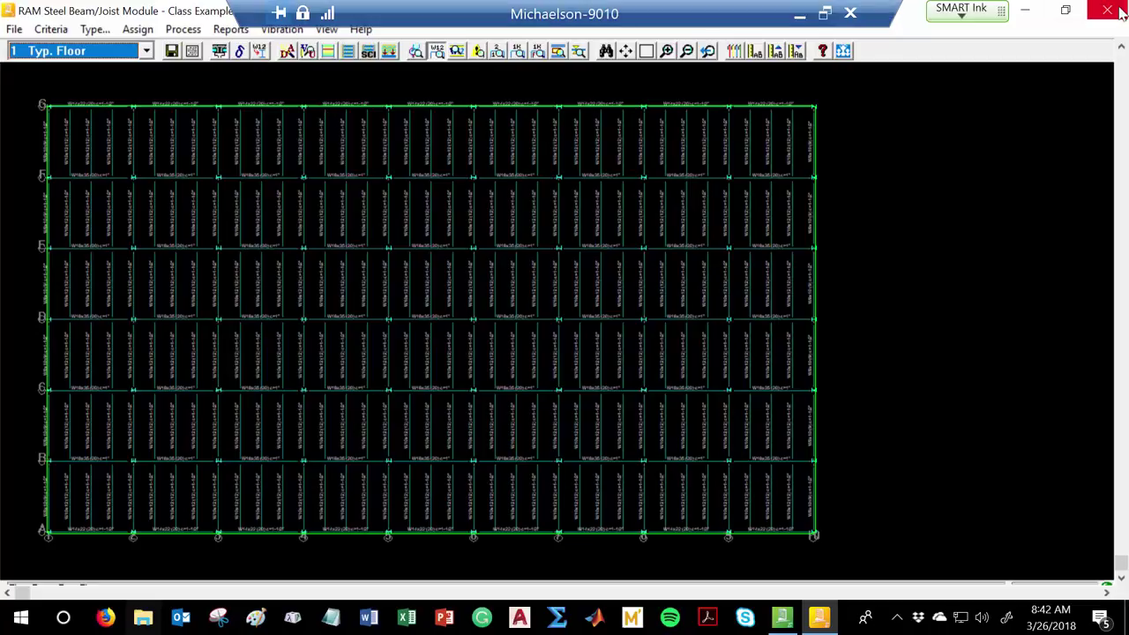
pyautogui.click(175, 53)
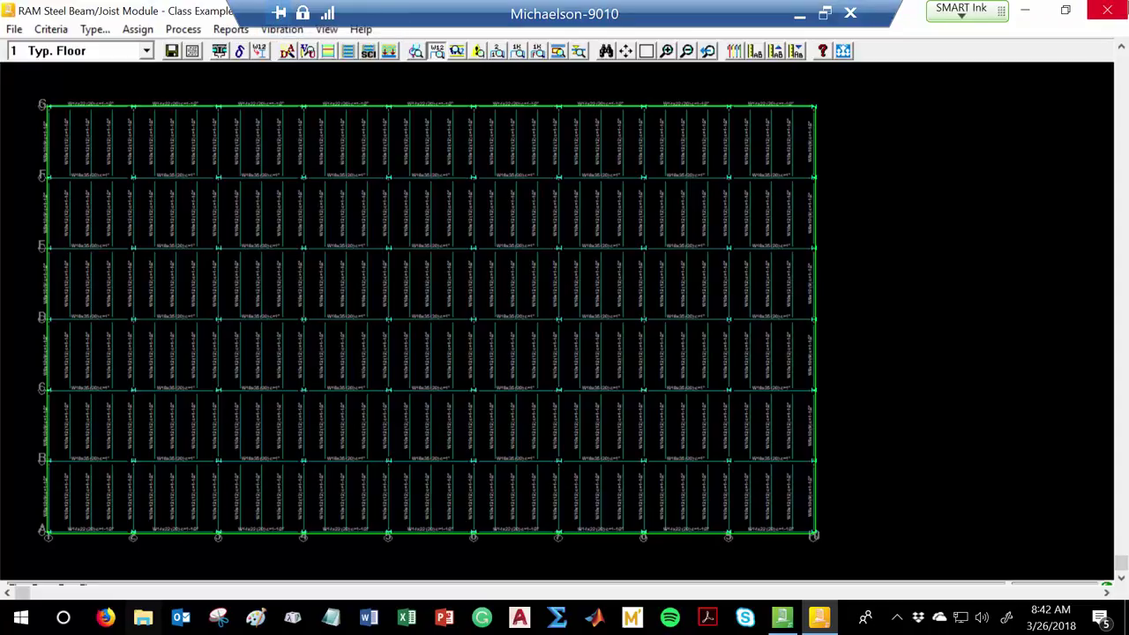
pyautogui.click(1107, 10)
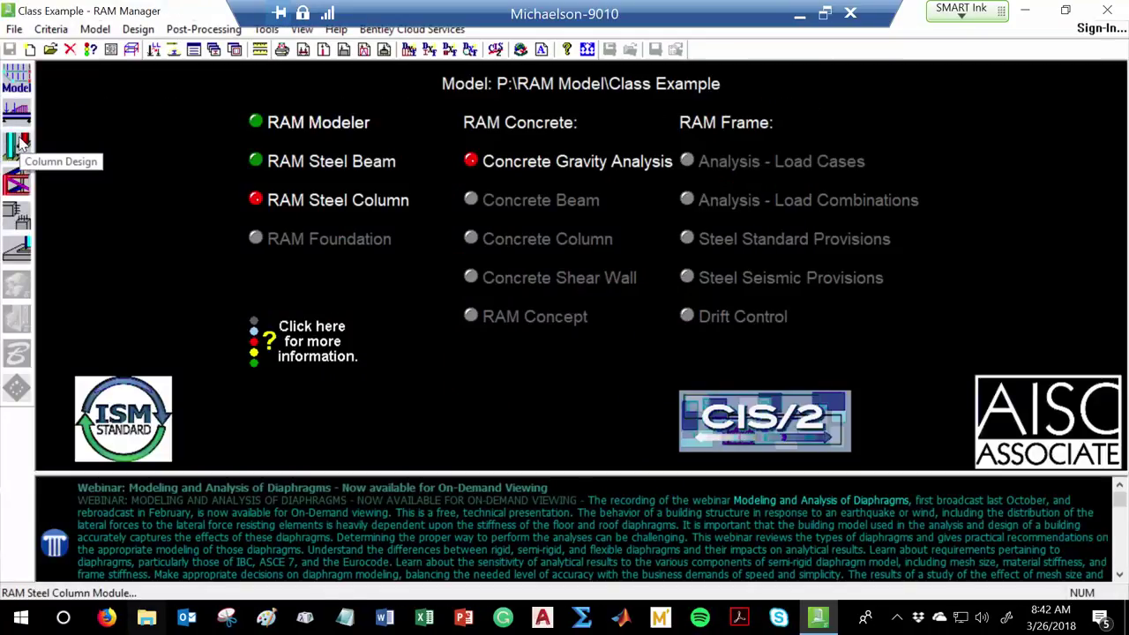
# - Switch to the RAM Steel Column module, run Design All on the building's columns, and dismiss the color scale
pyautogui.click(20, 144)
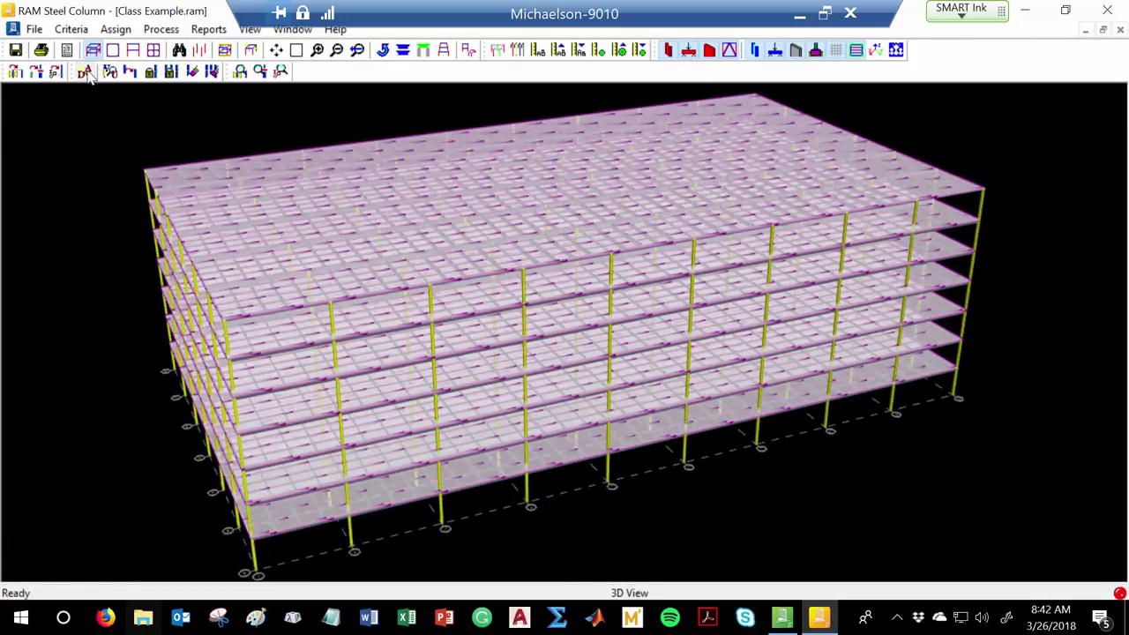
pyautogui.click(86, 71)
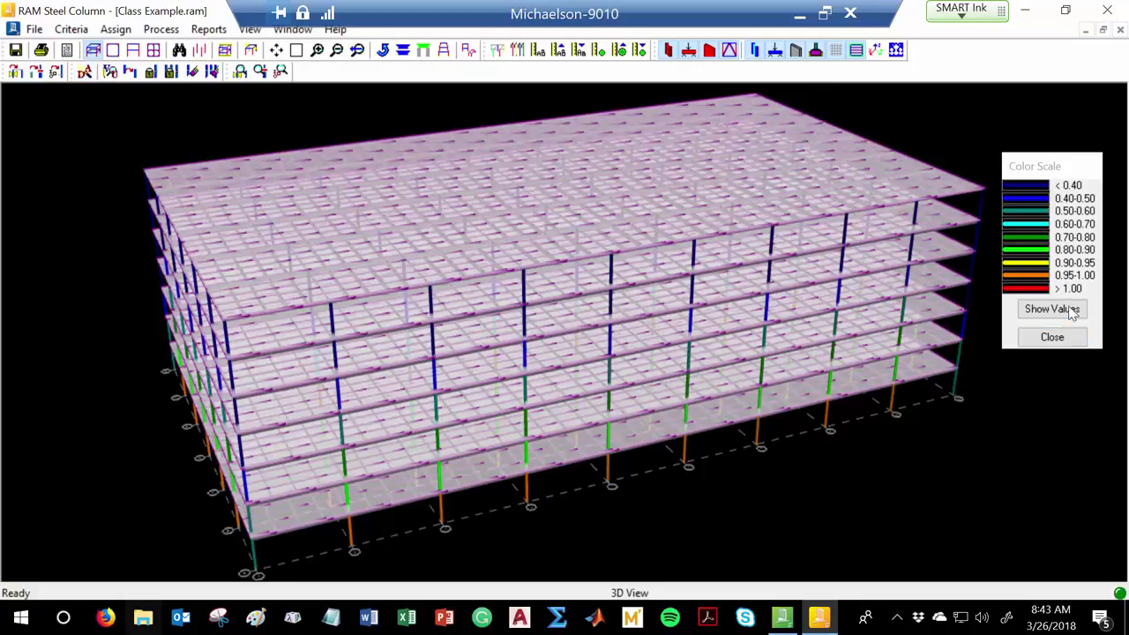
pyautogui.click(1052, 337)
# - Examine the color-coded column design results over the building's height in the 3D view
pyautogui.scroll(-2, 884, 354)
pyautogui.scroll(-1, 885, 355)
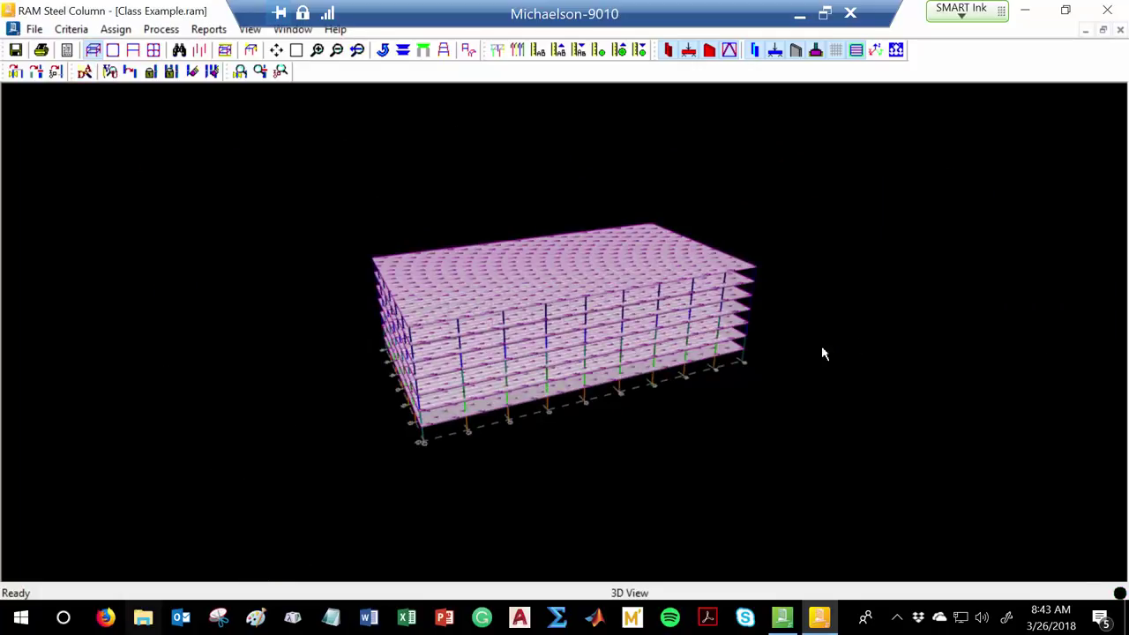
pyautogui.scroll(6, 826, 352)
pyautogui.scroll(2, 632, 512)
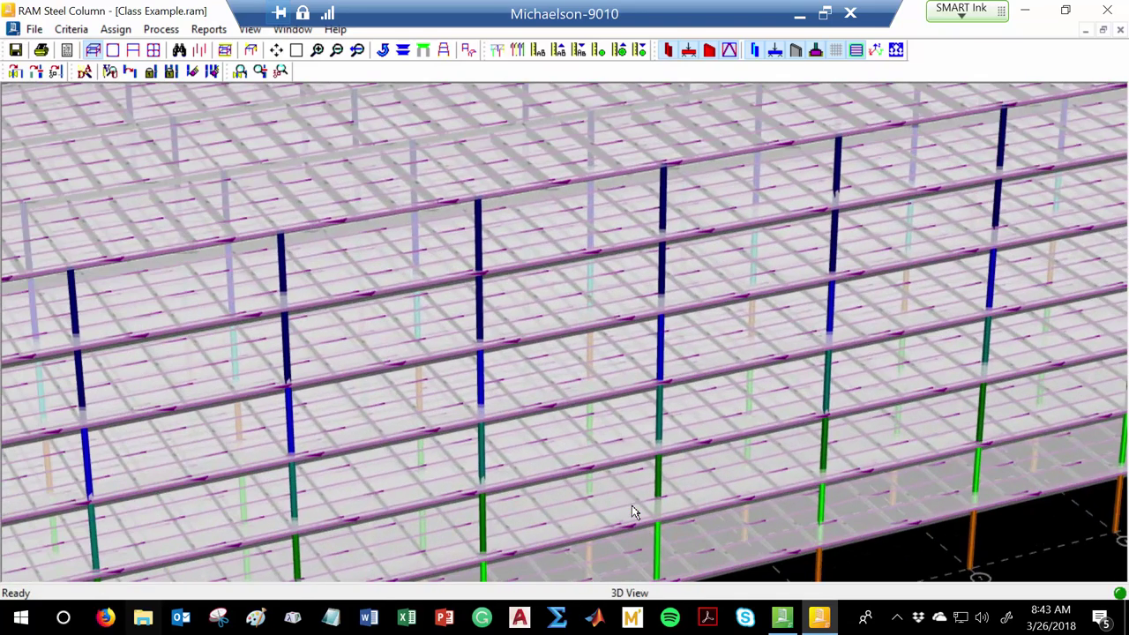
pyautogui.scroll(-4, 703, 322)
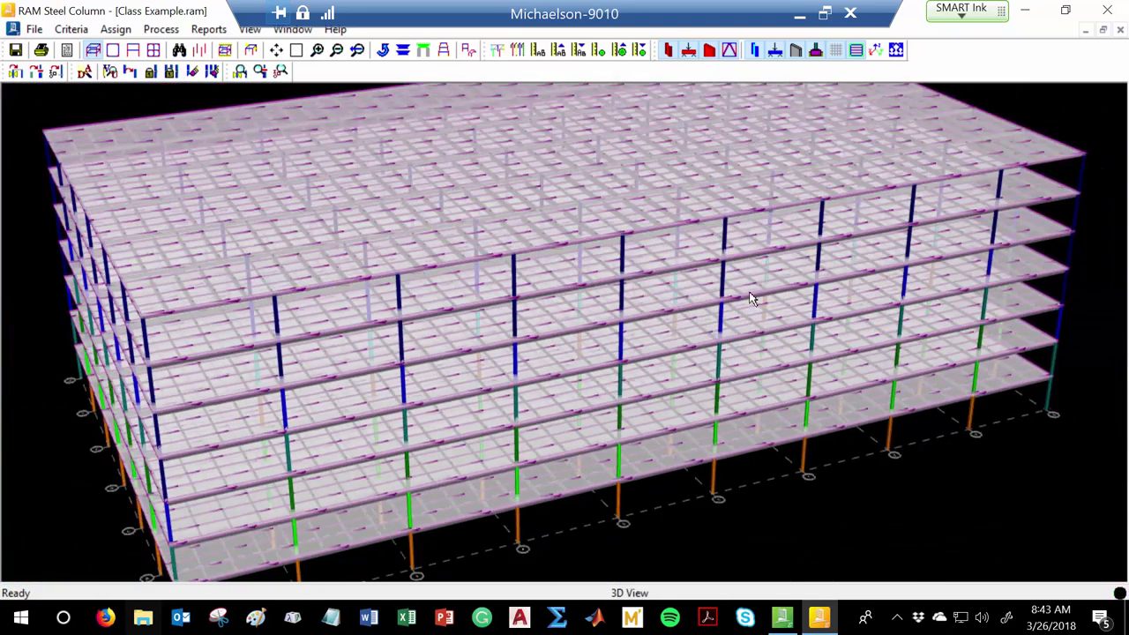
pyautogui.scroll(1, 710, 338)
pyautogui.scroll(1, 502, 567)
pyautogui.scroll(-1, 516, 453)
pyautogui.scroll(-1, 541, 207)
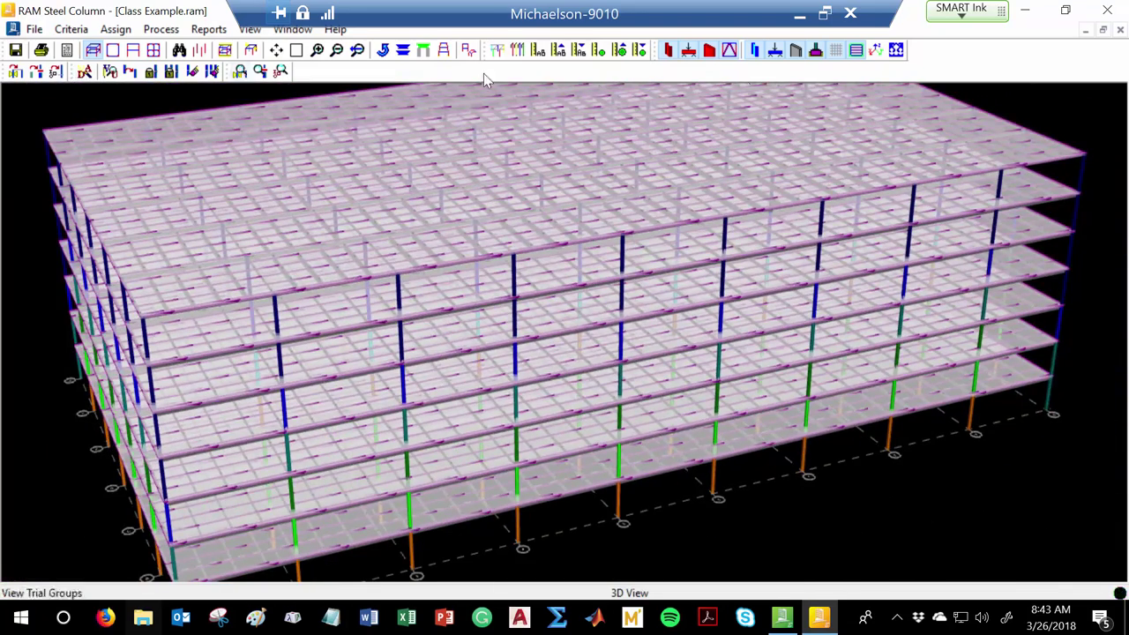
pyautogui.scroll(-1, 635, 185)
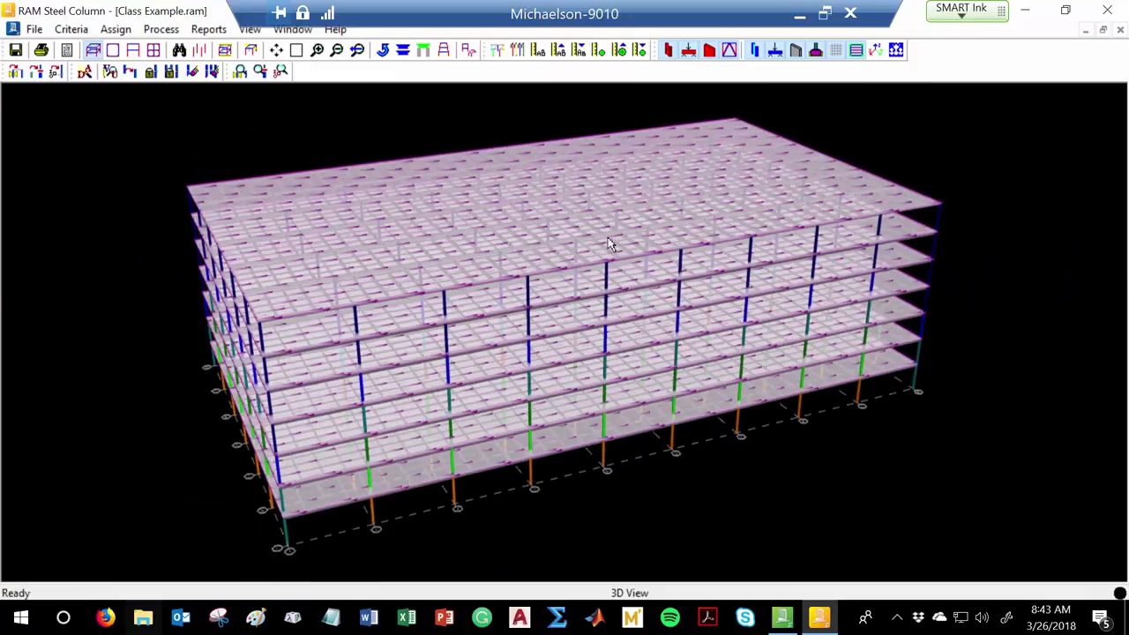
# - Rerun Design All for the columns to check the color scale ranges, and exit the column module to RAM Manager
pyautogui.click(83, 71)
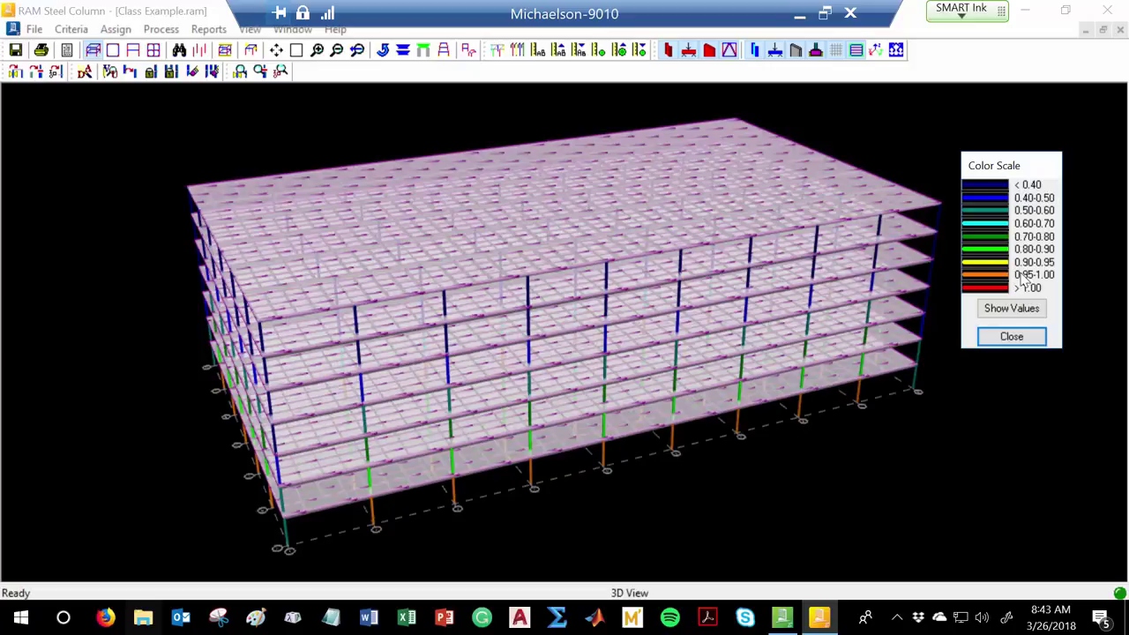
pyautogui.click(1036, 341)
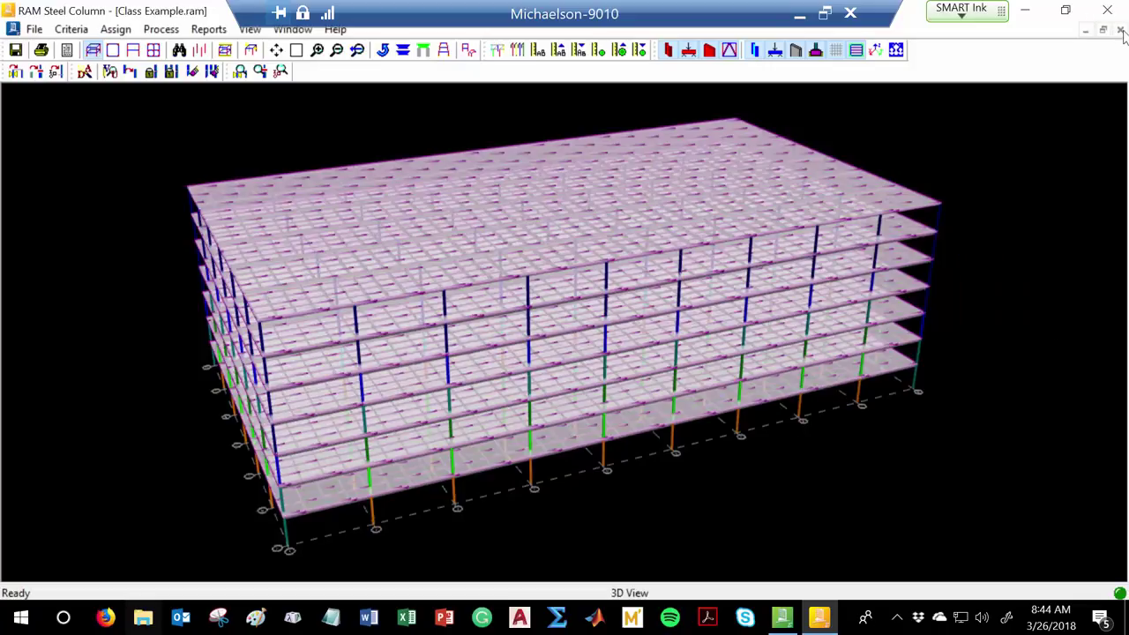
pyautogui.click(1120, 31)
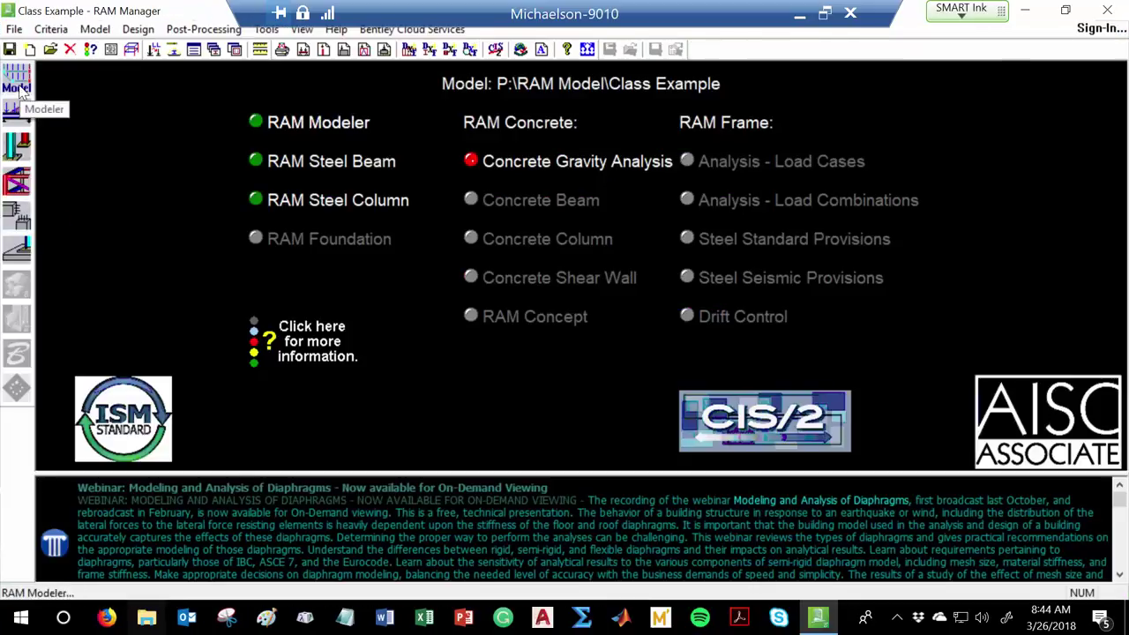
# - Review the story data and splice level settings in RAM Modeler, and return to RAM Manager without changes
pyautogui.click(17, 81)
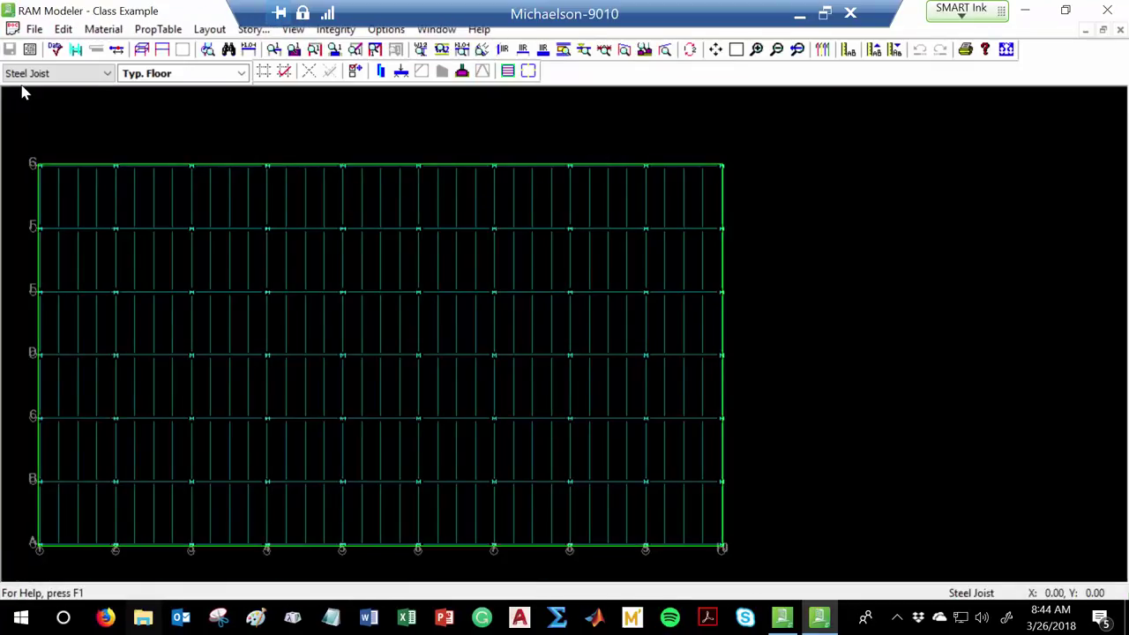
pyautogui.click(253, 29)
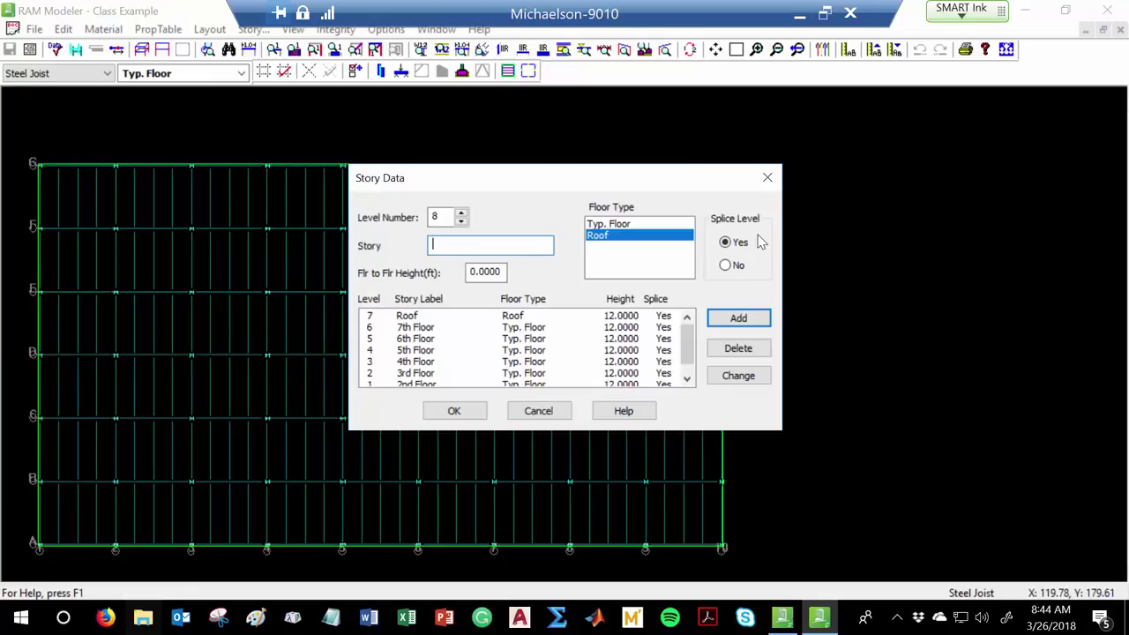
pyautogui.click(768, 177)
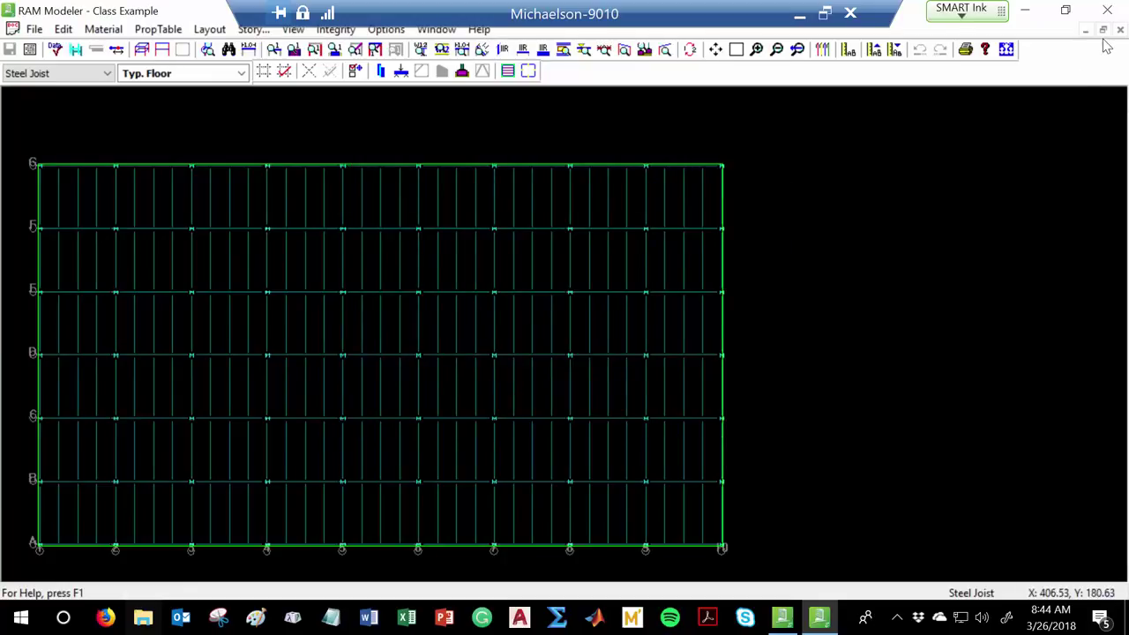
pyautogui.click(1108, 12)
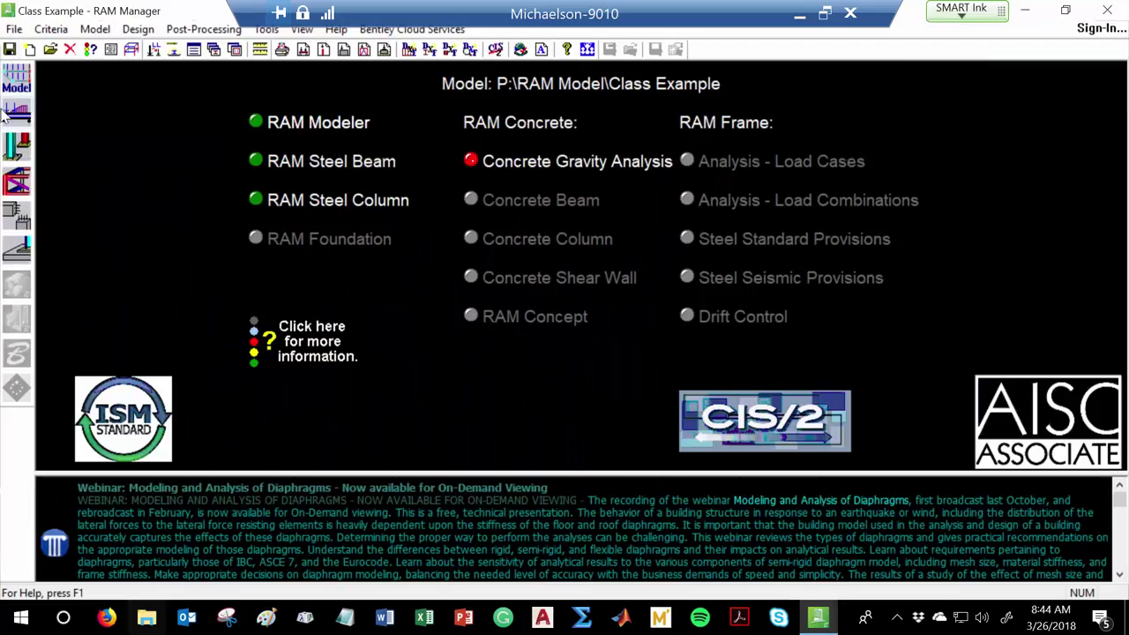
# - Reopen the RAM Steel Beam module and show the designed beam sizes on the level 1 Typ. Floor plan
pyautogui.click(12, 112)
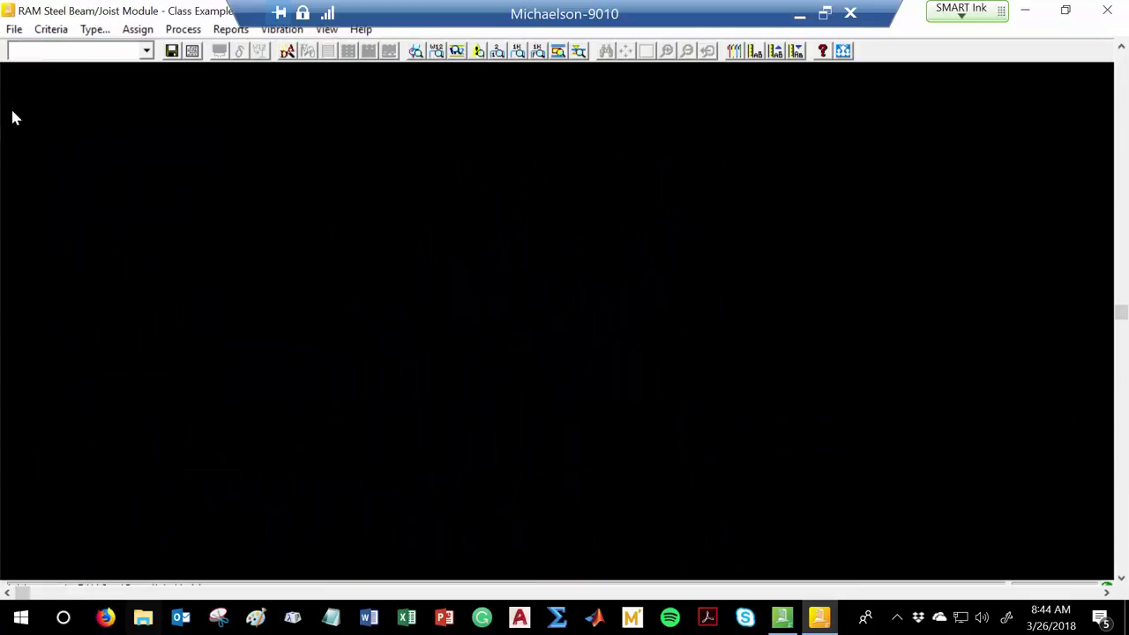
pyautogui.click(147, 51)
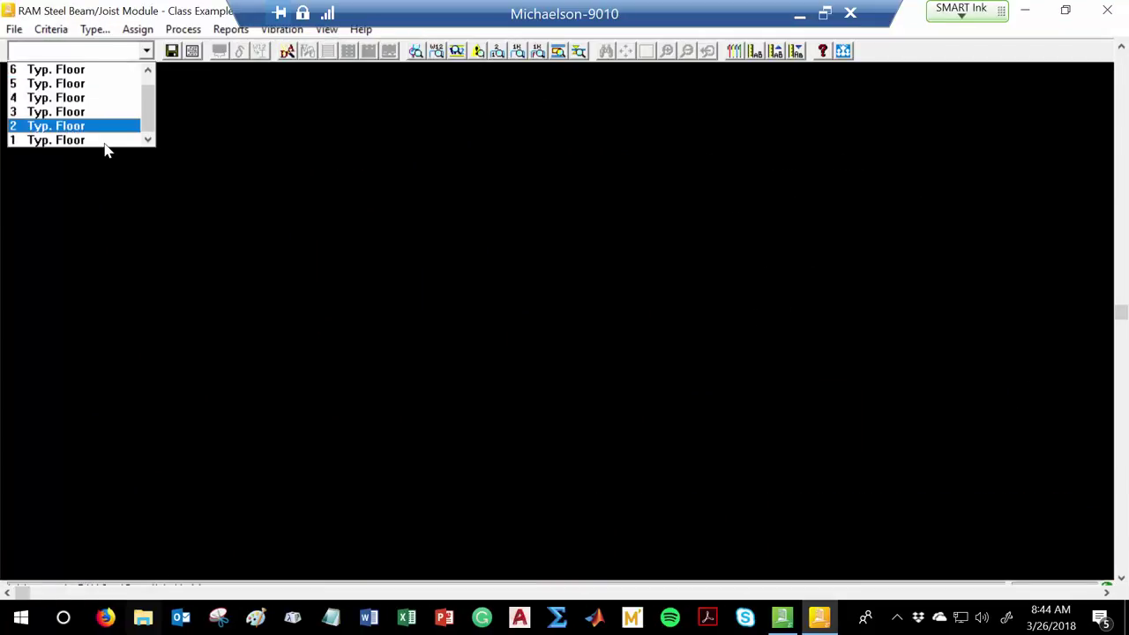
pyautogui.click(89, 140)
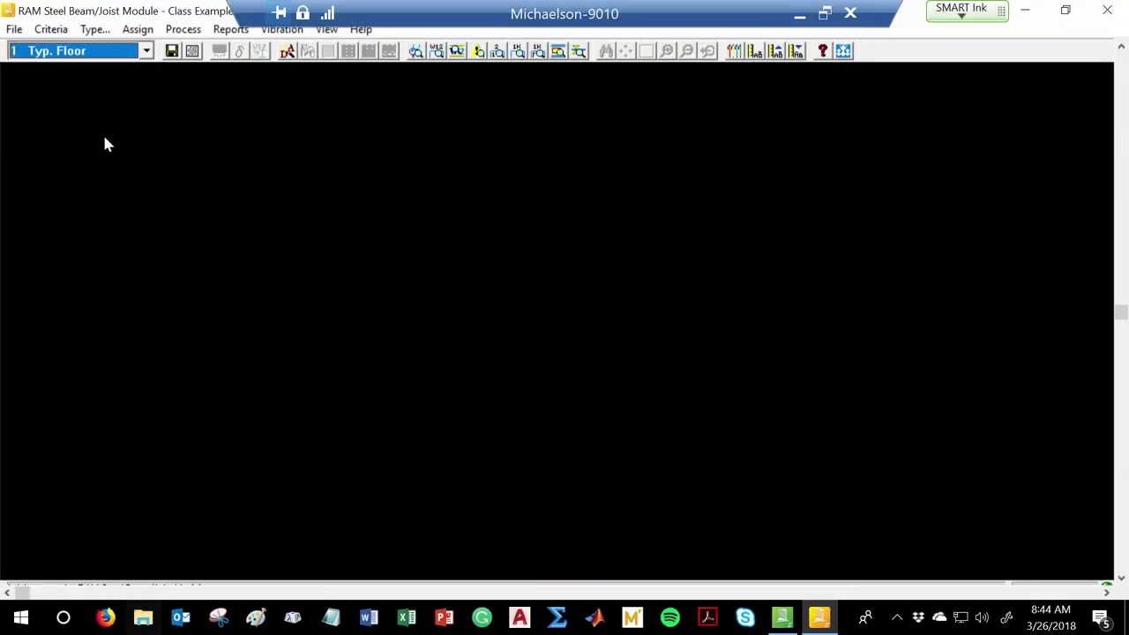
pyautogui.click(437, 53)
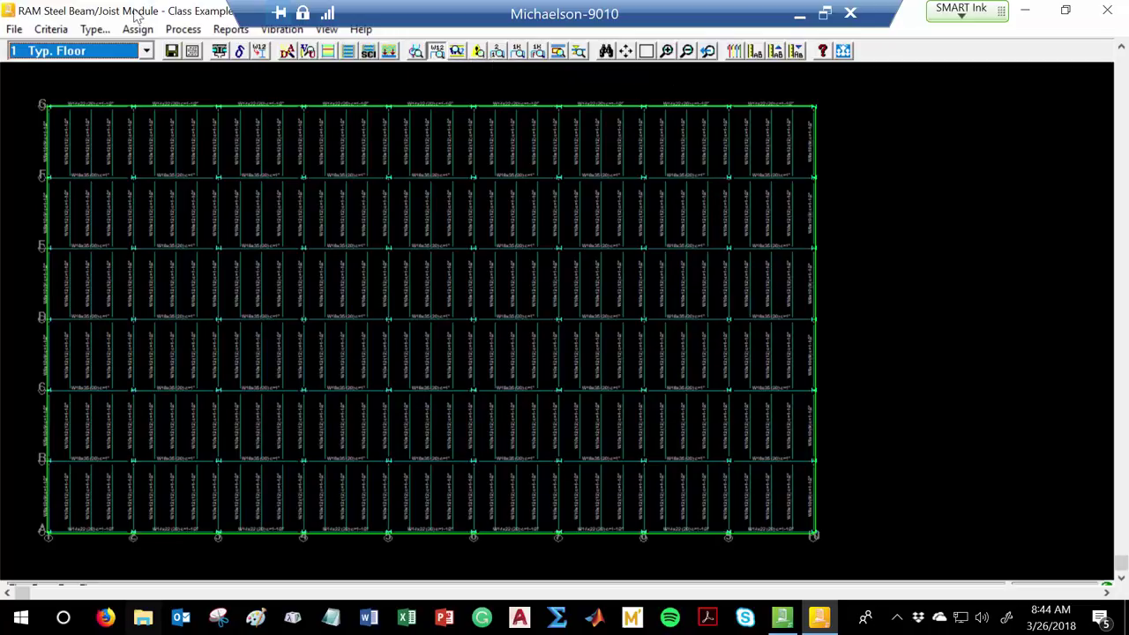
# - Open the single-beam design report for the infill beam nearest grid 5 between grids 4 and 5 and C and D, and review its composite properties, loads, shear and moments
pyautogui.click(233, 30)
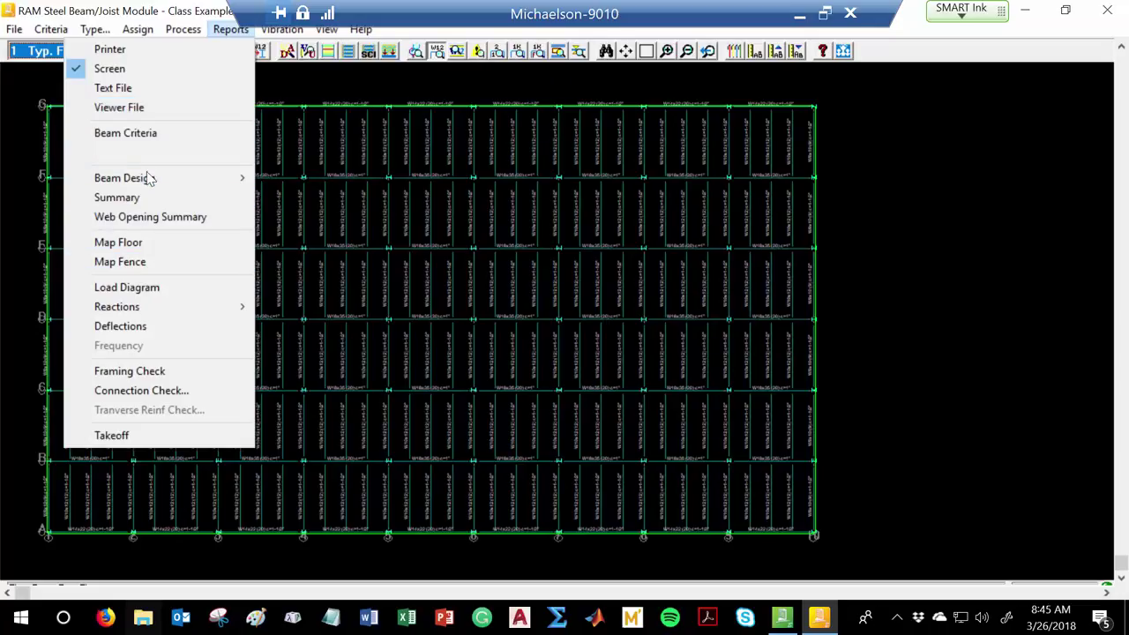
pyautogui.moveTo(147, 178)
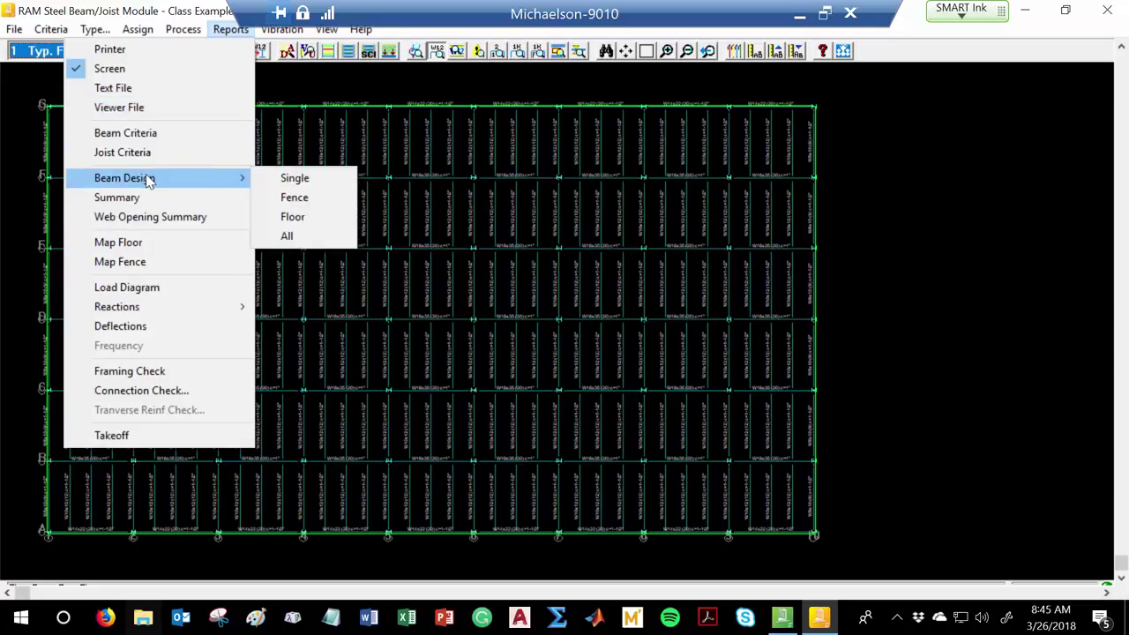
pyautogui.click(292, 179)
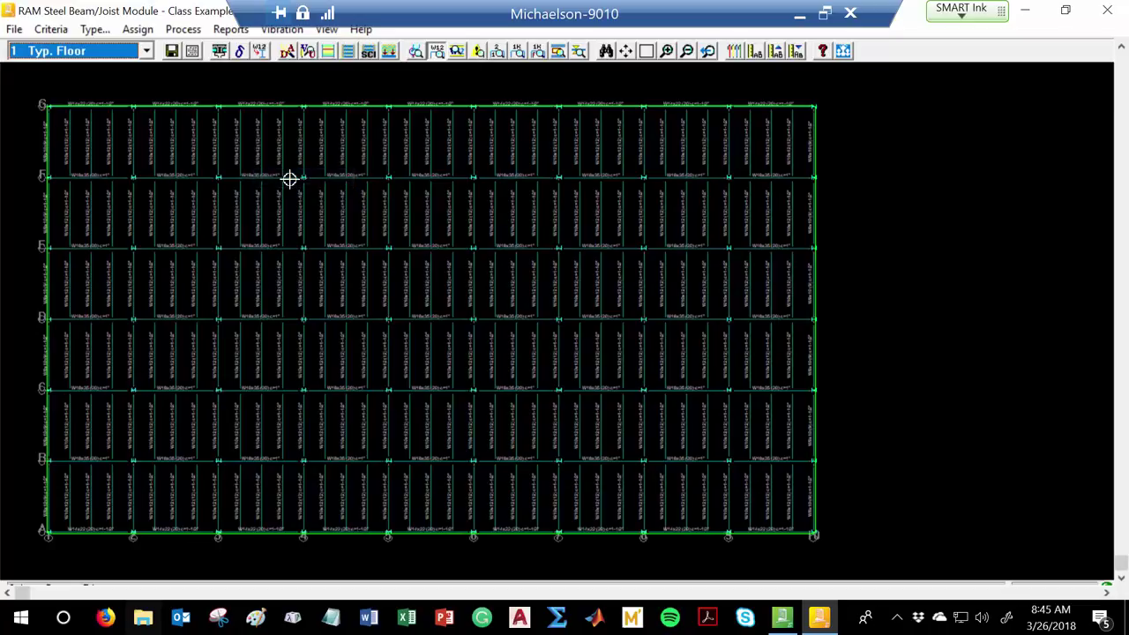
pyautogui.click(365, 348)
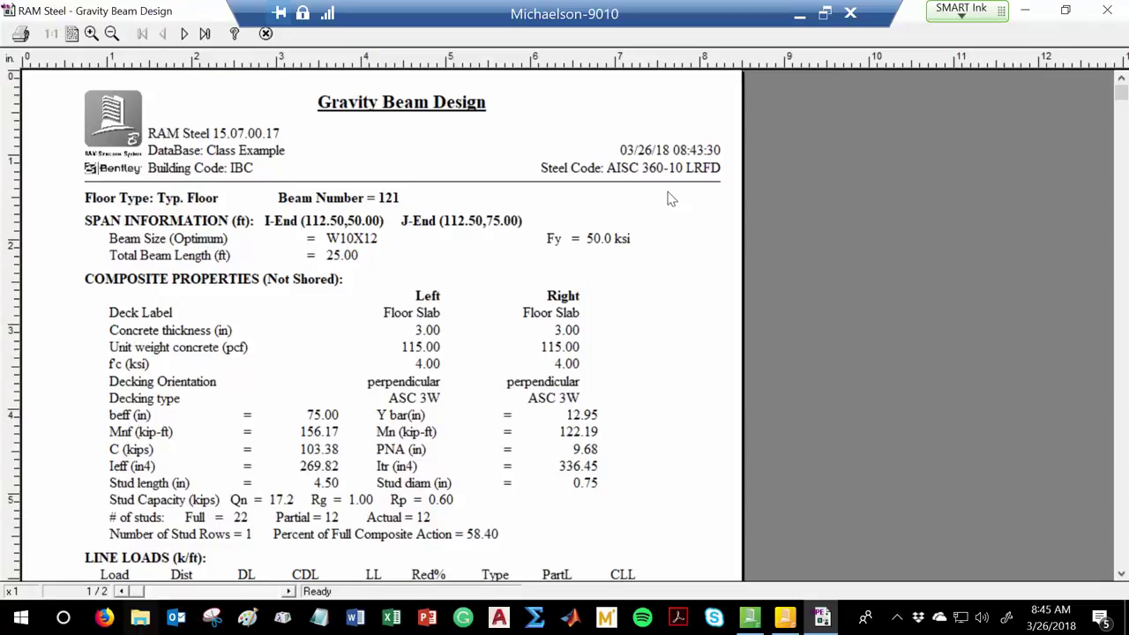
pyautogui.scroll(-8, 224, 391)
pyautogui.scroll(3, 226, 391)
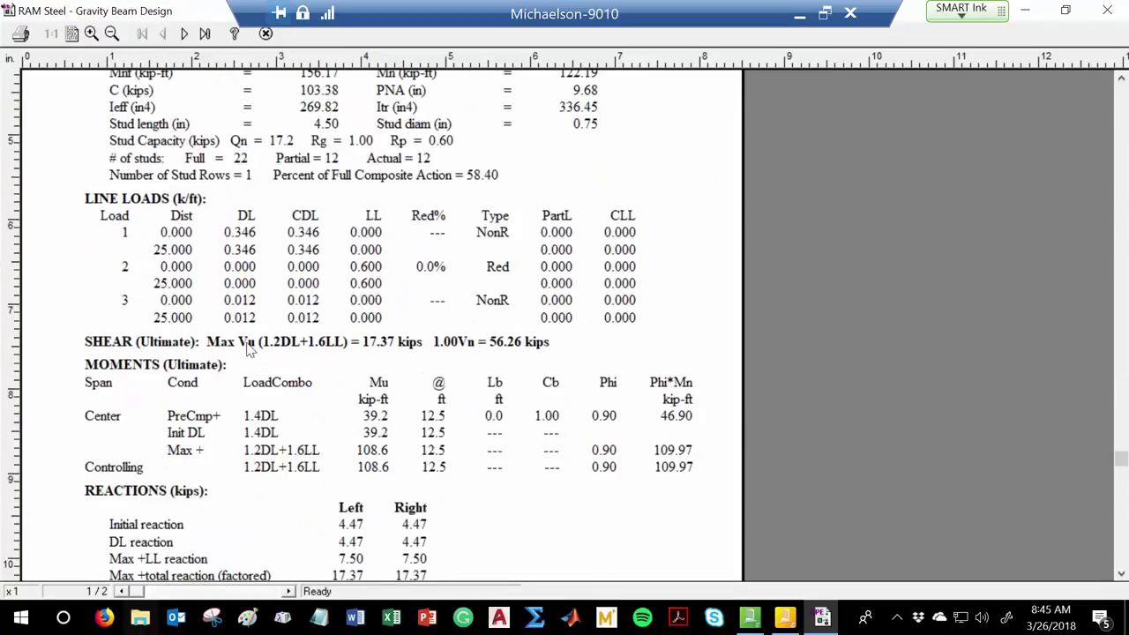
pyautogui.scroll(-3, 250, 350)
pyautogui.scroll(10, 249, 350)
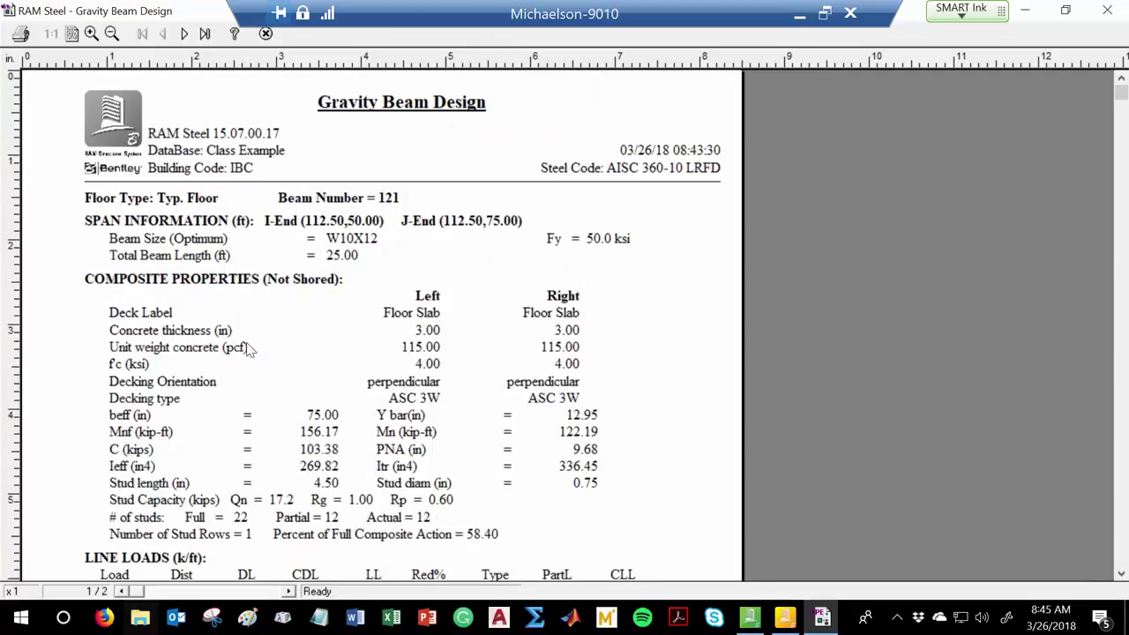
pyautogui.scroll(-1, 249, 351)
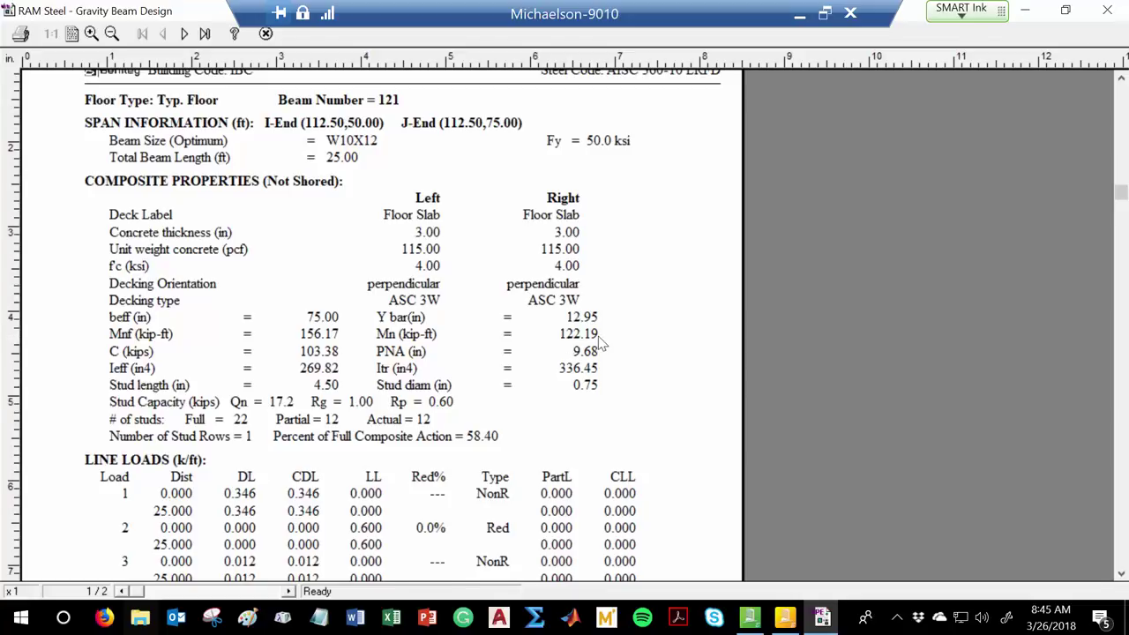
pyautogui.scroll(-5, 605, 340)
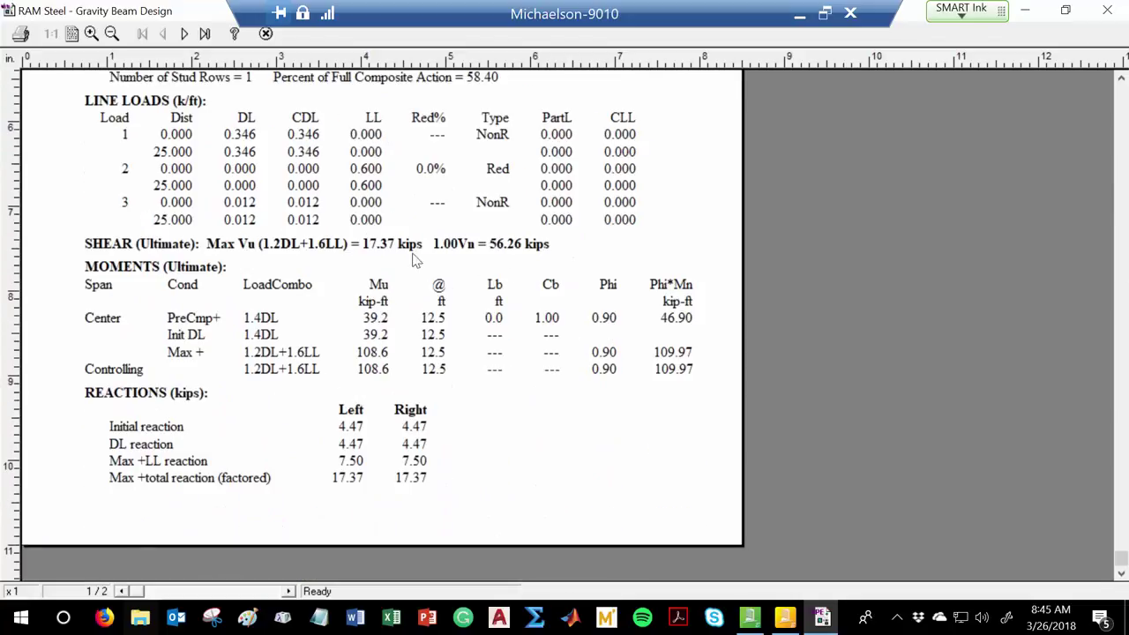
pyautogui.scroll(2, 518, 276)
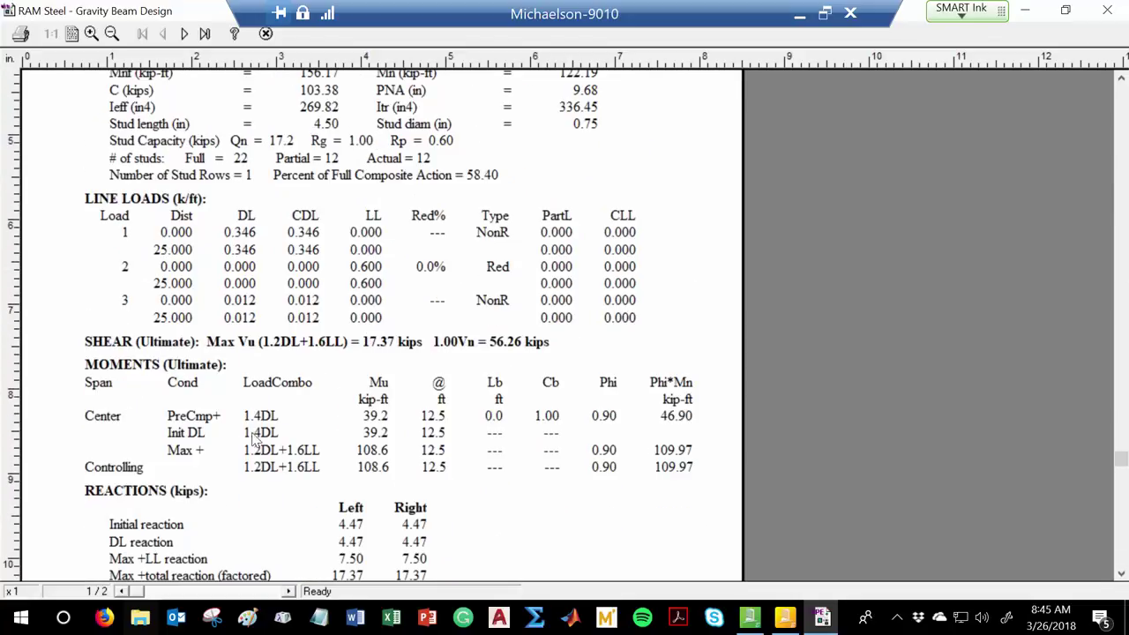